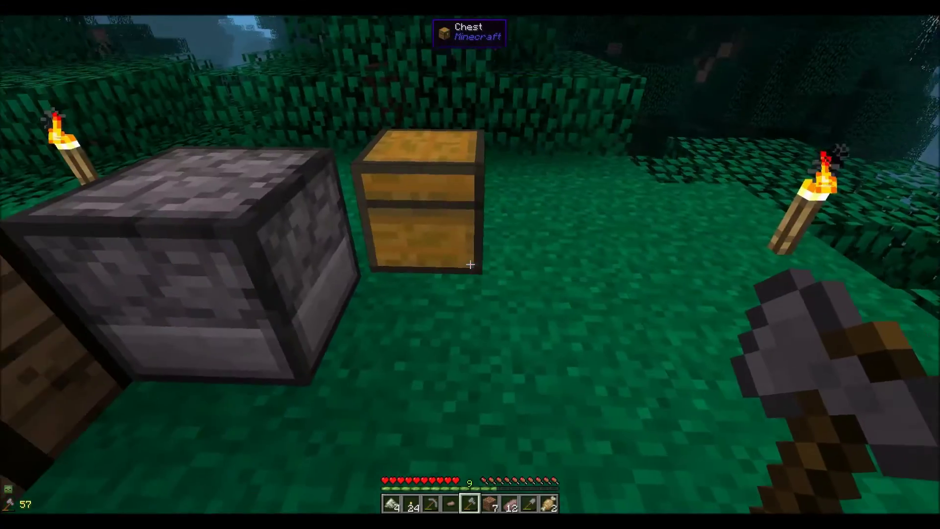
scroll(470, 265, "down", 1)
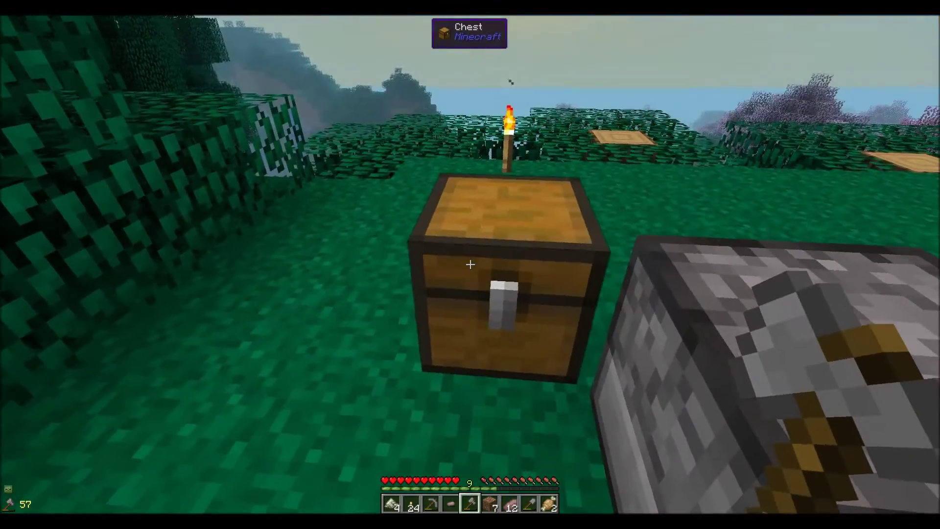
- Survey the hilltop camp's bed, crafting table, furnace and chest, then open the inventory
key("e")
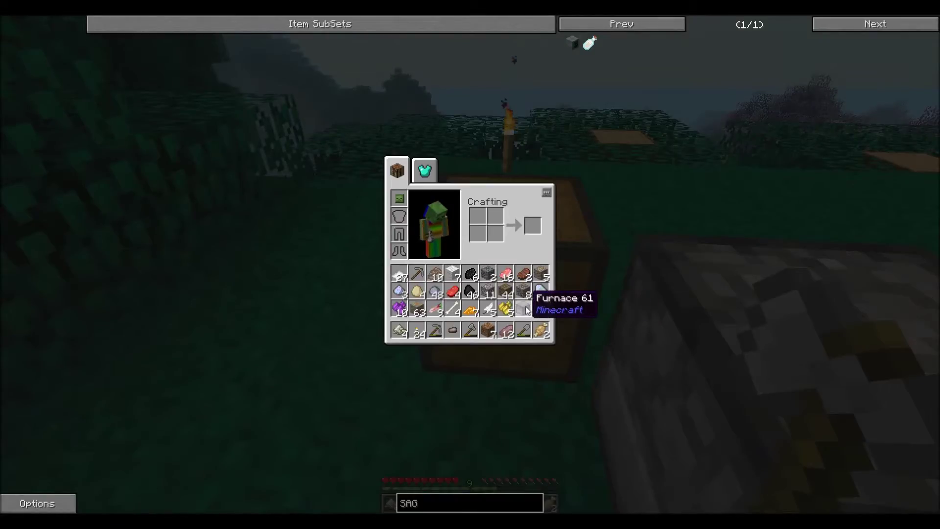
- Move the stack of furnaces into the hotbar and return to the world
left_click(524, 308)
left_click(523, 310)
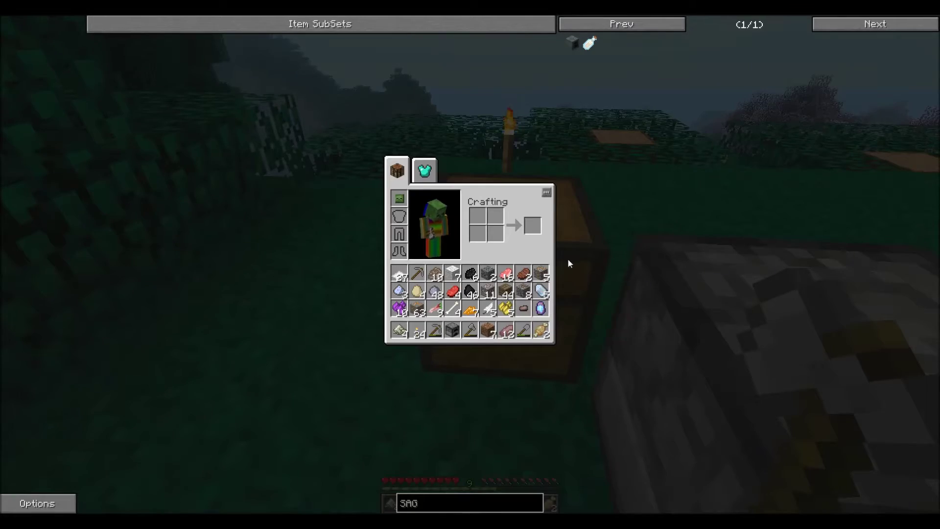
key("Escape")
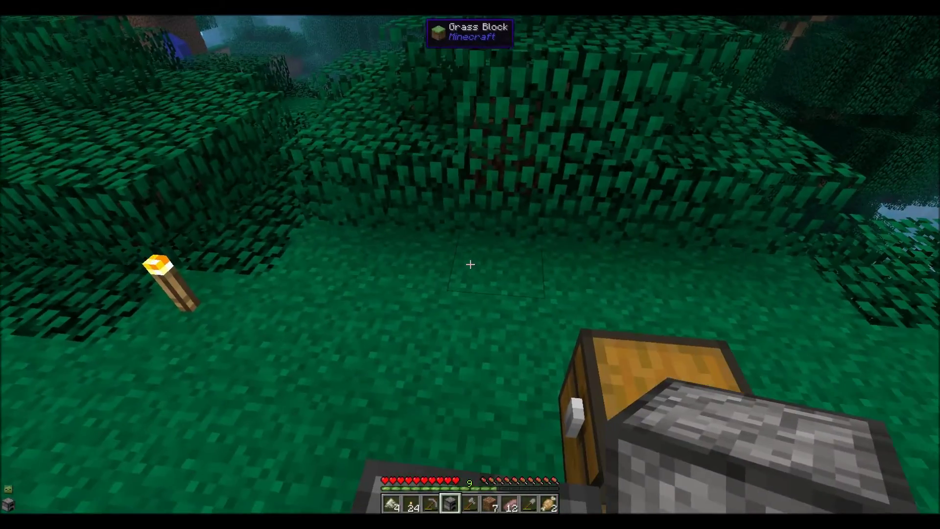
- Place a furnace, mine the cobblestone in front, and place a second furnace beside it
right_click(471, 263)
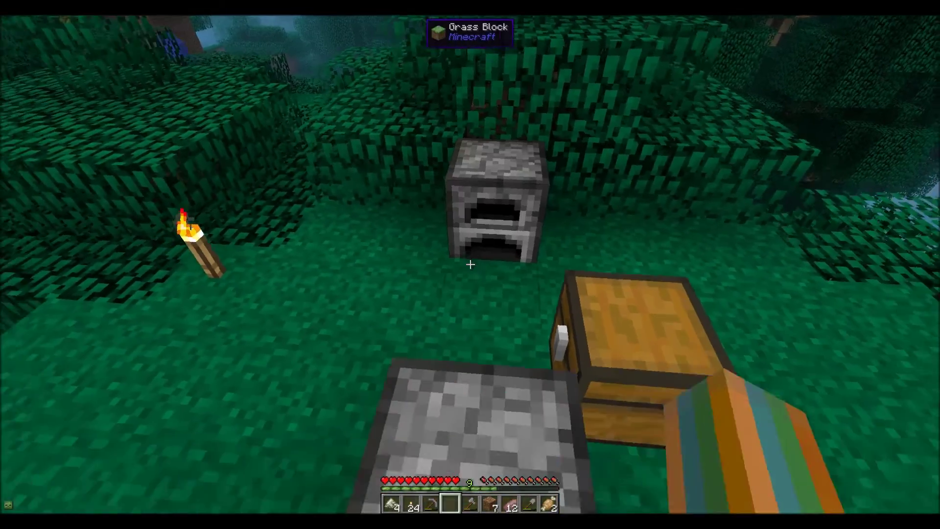
scroll(470, 263, "down", 1)
scroll(470, 264, "down", 1)
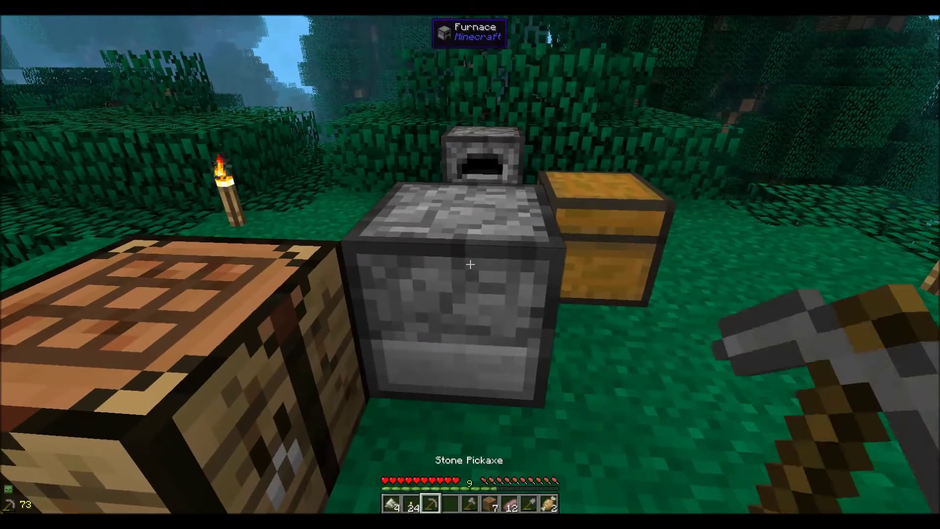
left_click(471, 263)
left_click(470, 263)
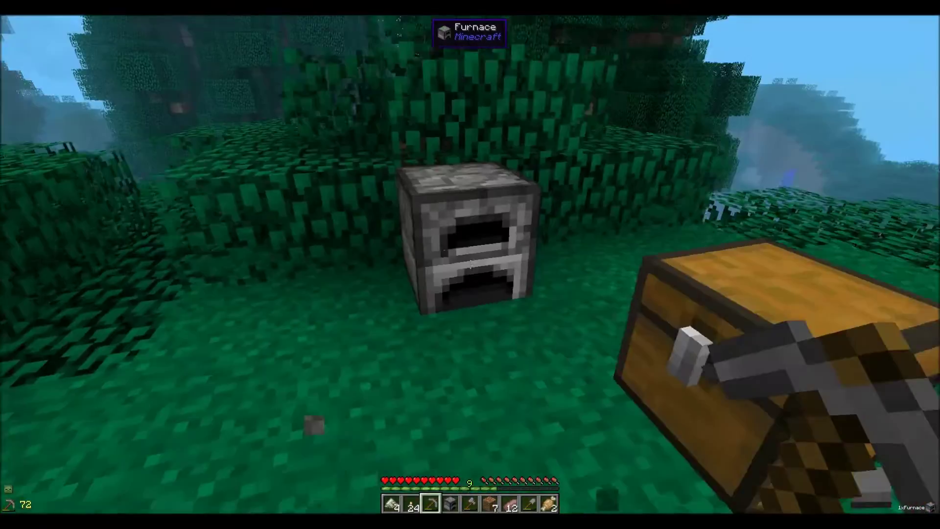
scroll(470, 263, "down", 1)
scroll(470, 264, "down", 1)
right_click(470, 264)
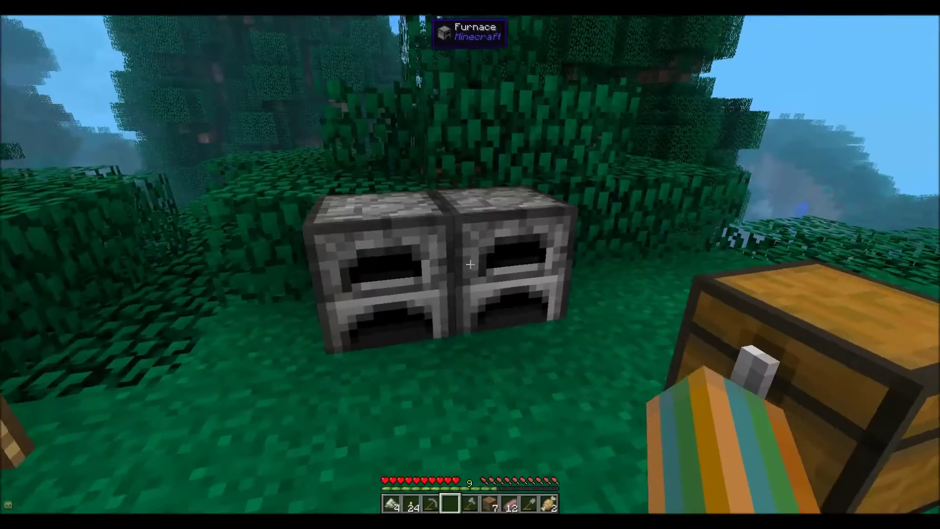
- Look up the furnace's valid fuel items in NEI, then close the furnace
right_click(469, 263)
left_click(447, 216)
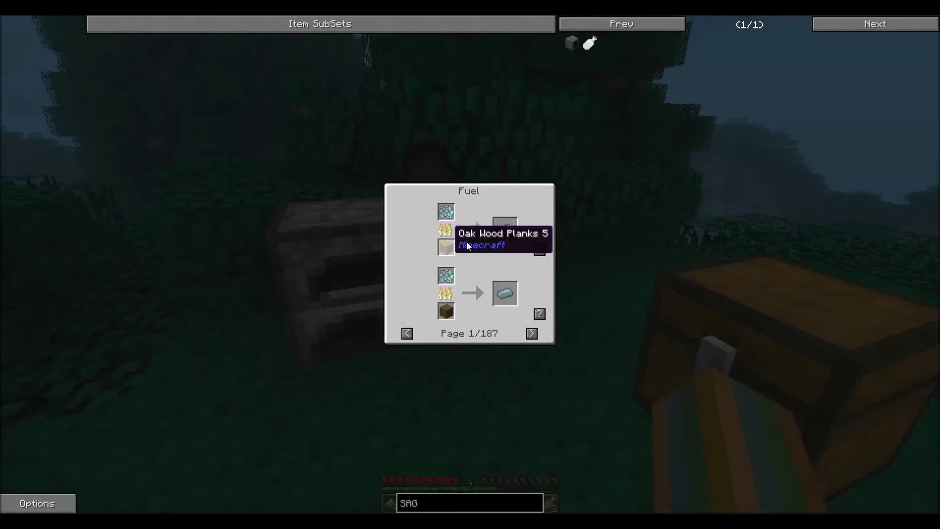
key("Escape")
key("Escape")
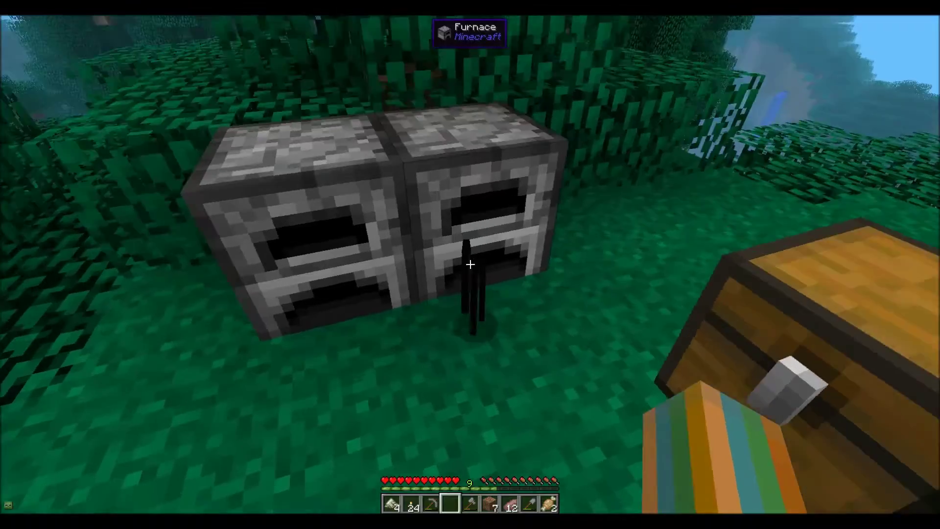
- View Iron Gravel Ore's smelting, Alloy Smelter and SAG Mill recipes
key("e")
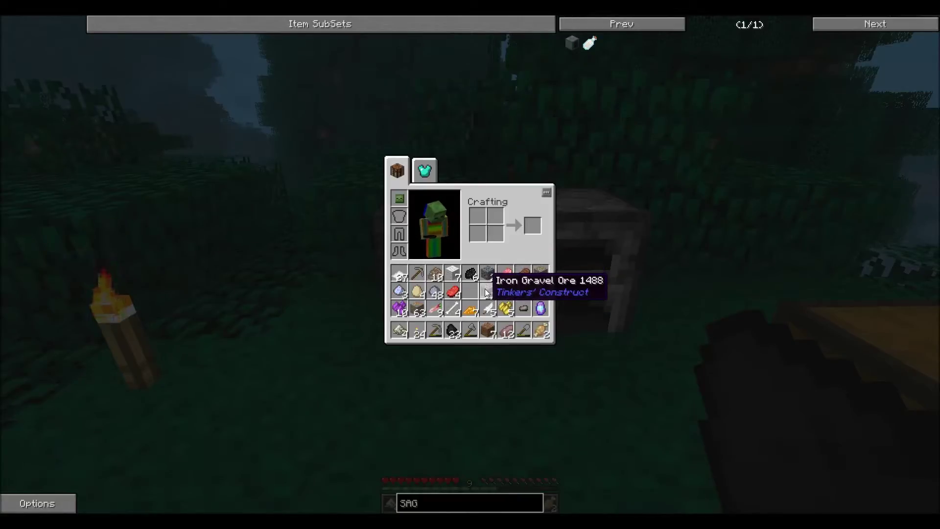
key("r")
left_click(533, 191)
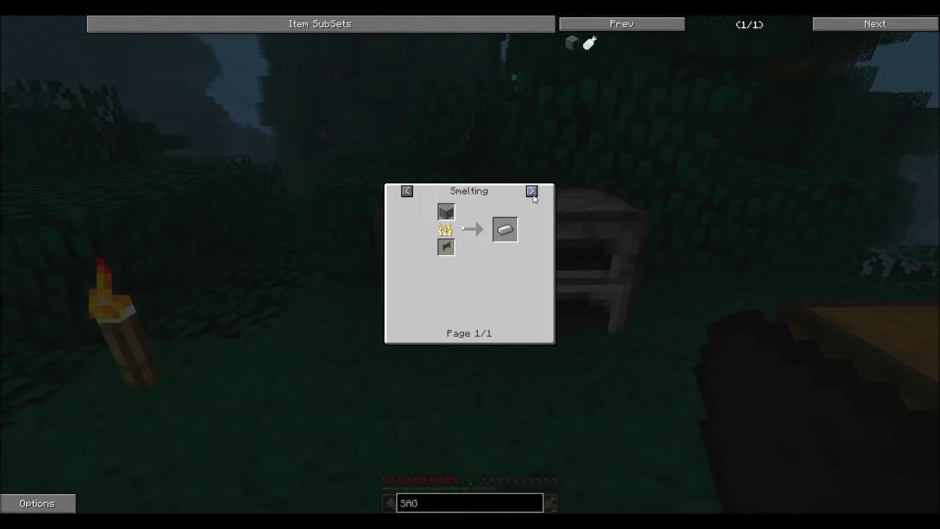
left_click(532, 192)
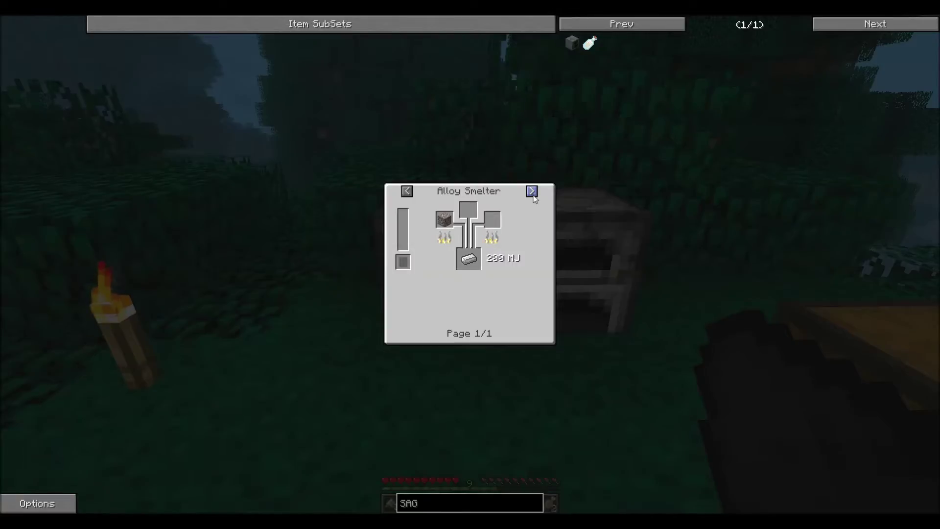
left_click(532, 192)
left_click(408, 191)
- Page through Centrifuge, Ore Dictionary, Smeltery, Extractor and Shapeless recipes, then open Iron Ingot's recipes and uses
left_click(532, 191)
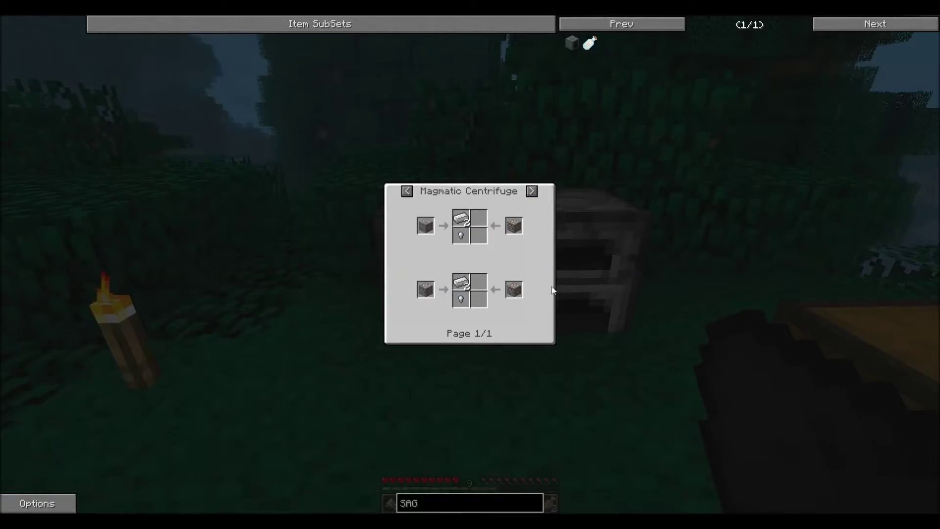
left_click(533, 191)
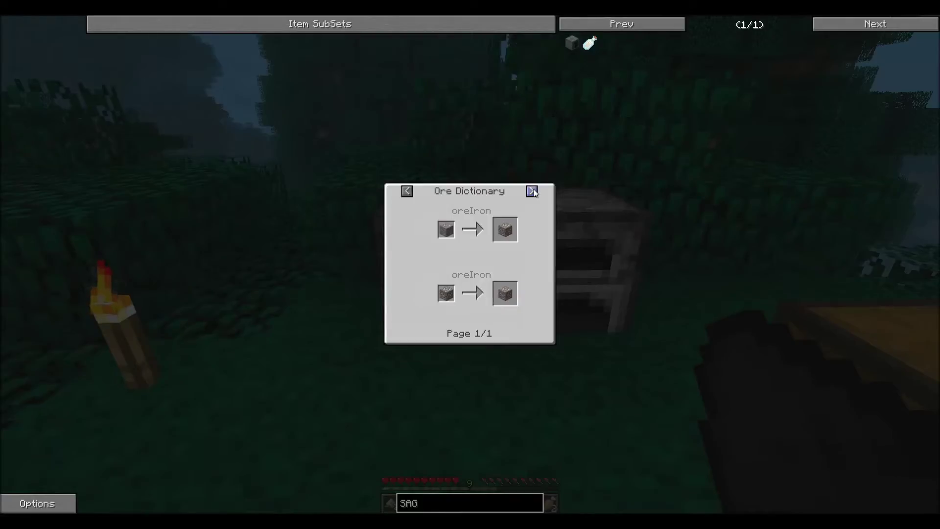
left_click(532, 191)
left_click(532, 192)
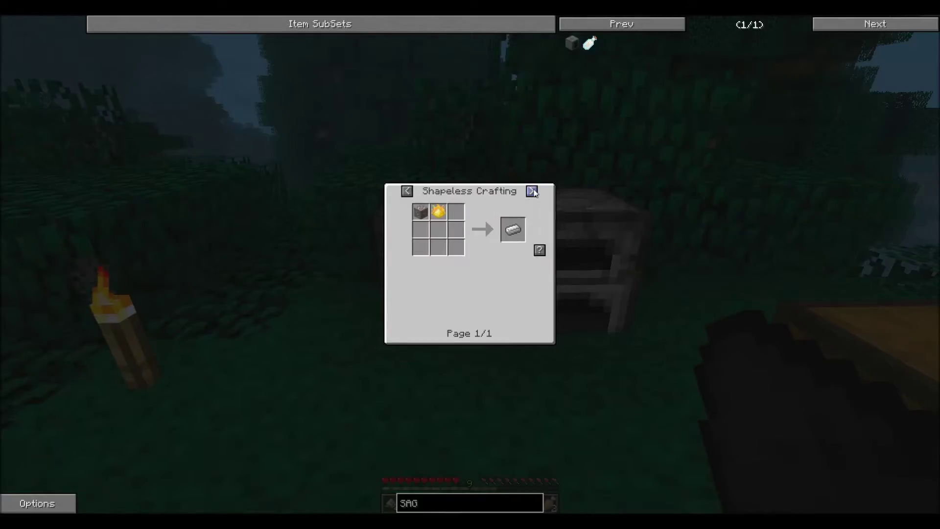
left_click(514, 229)
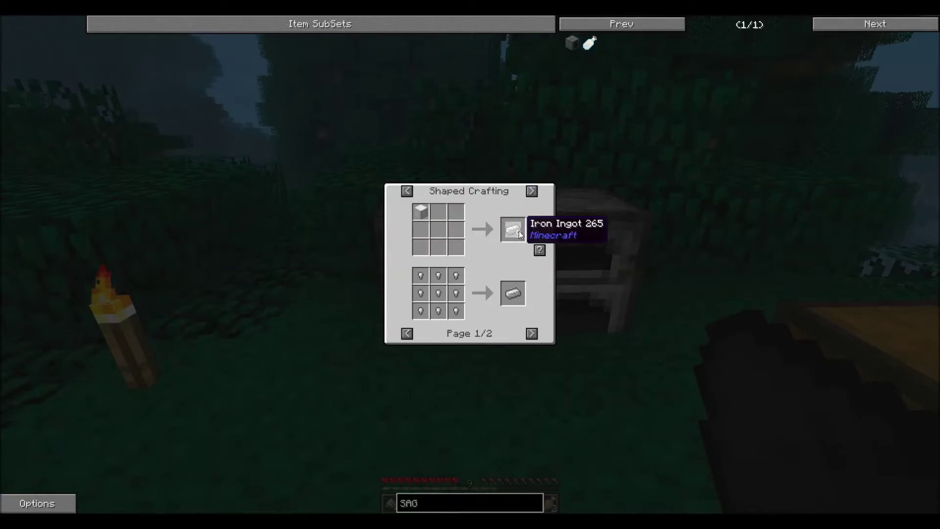
right_click(512, 229)
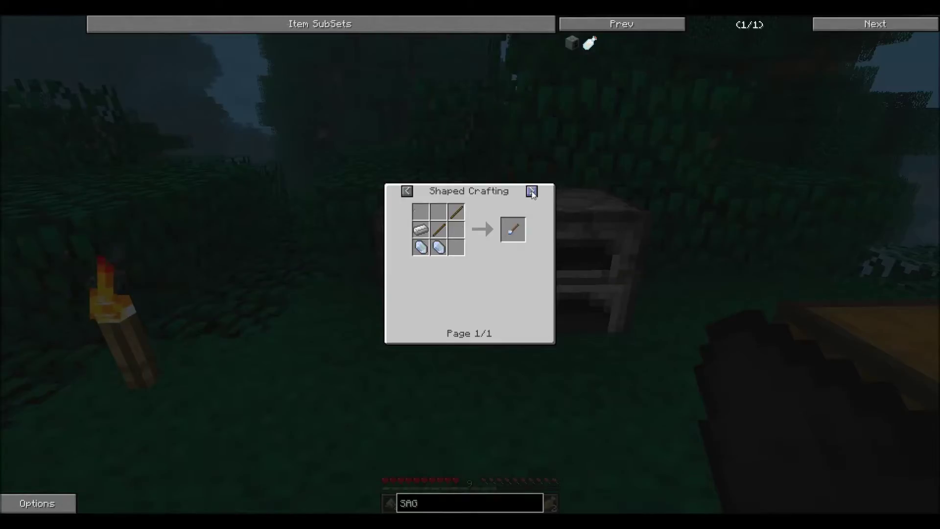
- Page forward through Iron Ingot usage recipes to page 16
left_click(514, 229)
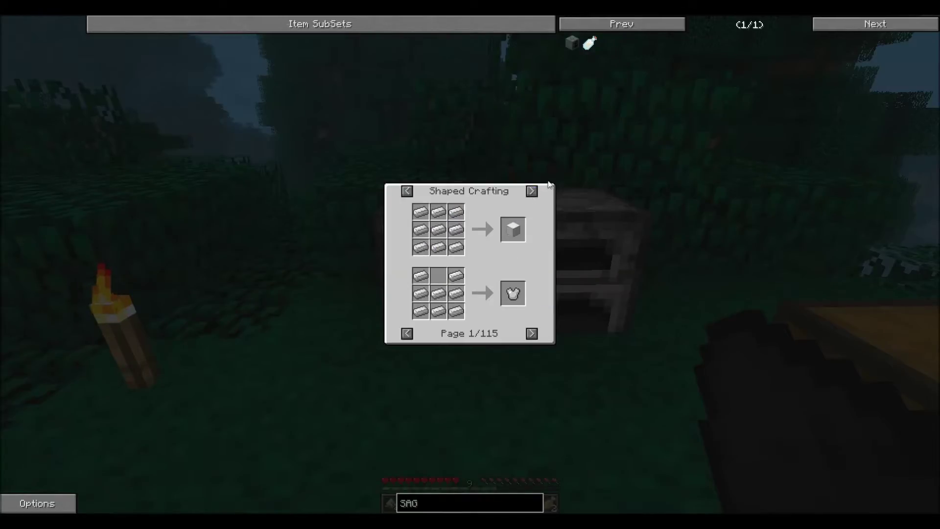
left_click(532, 334)
left_click(531, 333)
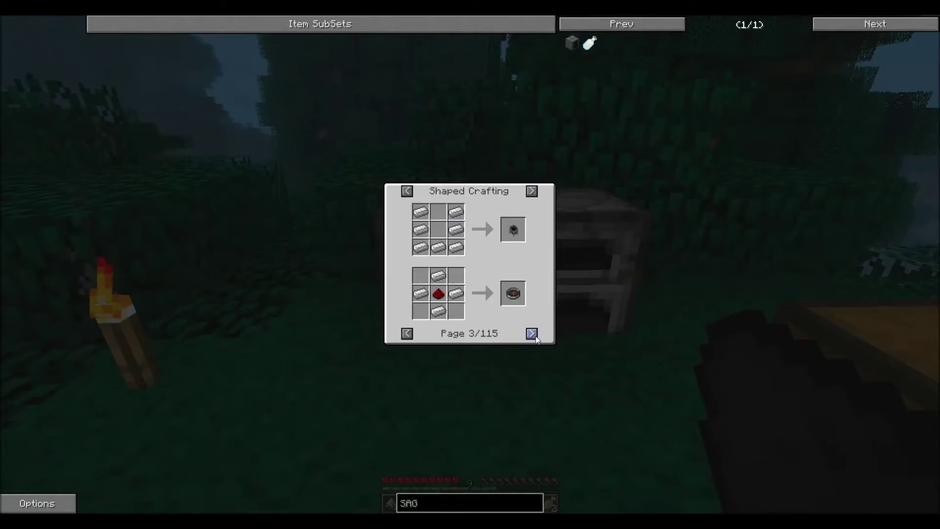
left_click(532, 333)
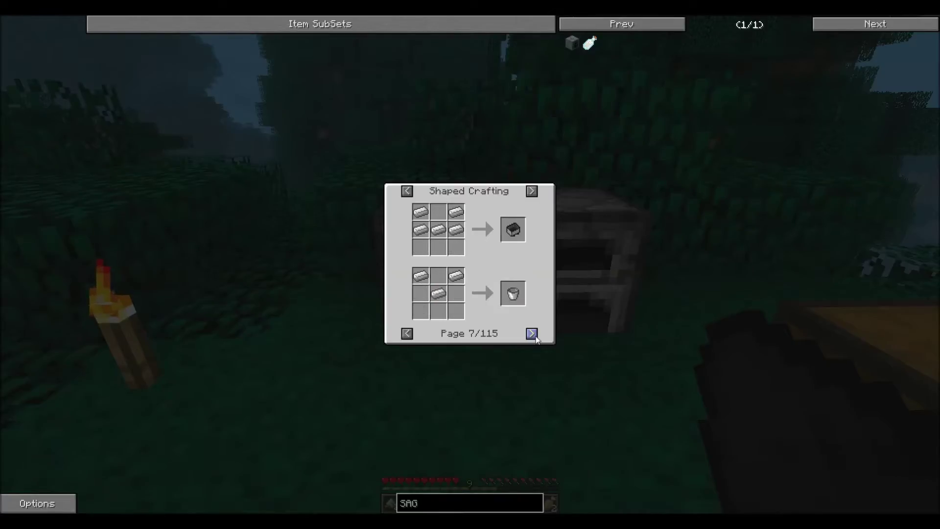
left_click(532, 333)
left_click(532, 333)
left_click(531, 334)
left_click(532, 334)
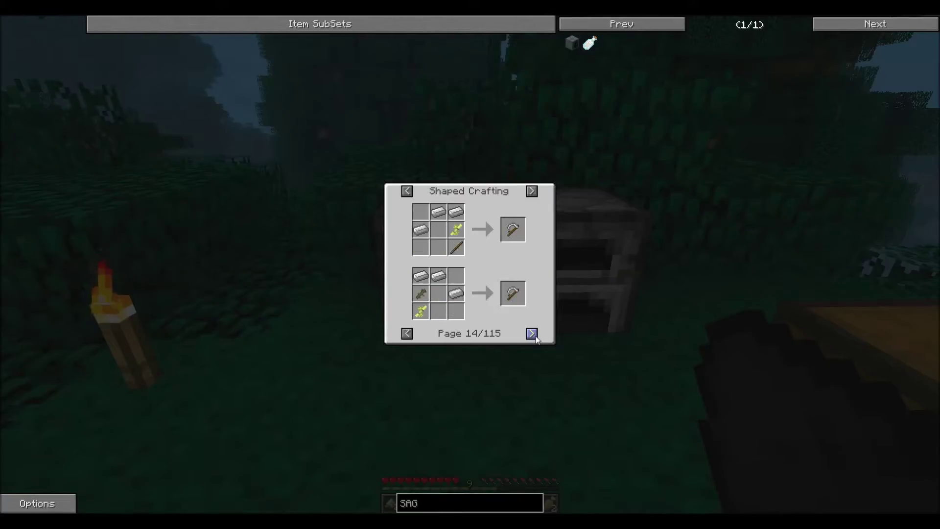
left_click(533, 333)
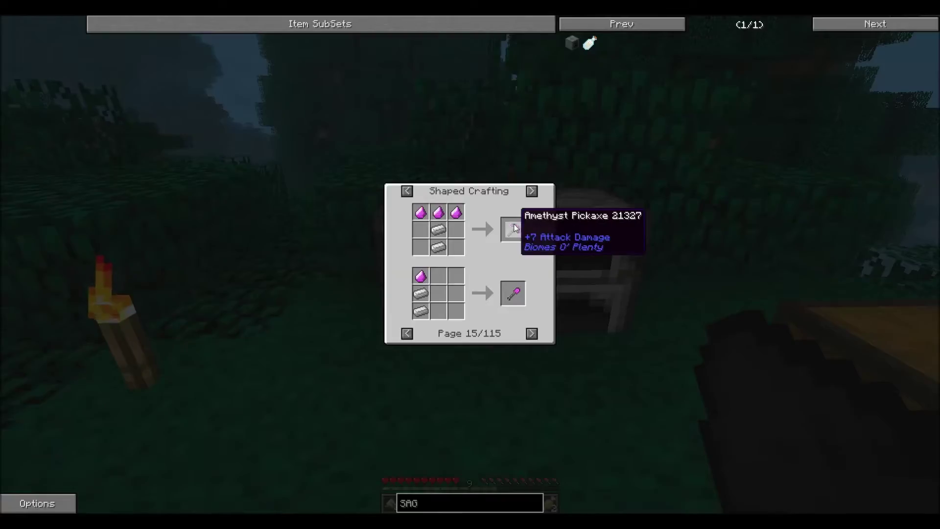
left_click(532, 334)
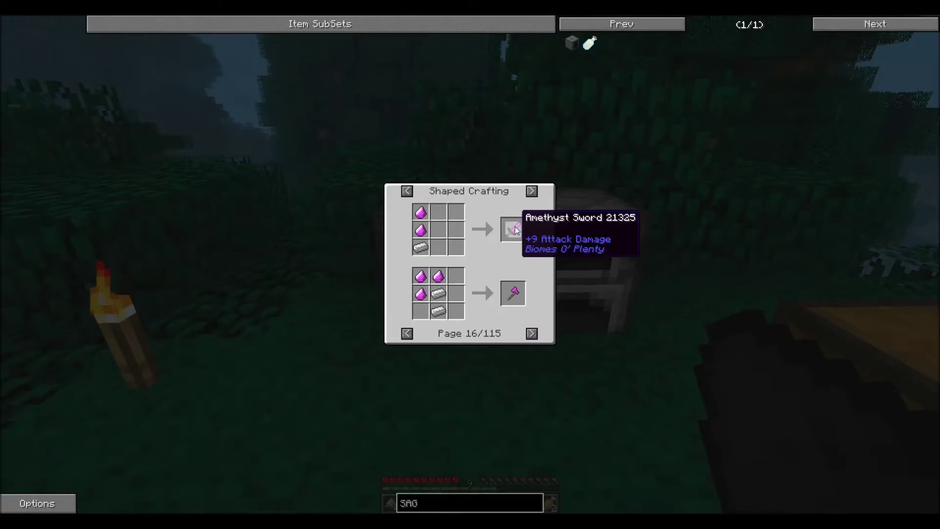
- Browse Iron Ingot usage pages 17 to 20 and beyond, then close NEI and reopen the inventory
left_click(532, 333)
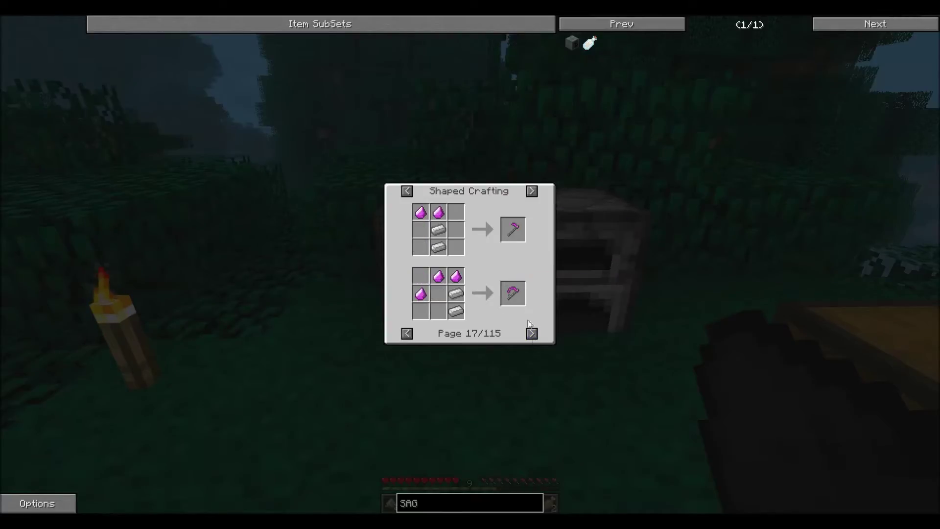
left_click(532, 334)
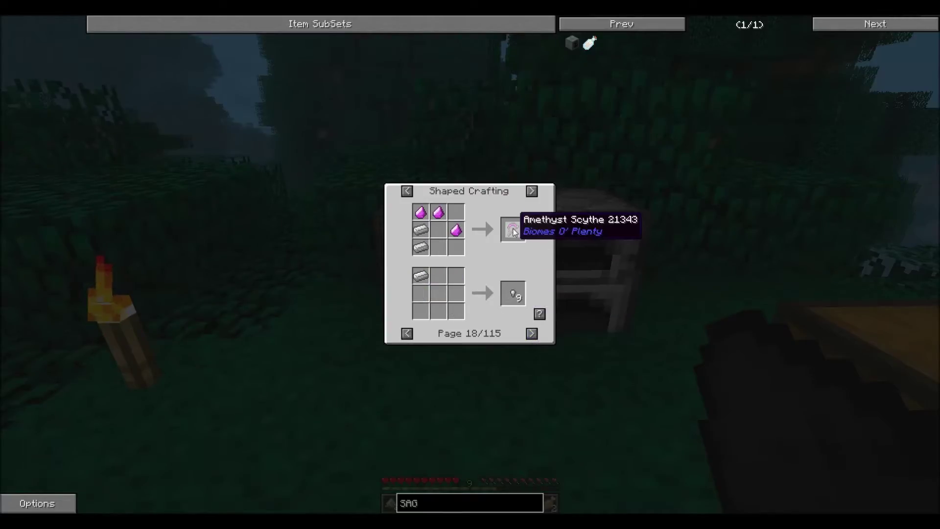
left_click(532, 334)
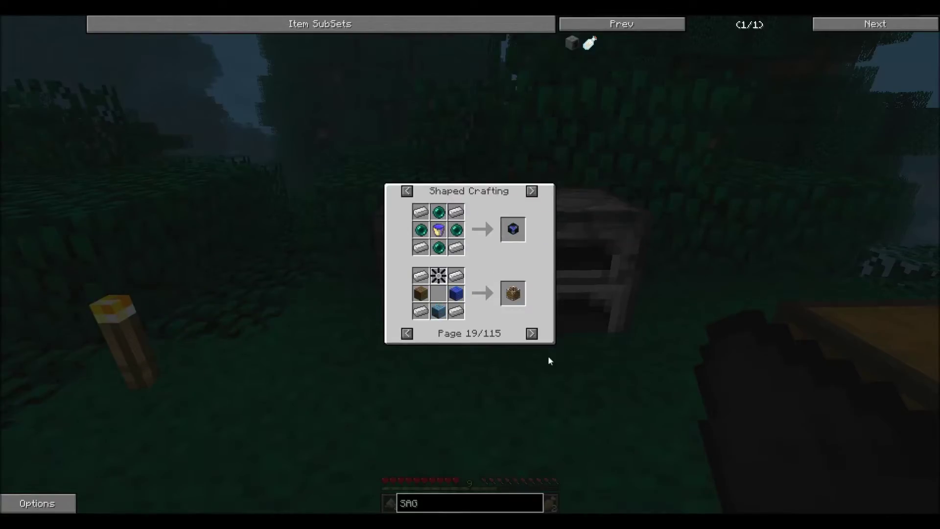
left_click(534, 334)
left_click(406, 333)
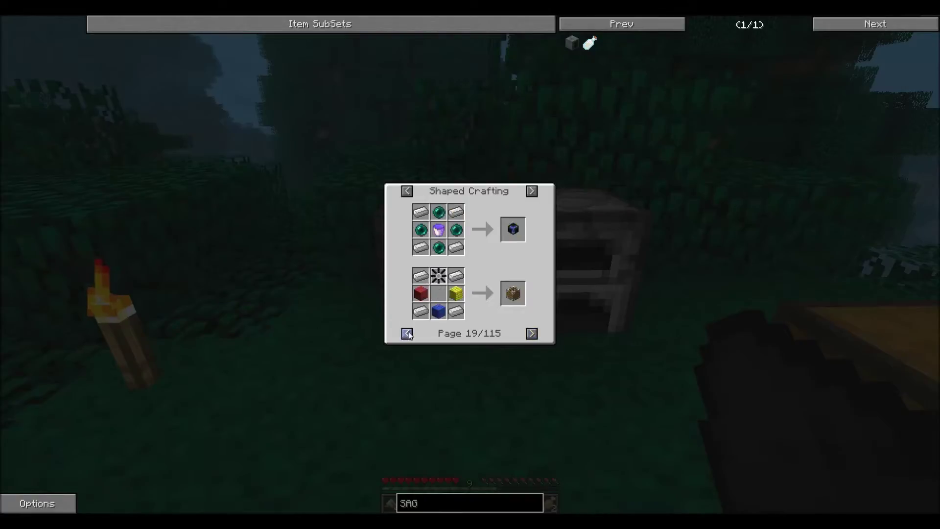
left_click(532, 333)
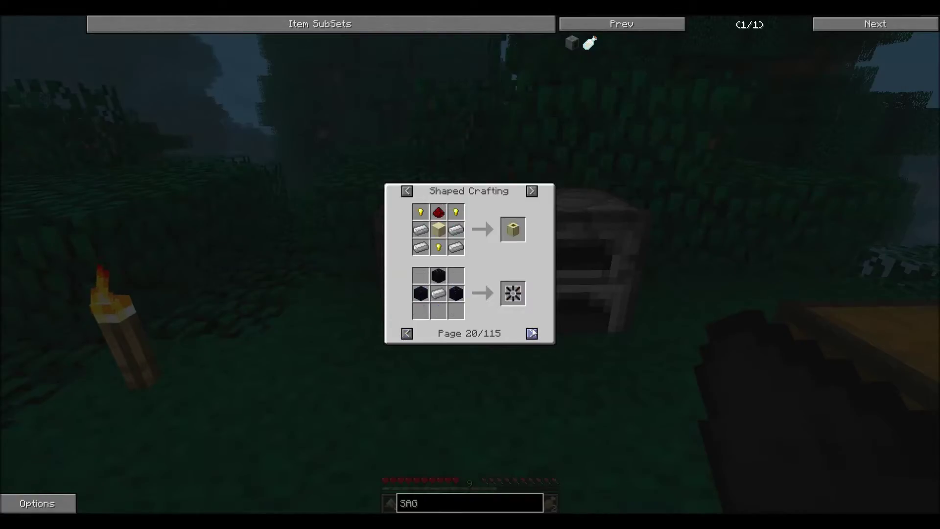
left_click(533, 334)
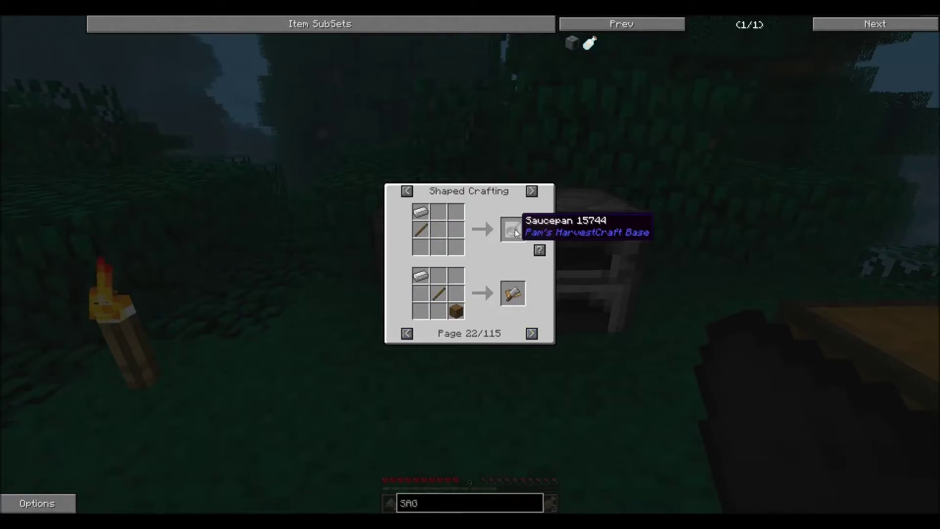
left_click(532, 333)
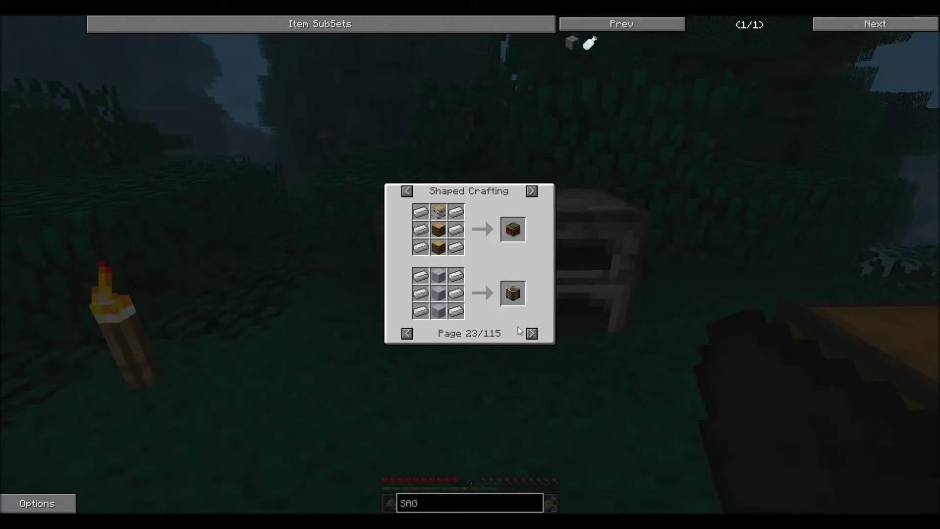
left_click(406, 332)
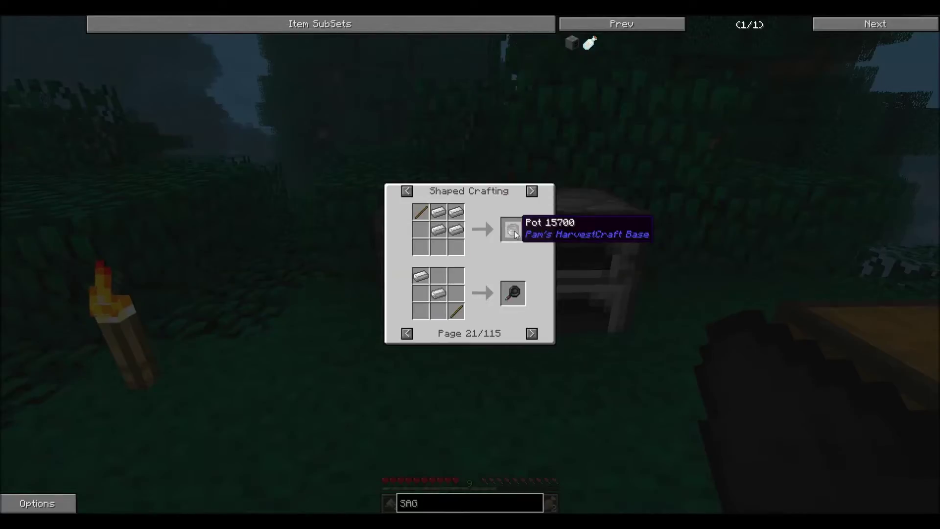
key("Escape")
key("e")
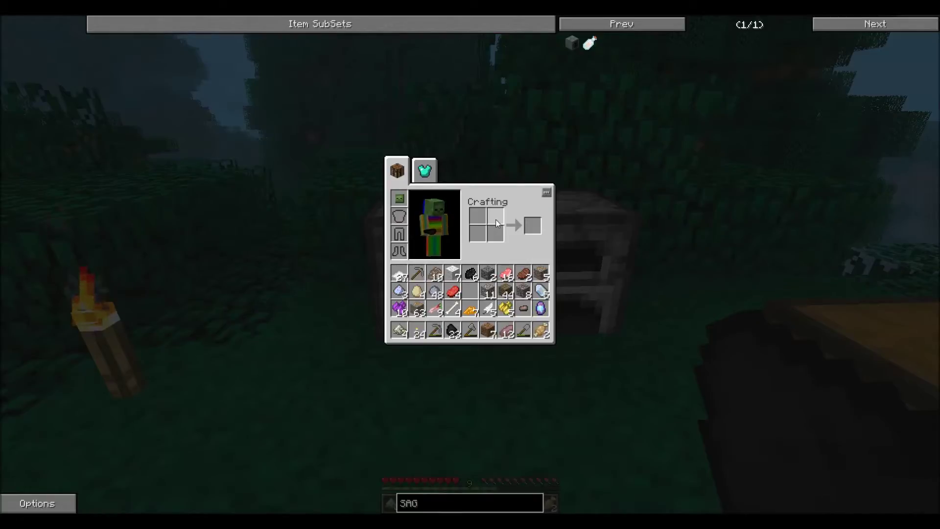
- Show Copper Ore uses and copper ingot crafting, then browse ingot uses around the locker and Machine Chassis
key("u")
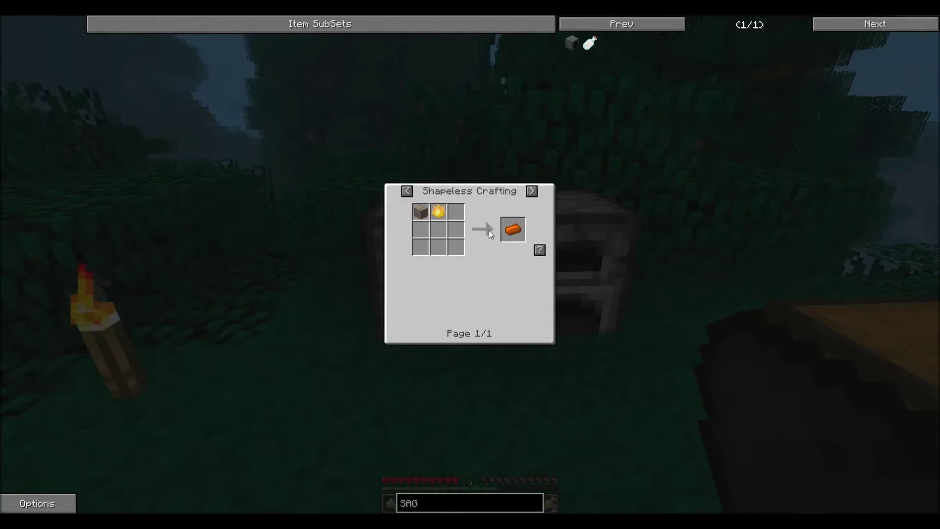
left_click(512, 229)
right_click(514, 234)
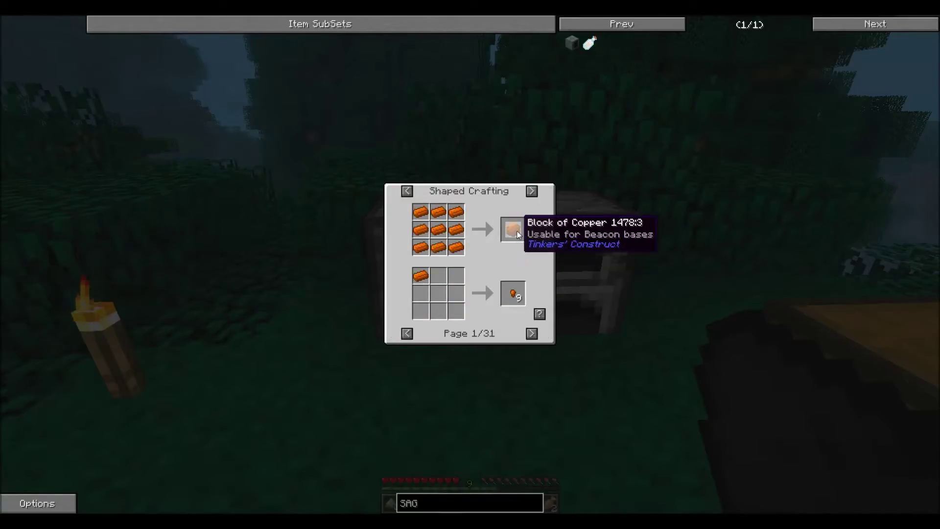
left_click(532, 332)
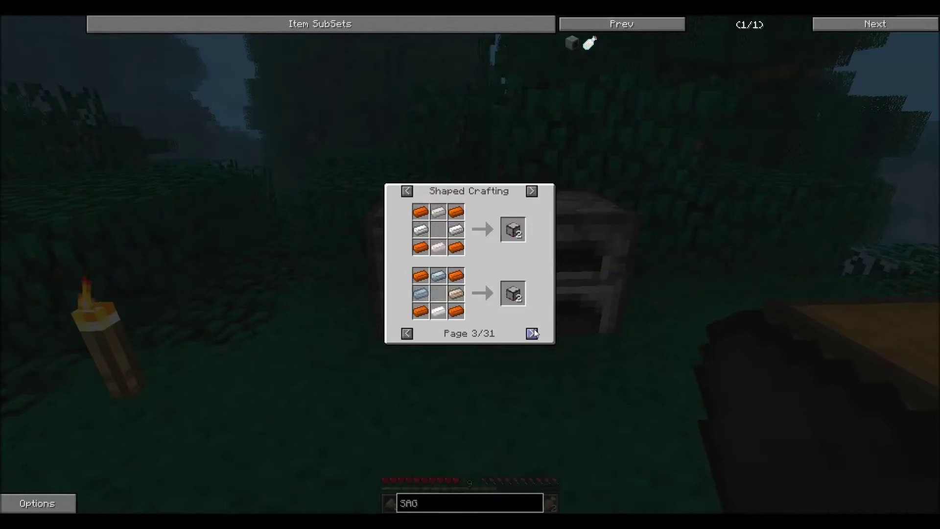
left_click(408, 332)
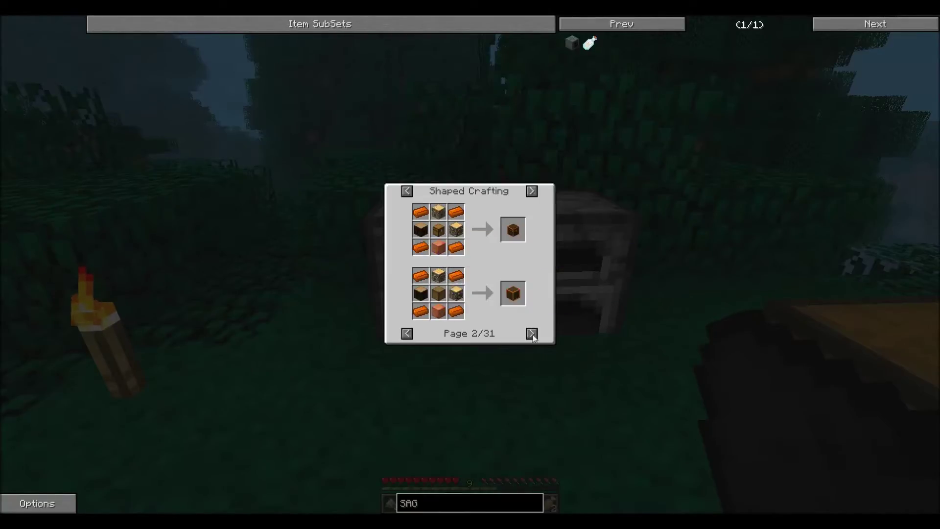
left_click(532, 334)
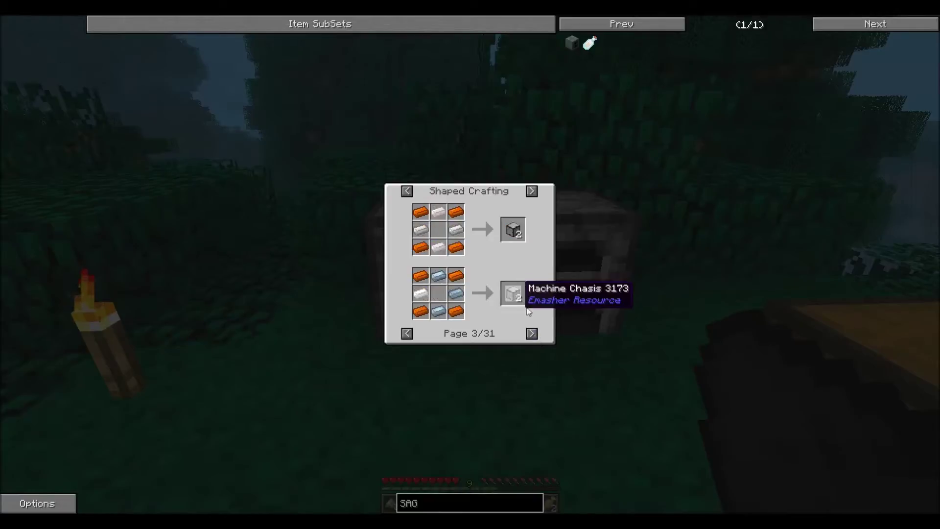
left_click(532, 334)
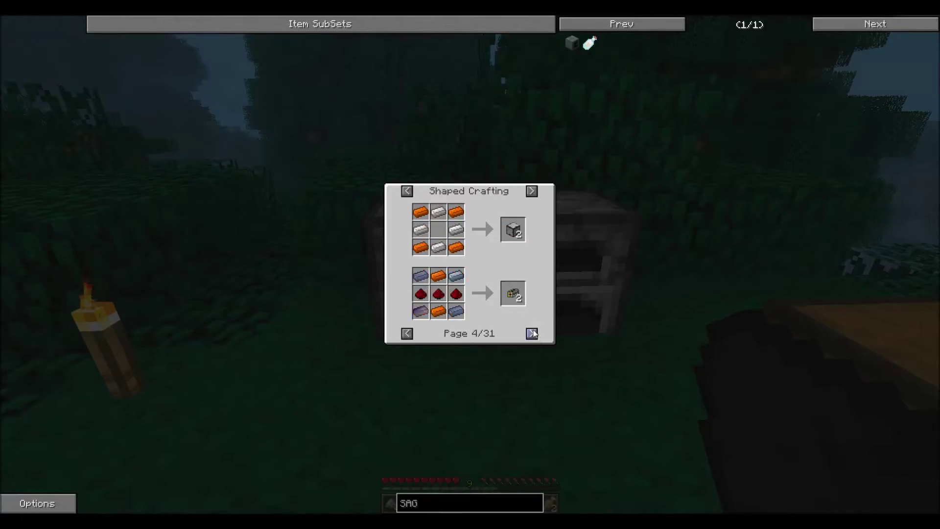
left_click(407, 333)
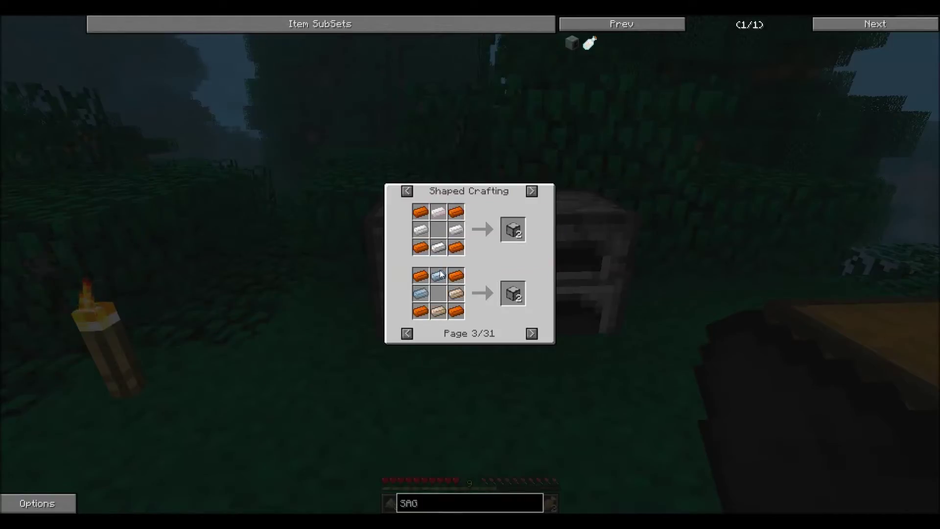
- Browse copper ingot uses from the PSU page past copper armour, bucket and shears
left_click(532, 333)
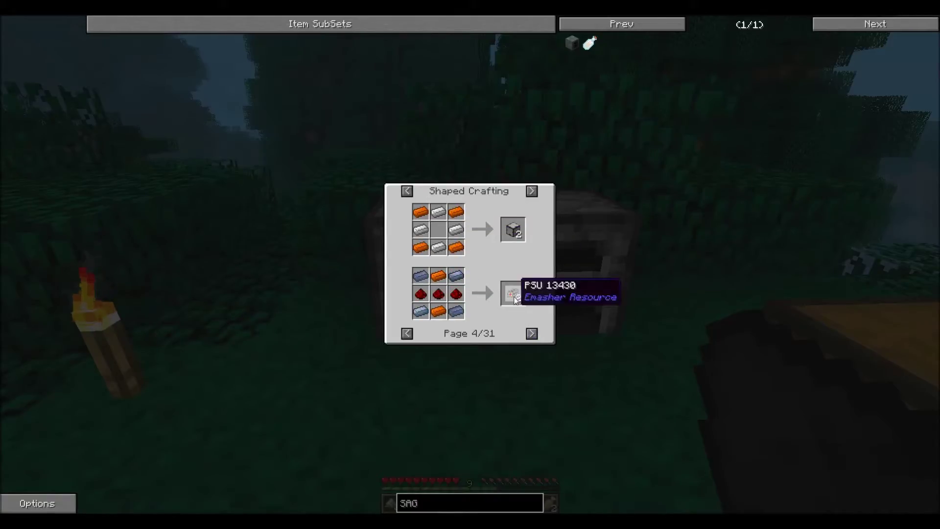
scroll(513, 294, "down", 1)
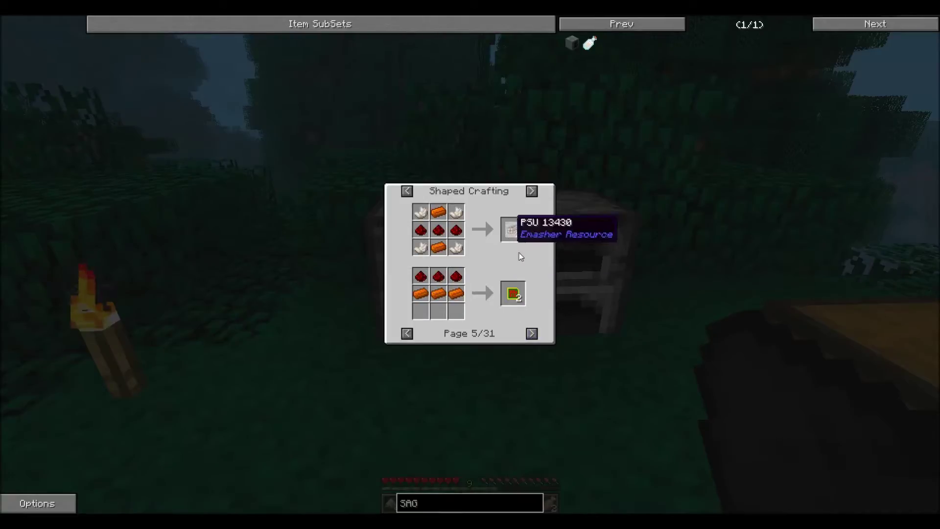
left_click(531, 333)
left_click(531, 333)
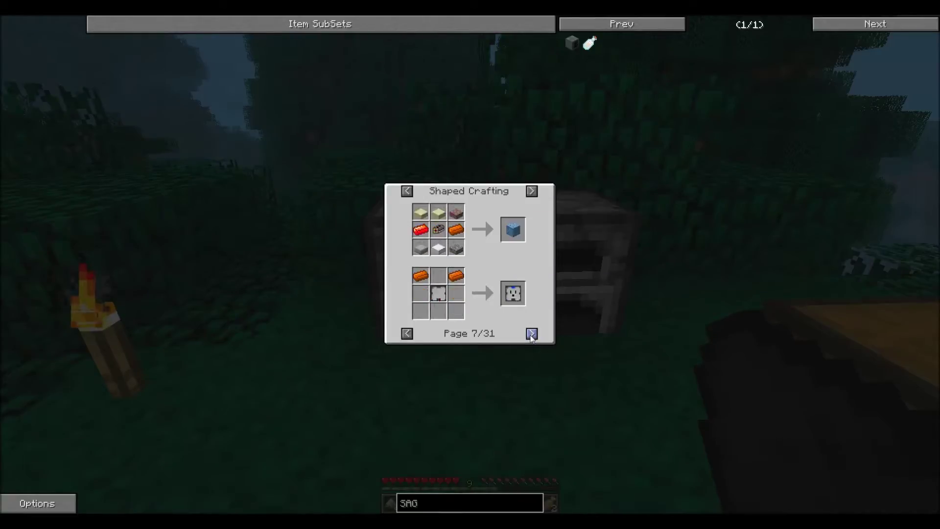
left_click(531, 334)
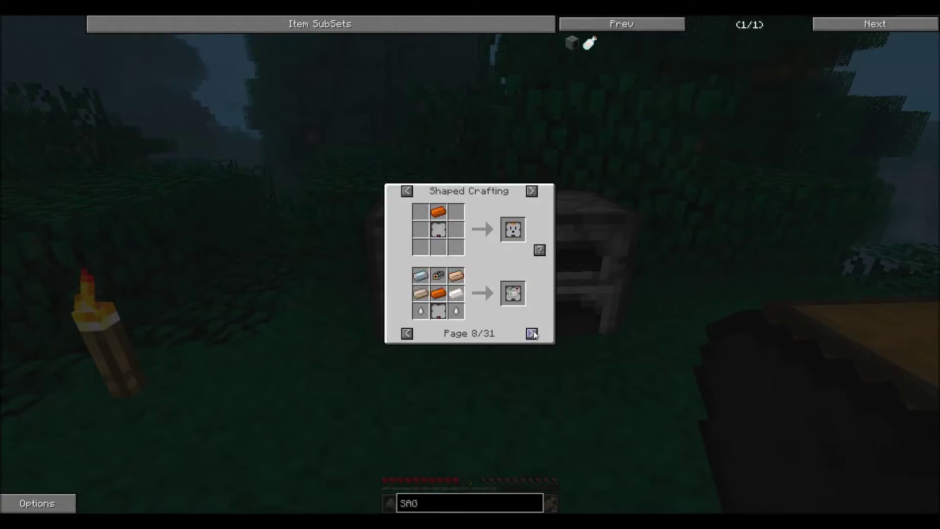
left_click(532, 334)
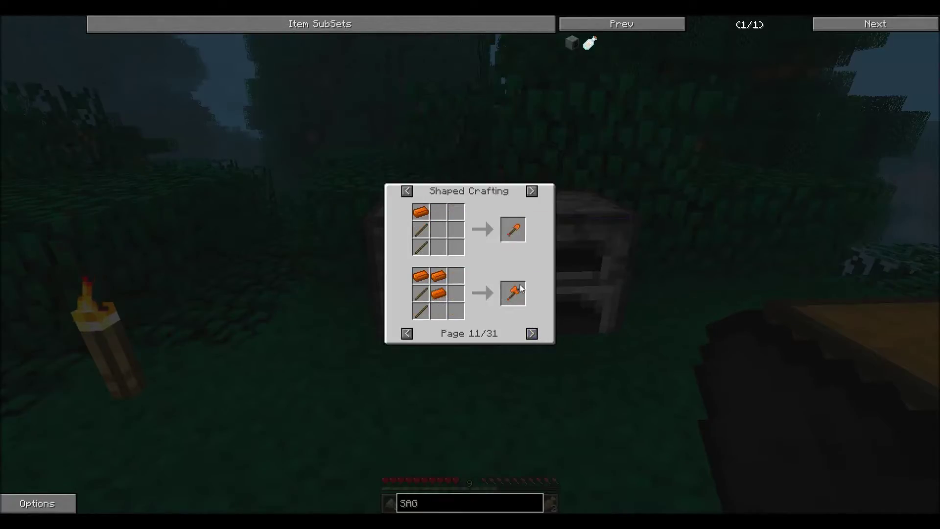
left_click(532, 336)
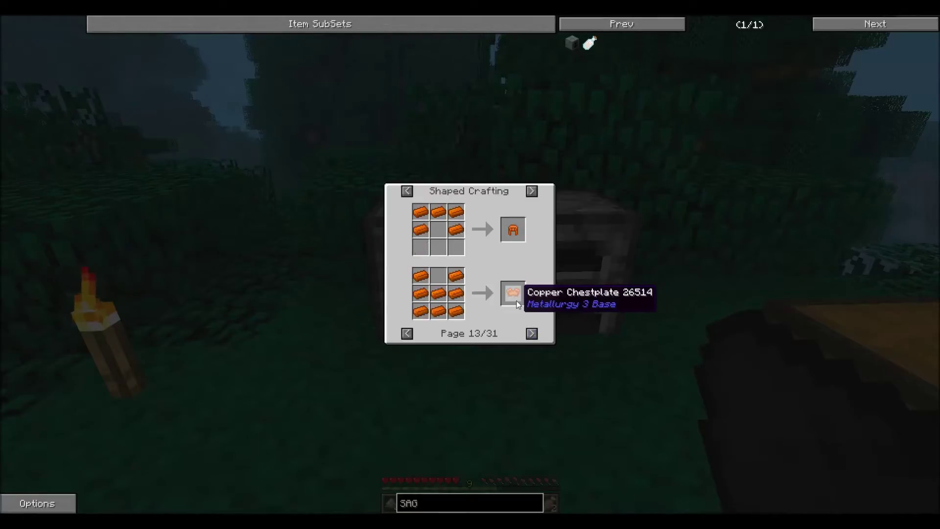
left_click(533, 334)
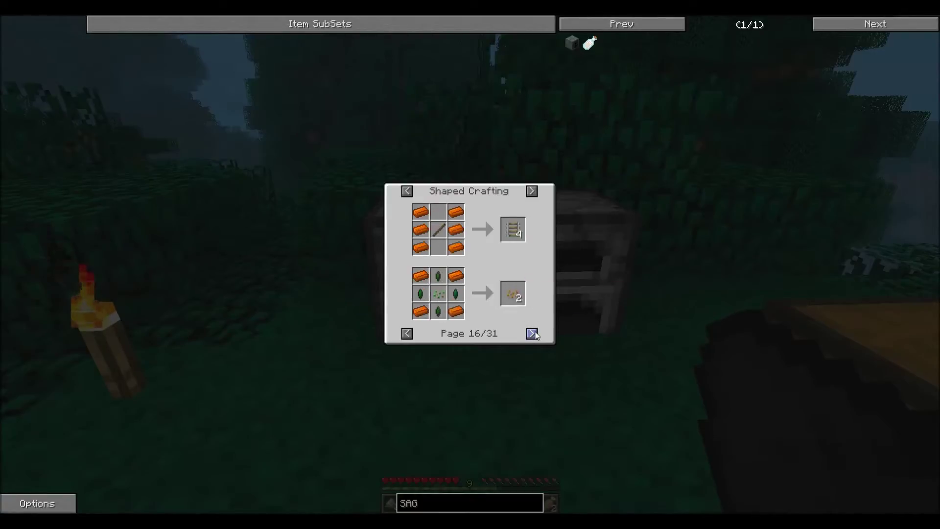
left_click(410, 333)
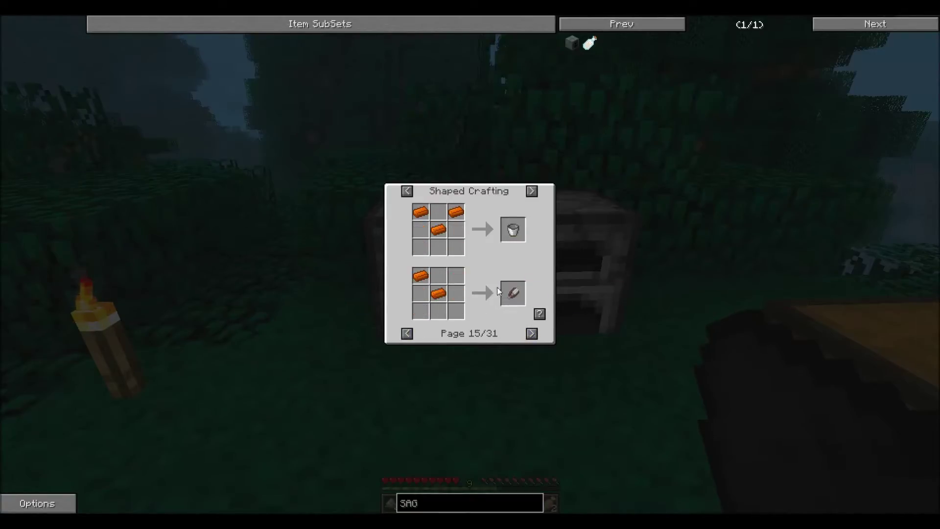
left_click(532, 335)
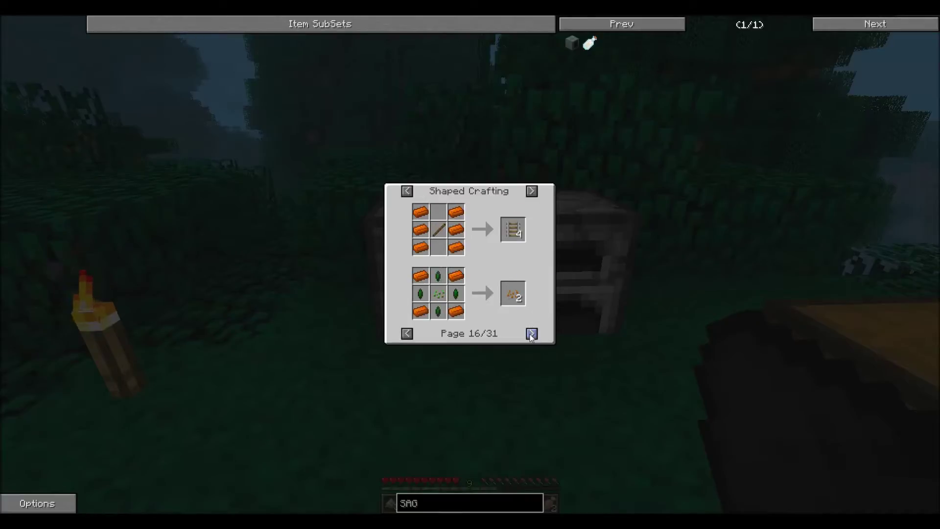
- Page on from the Copper Crusher recipe through further copper ingot uses
left_click(532, 335)
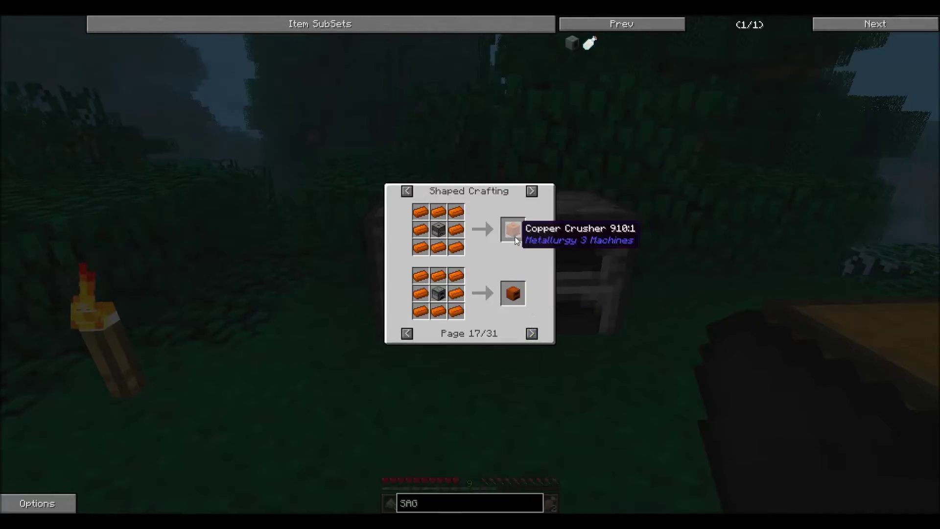
left_click(532, 335)
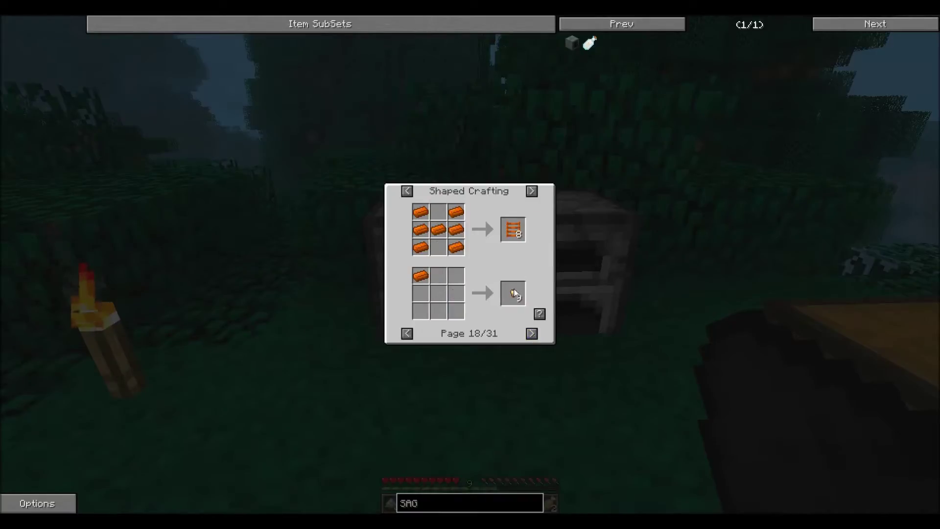
left_click(532, 333)
left_click(533, 334)
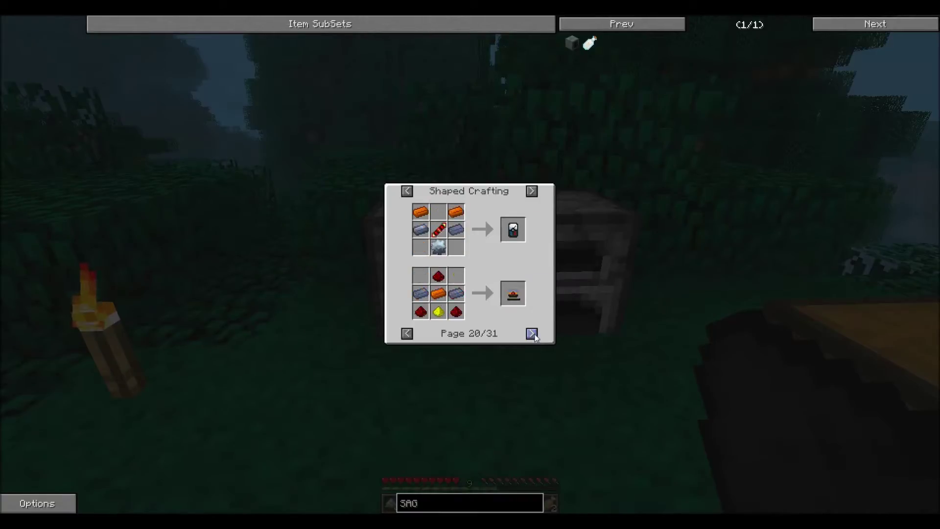
left_click(533, 335)
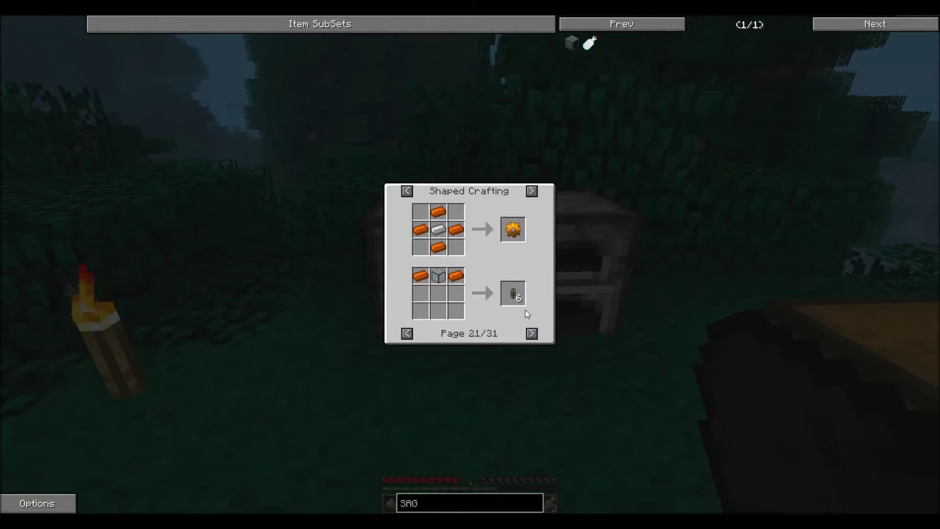
left_click(532, 334)
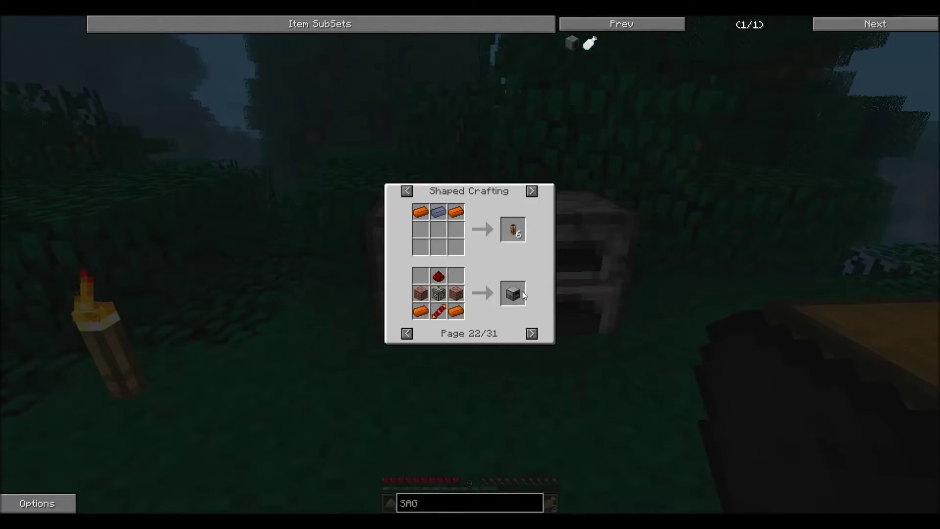
left_click(532, 333)
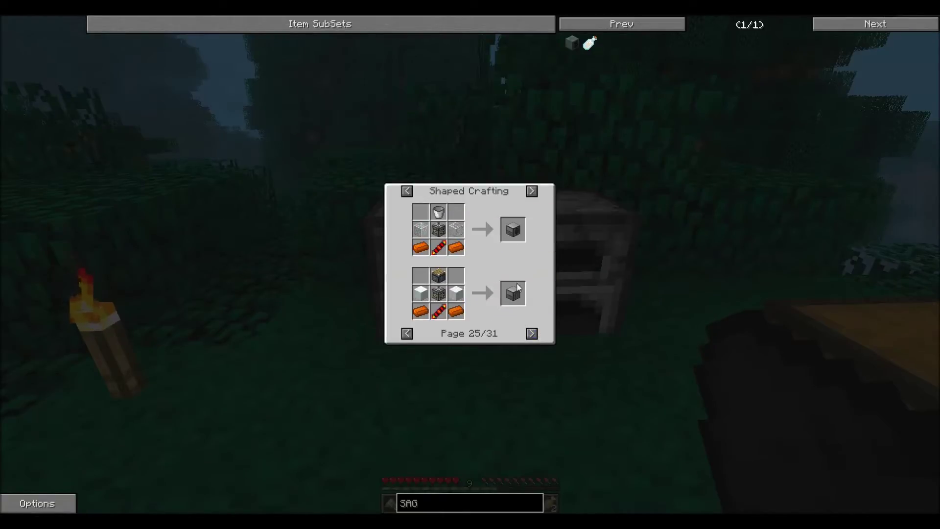
- Flip forward to the last page of copper ingot usage recipes
left_click(532, 334)
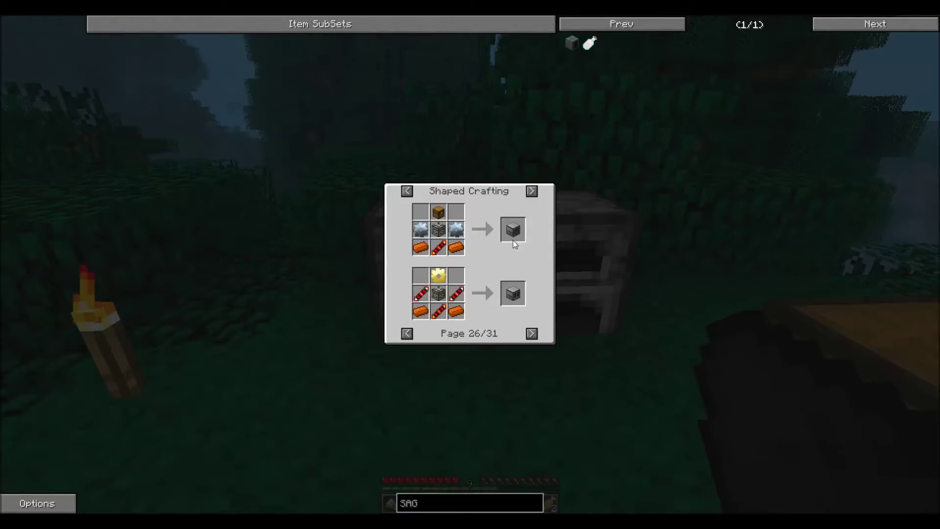
left_click(532, 334)
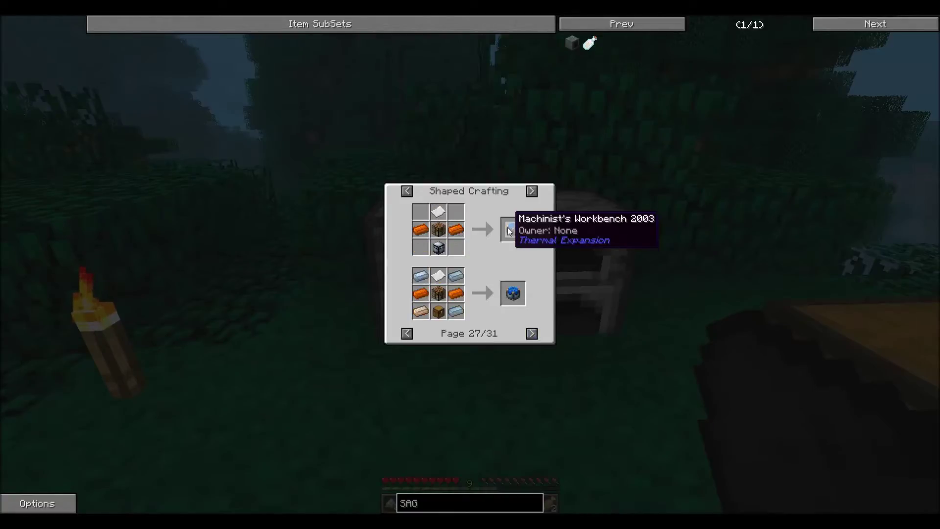
left_click(532, 334)
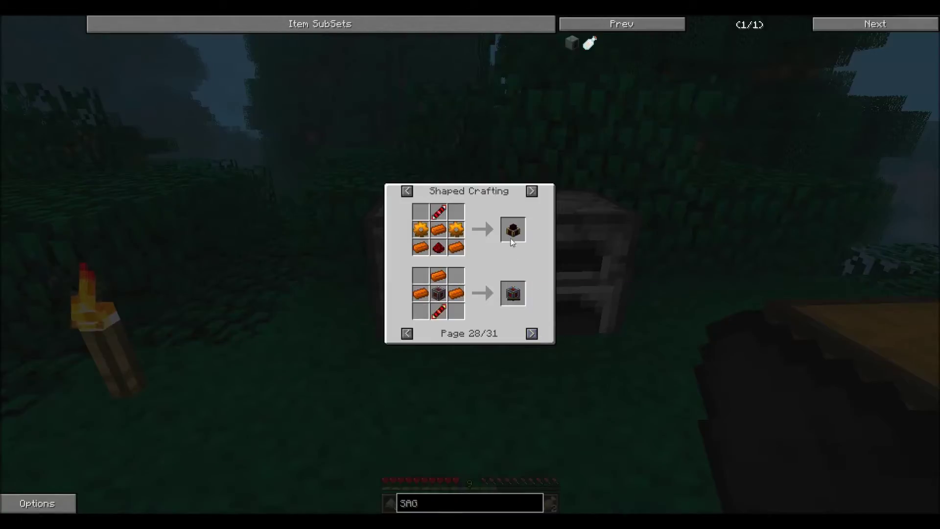
left_click(531, 334)
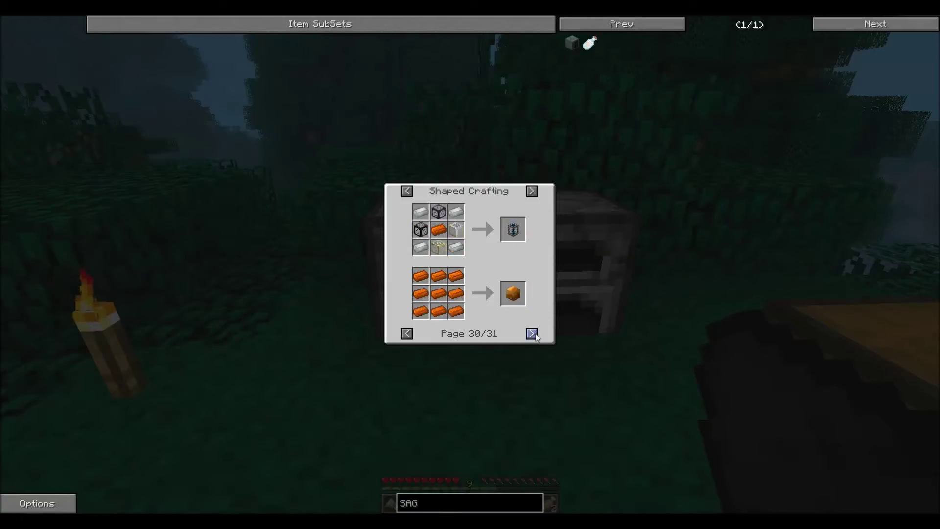
left_click(407, 334)
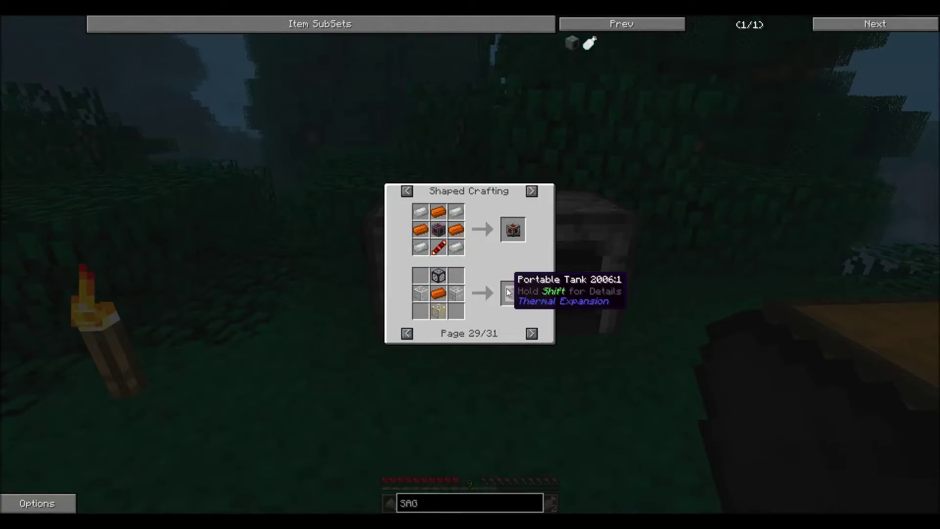
left_click(532, 333)
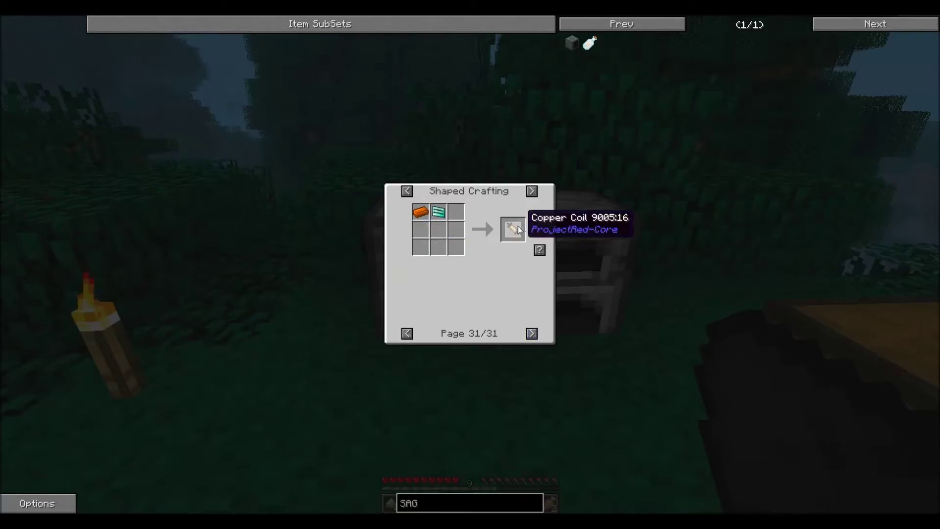
left_click(531, 333)
- Cycle recipe types from Shapeless Crafting to Induction Smelter, then close the recipe view
left_click(531, 191)
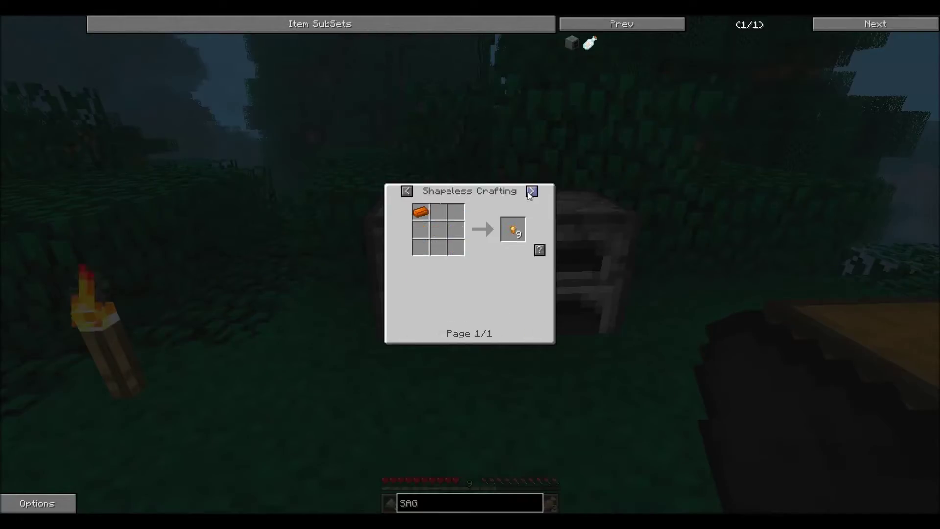
left_click(531, 191)
left_click(531, 191)
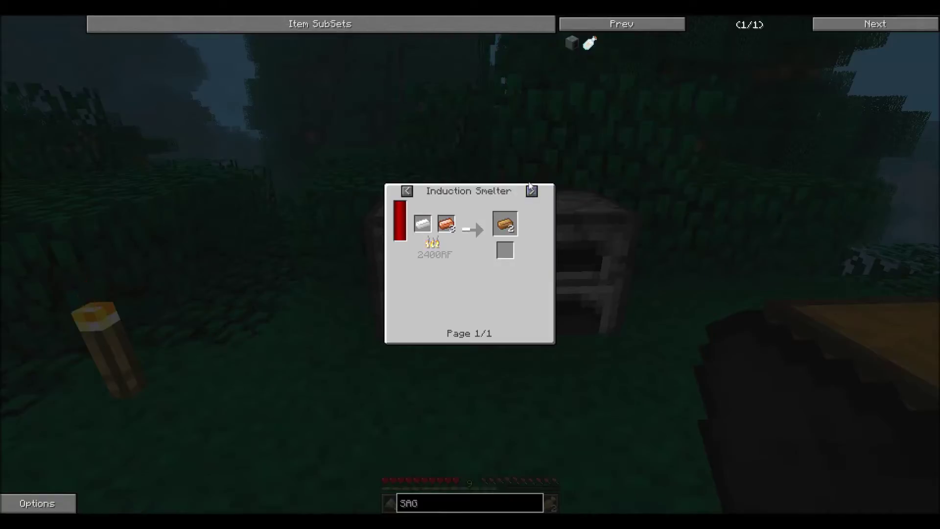
key("Escape")
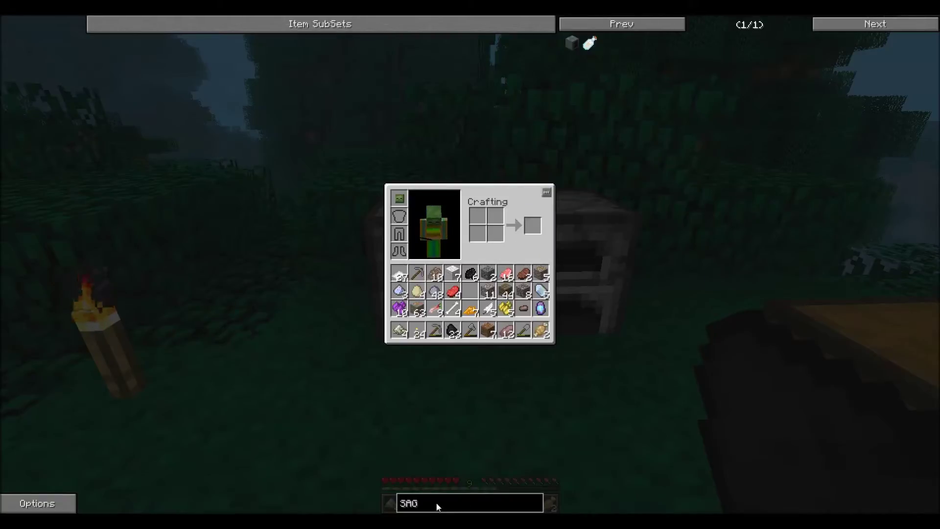
- Replace the SAG search with 'engine', then 'magma', browse the results, and erase the text
key("BackSpace")
key("BackSpace")
key("BackSpace")
type("engine")
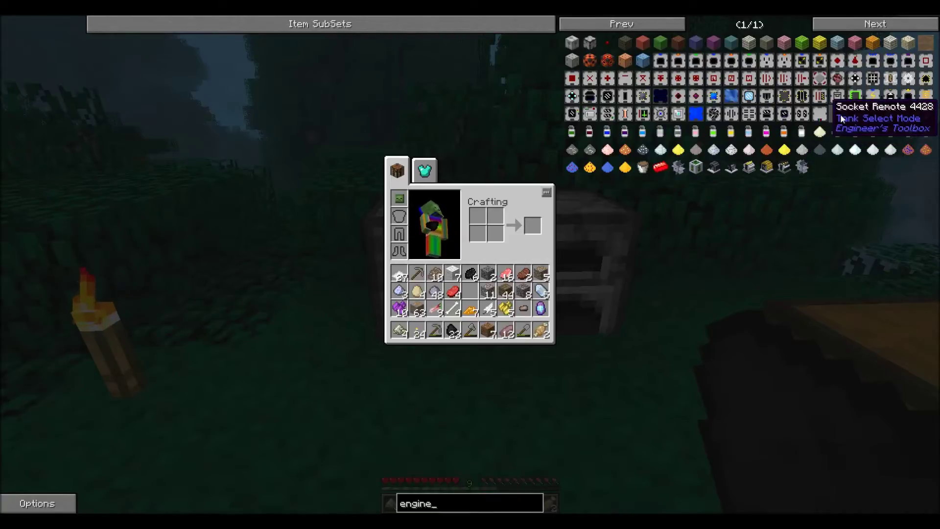
left_click(512, 499)
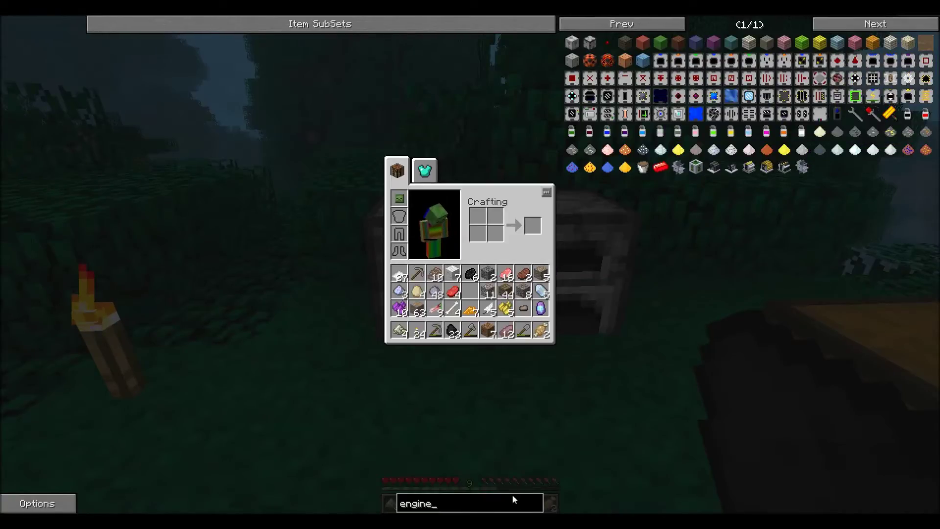
key("BackSpace")
key("BackSpace")
key("BackSpace")
key("BackSpace")
key("BackSpace")
key("BackSpace")
type("m")
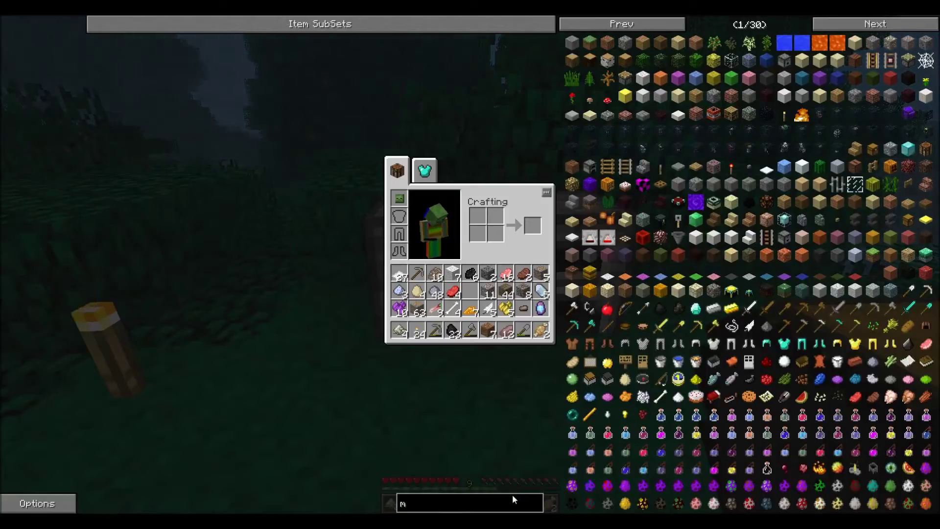
type("agma")
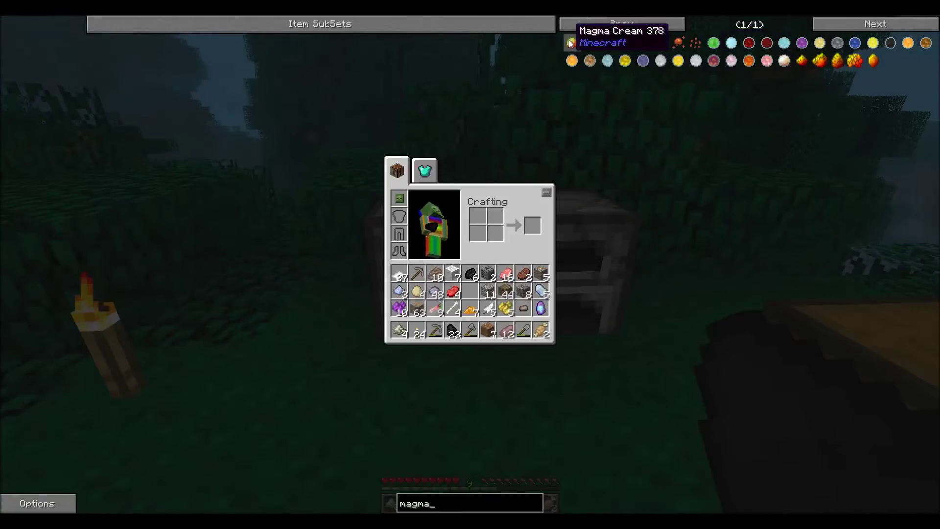
key("BackSpace")
key("BackSpace")
key("BackSpace")
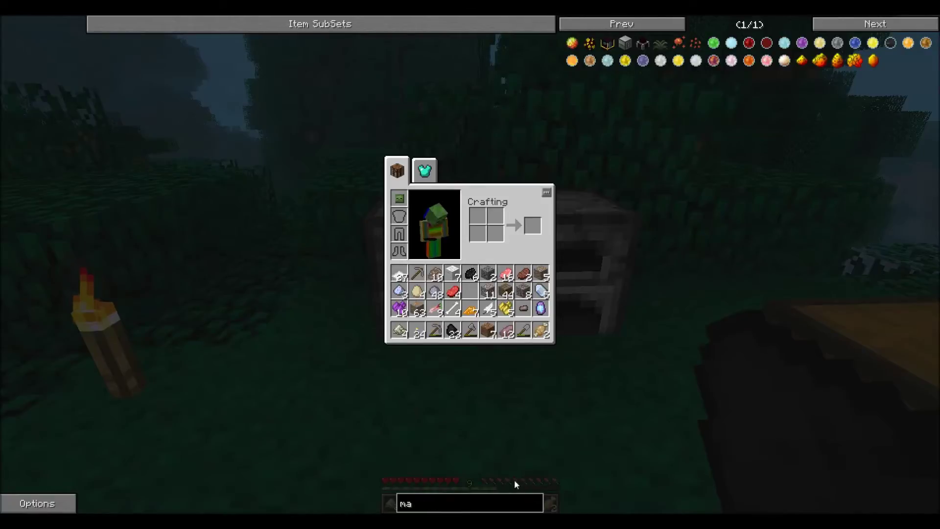
key("BackSpace")
key("BackSpace")
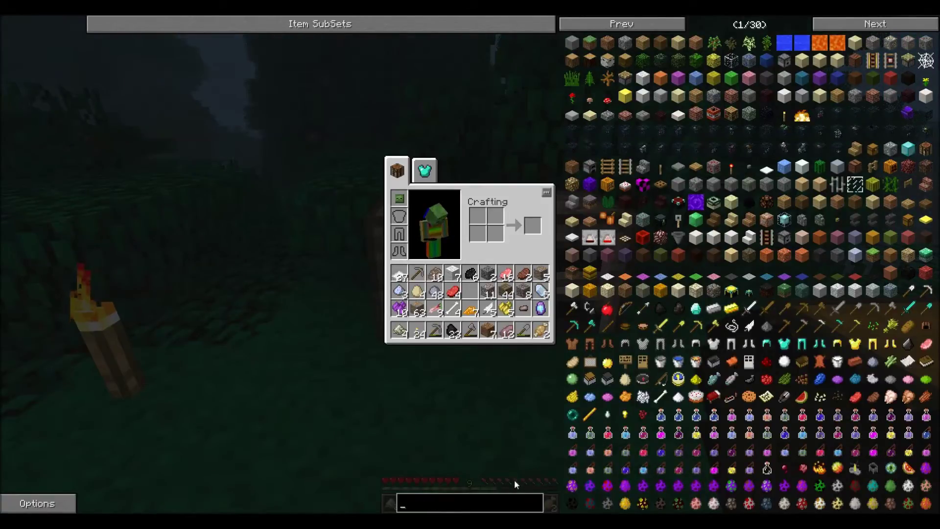
type("r")
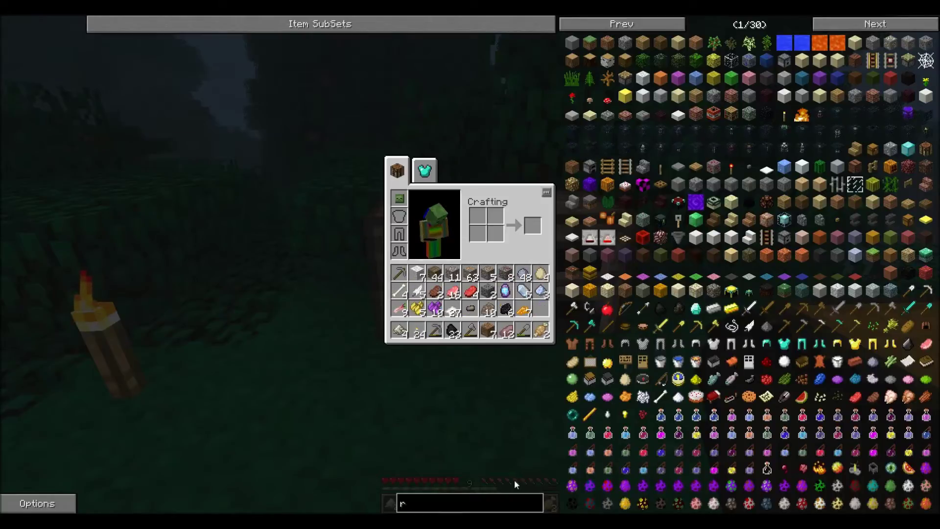
type("edstone")
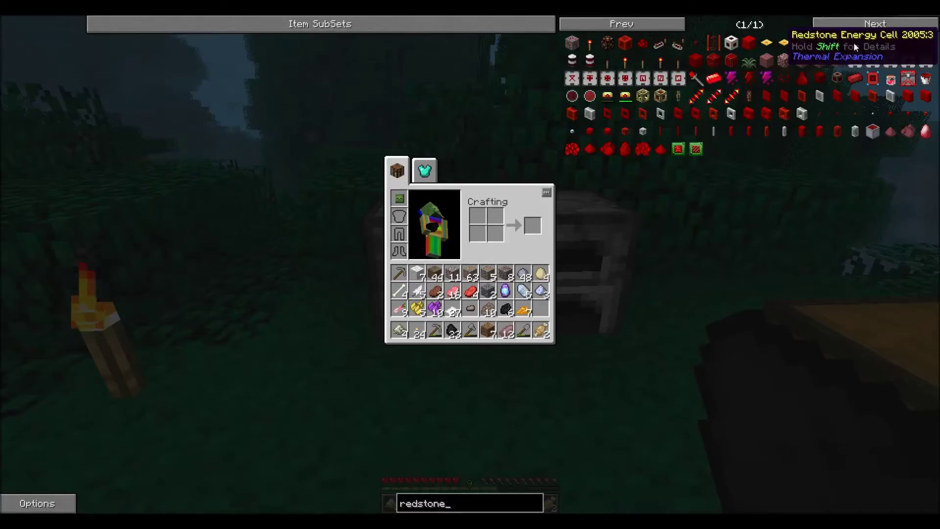
- View the Redstone Energy Cell, full frame and empty frame recipes, then clear the 'redstone' search
key("r")
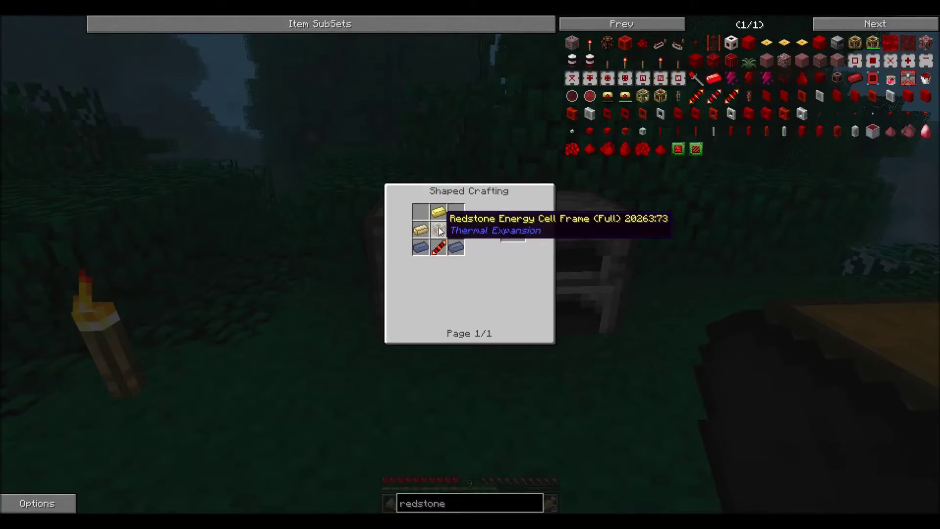
key("r")
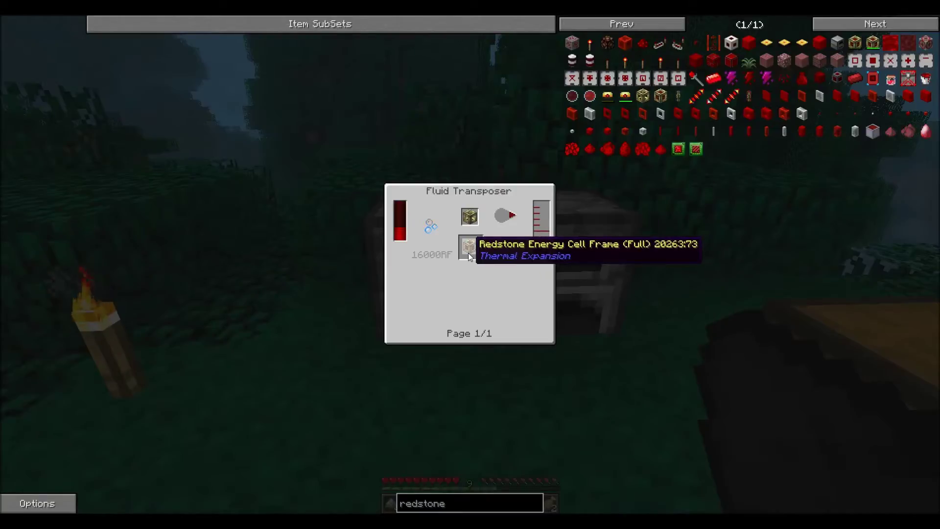
key("r")
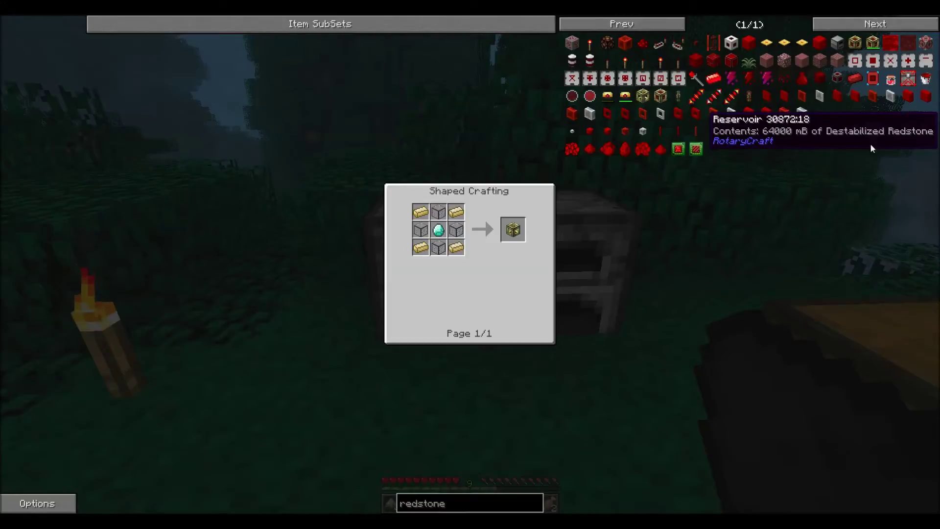
right_click(483, 505)
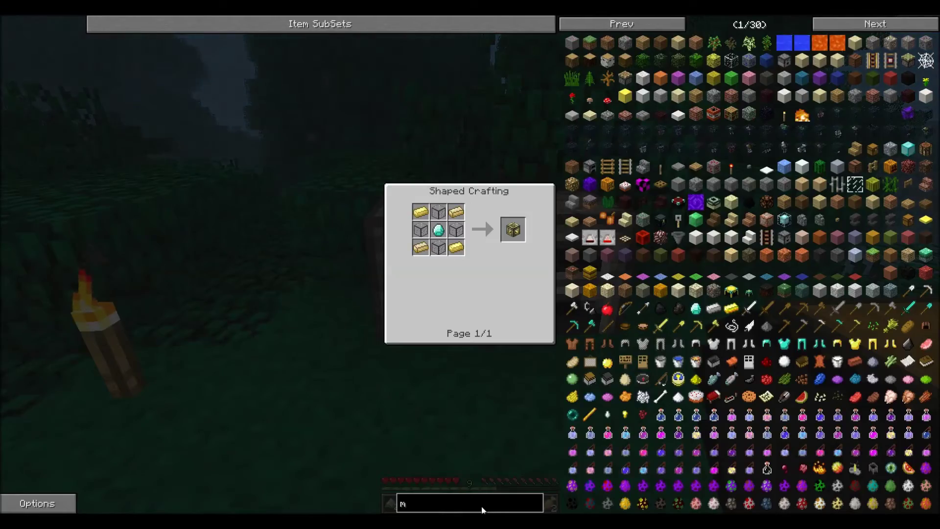
type("mu")
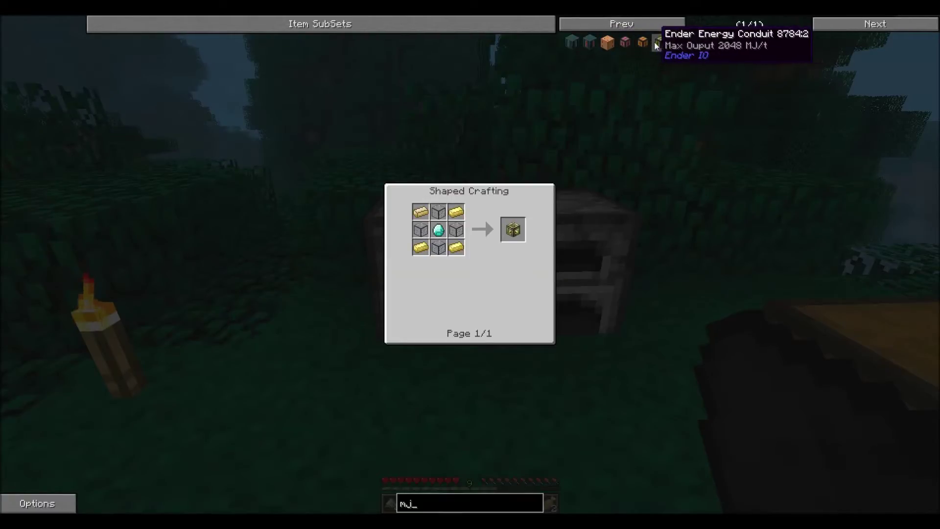
- Browse Energy Conduit, Conduit Binder, Capacitor Bank and Basic Capacitor recipes from 'mj', then clear the search
left_click(627, 44)
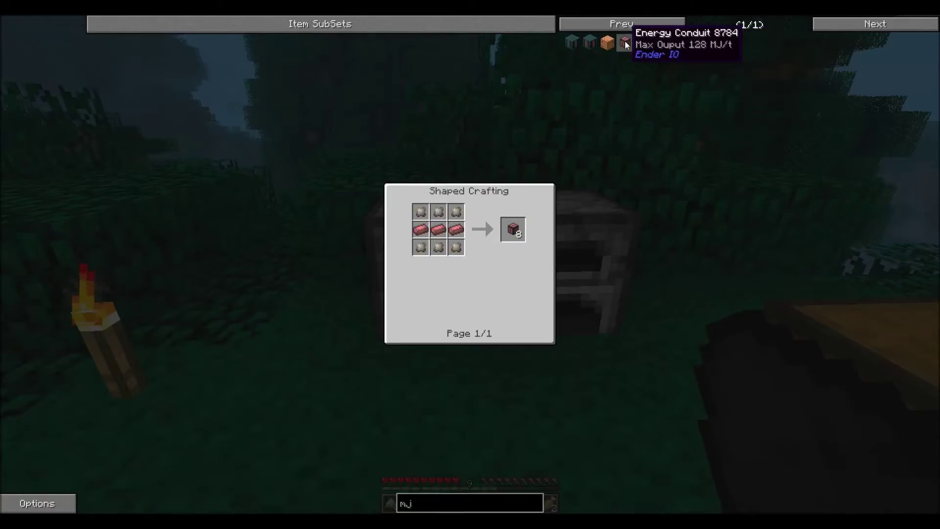
left_click(457, 211)
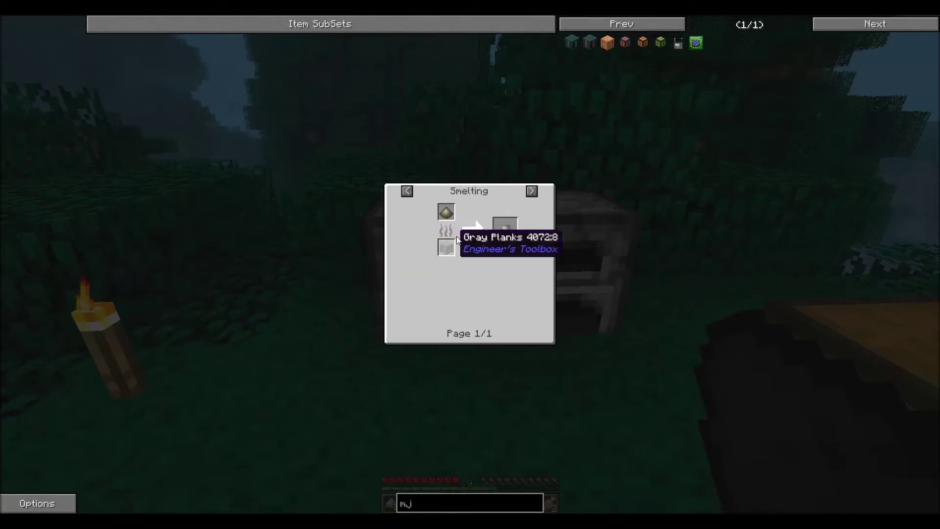
left_click(447, 211)
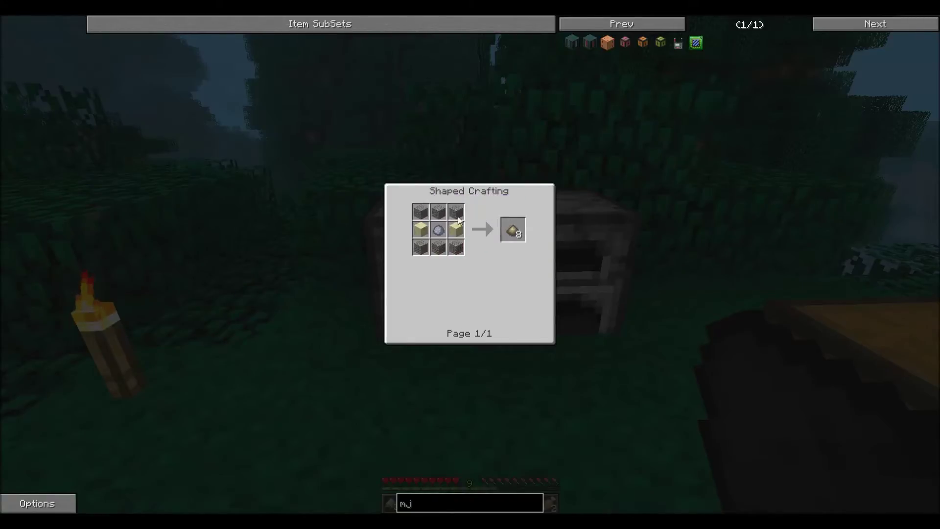
left_click(574, 43)
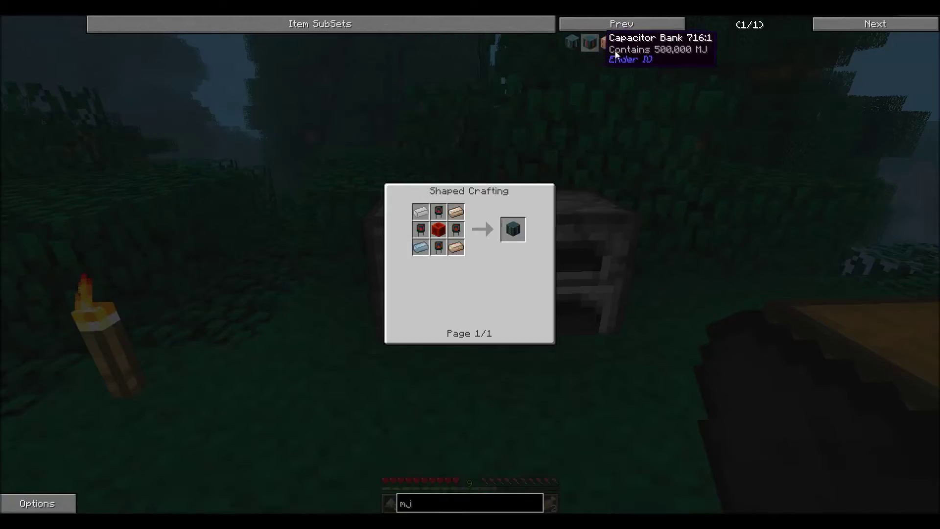
left_click(437, 230)
key("Escape")
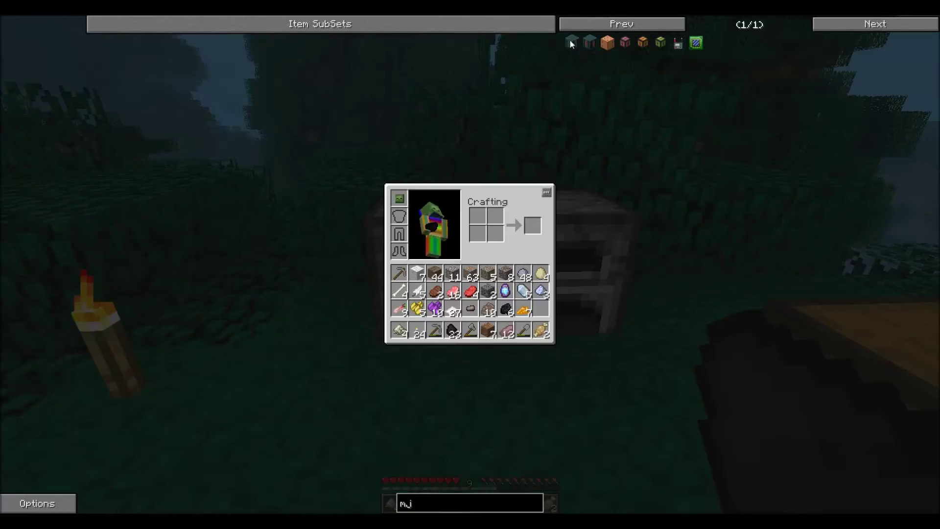
key("BackSpace")
key("BackSpace")
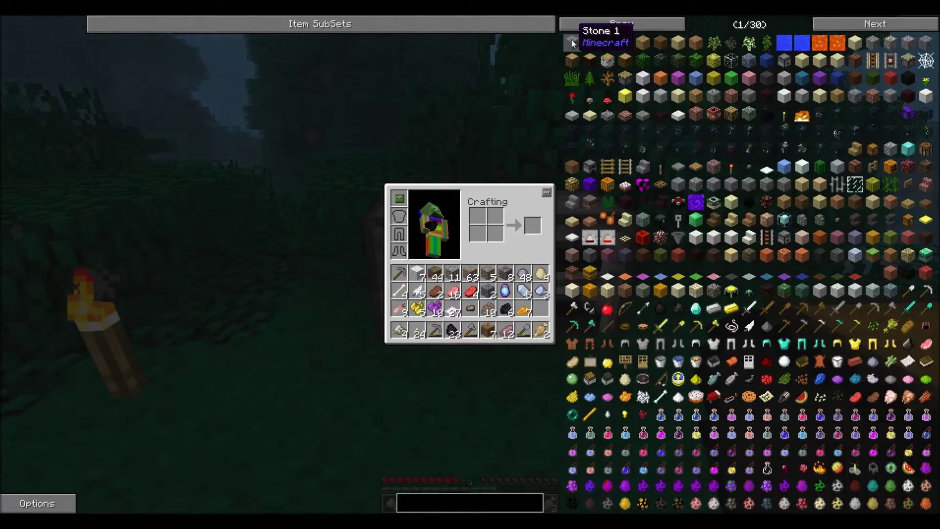
type("ender")
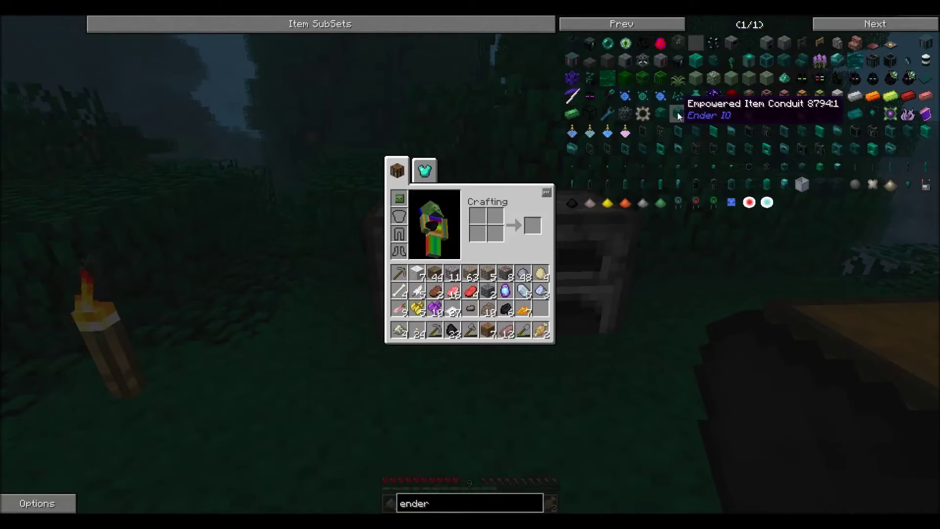
- Browse an Ender IO item's recipes, including Alloy Smelter and Basic Capacitor, then clear the search
left_click(626, 115)
left_click(512, 230)
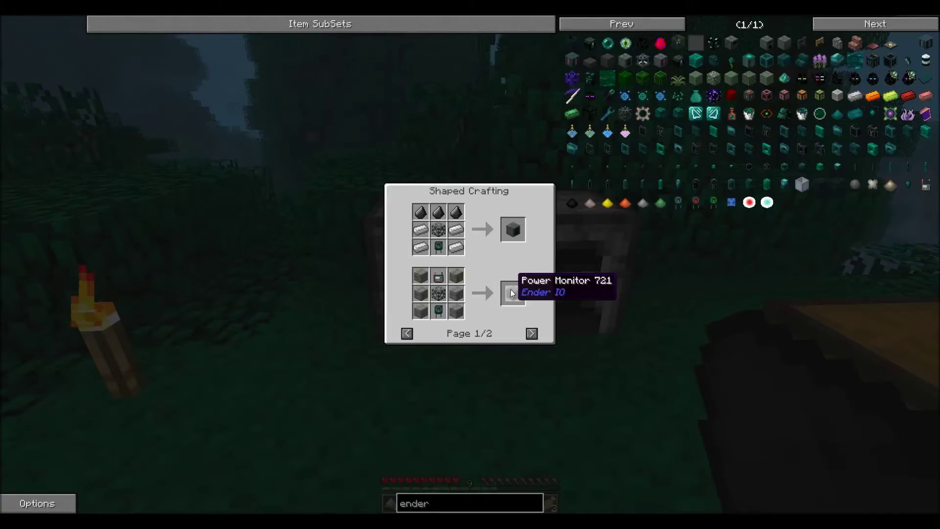
left_click(532, 334)
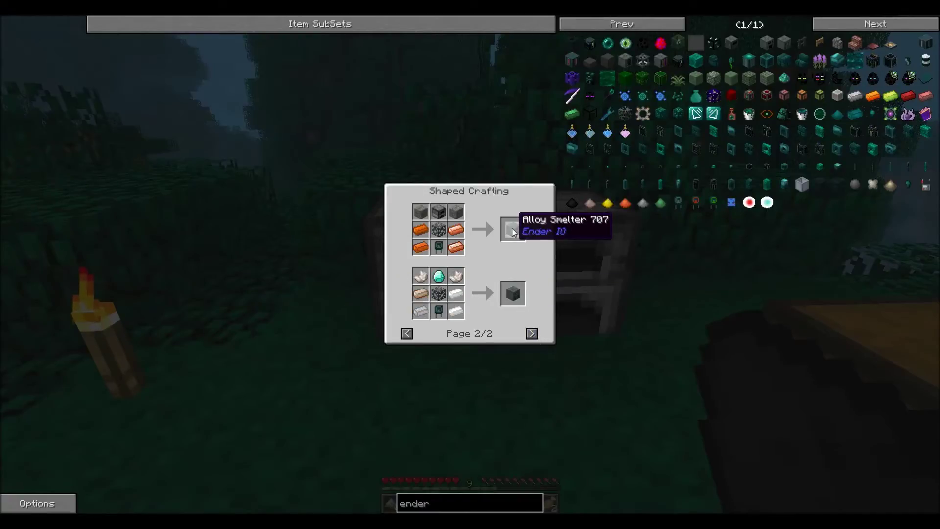
left_click(513, 231)
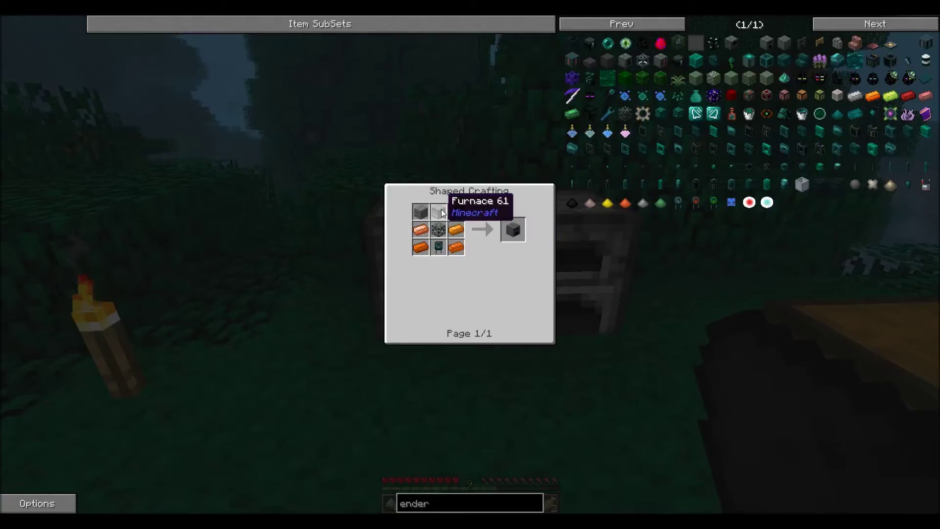
left_click(439, 247)
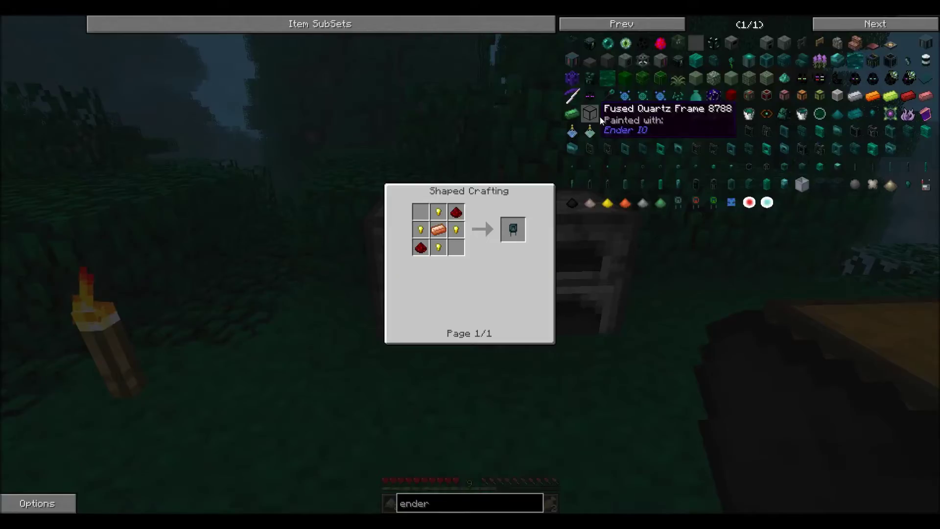
key("Escape")
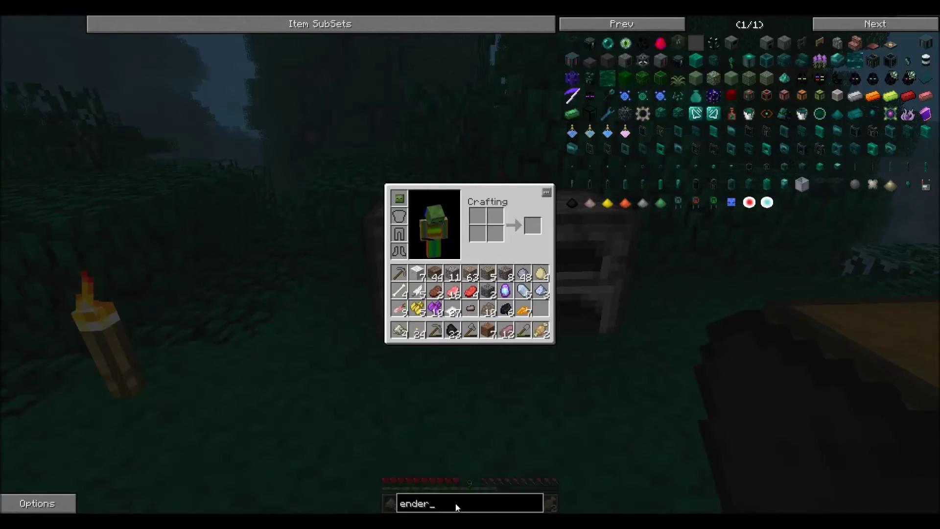
key("BackSpace")
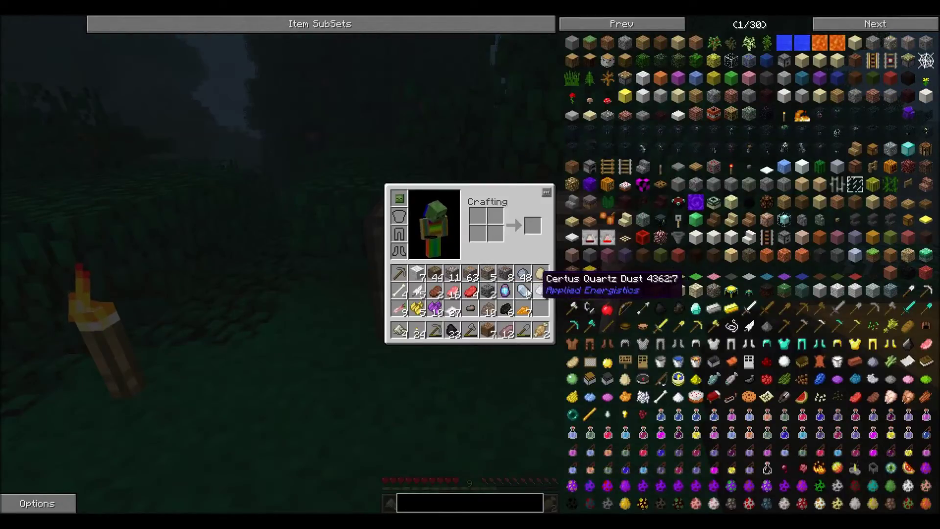
- Page Certus Quartz Dust's quartz tool recipes to page 4/4, then reopen the inventory
key("r")
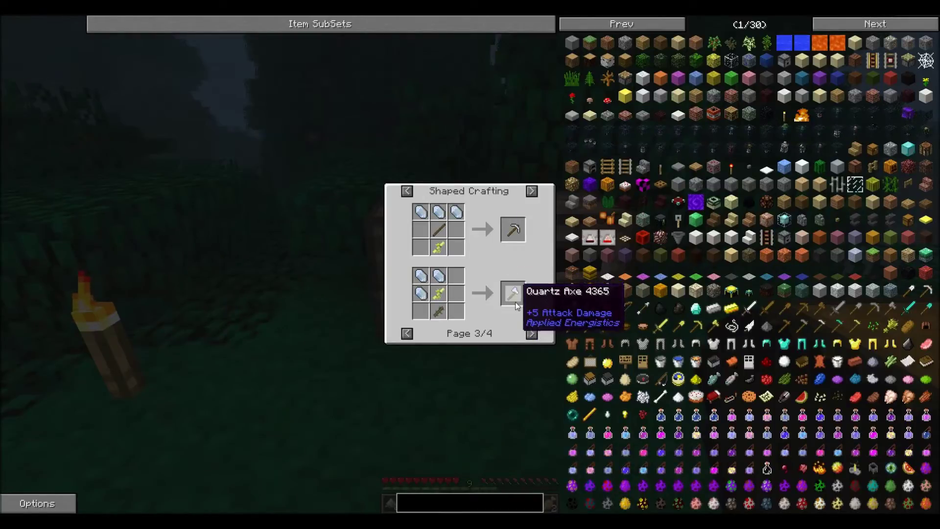
left_click(531, 333)
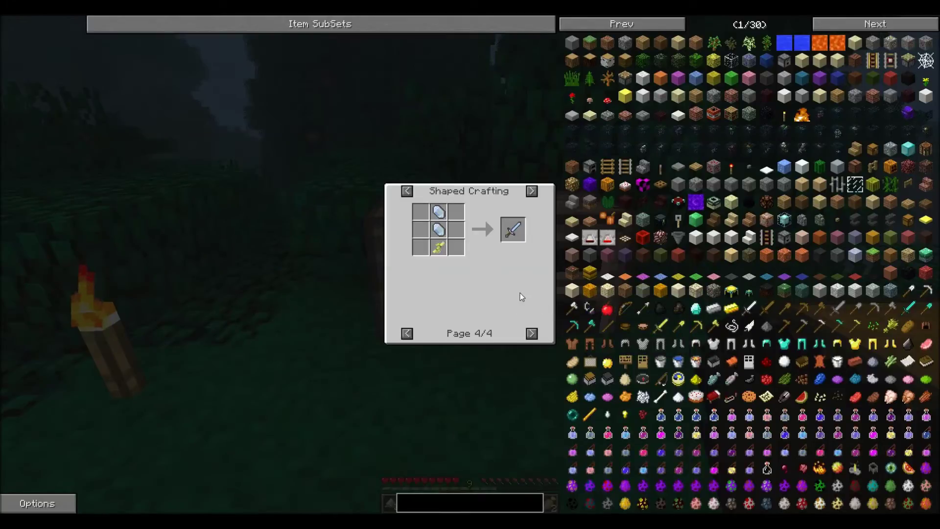
key("Escape")
key("e")
key("e")
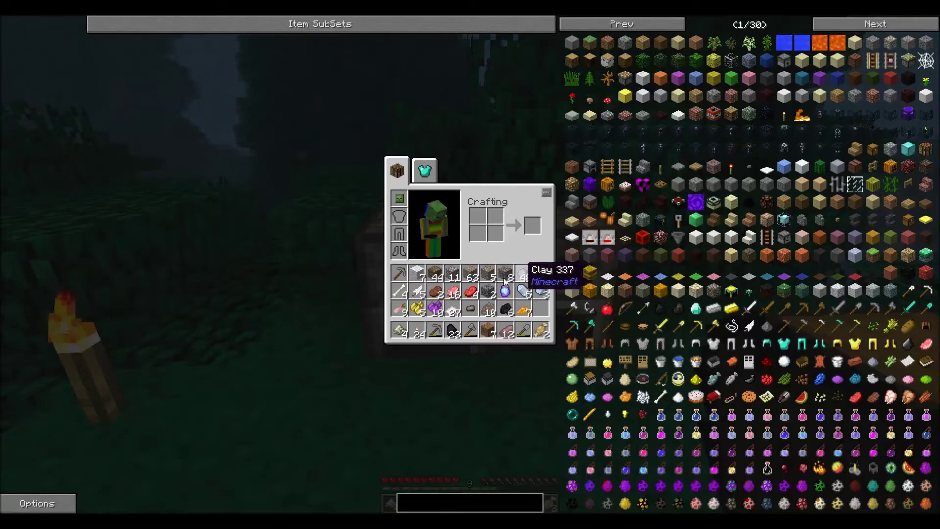
key("e")
- Fuel the first furnace with coal and load the Iron Gravel Ore stack
right_click(471, 264)
left_click(504, 308, "shift")
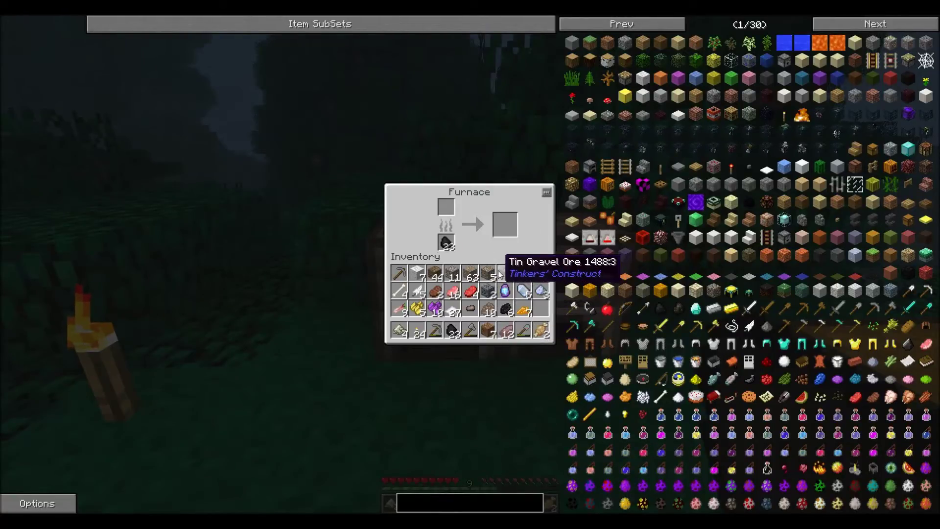
left_click(454, 277)
key("Escape")
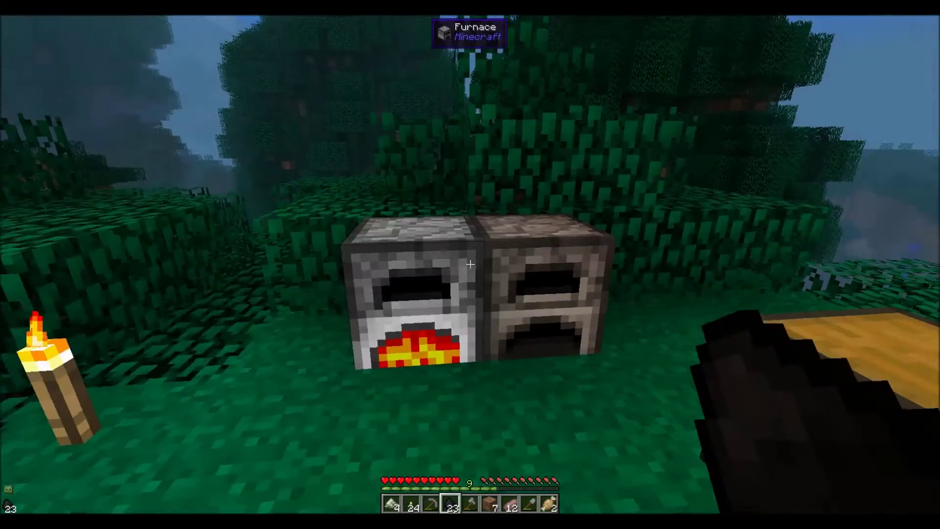
key("e")
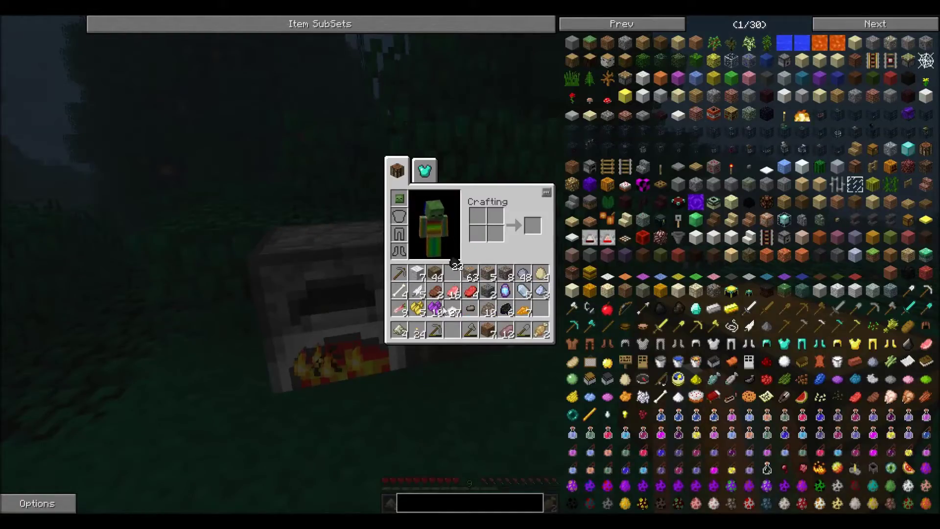
key("Escape")
- Fuel the second furnace with coal and load the Copper Gravel Ore stack
right_click(470, 265)
left_click(450, 333, "shift")
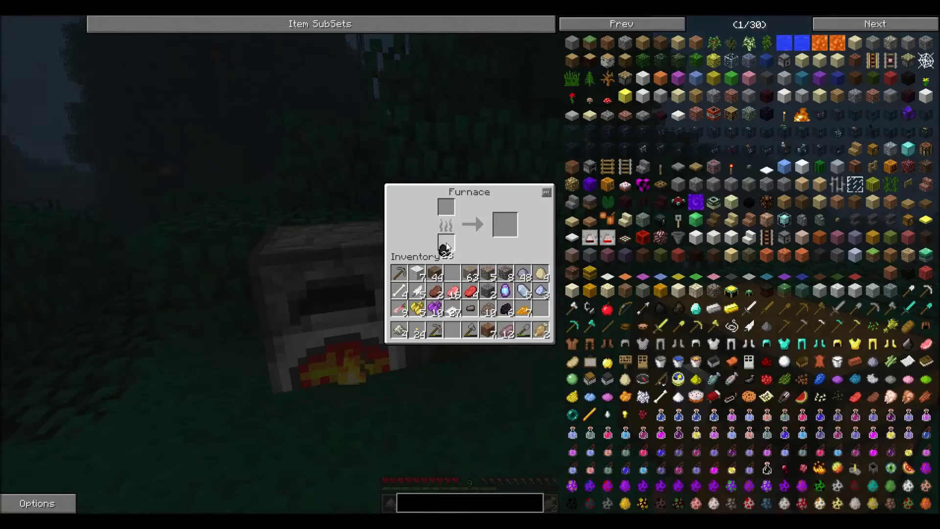
left_click(484, 274, "shift")
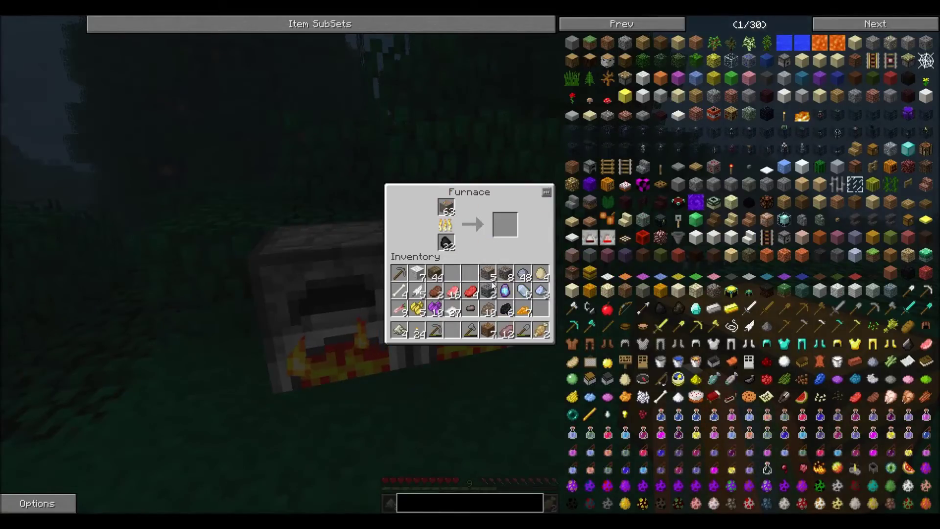
key("Escape")
key("e")
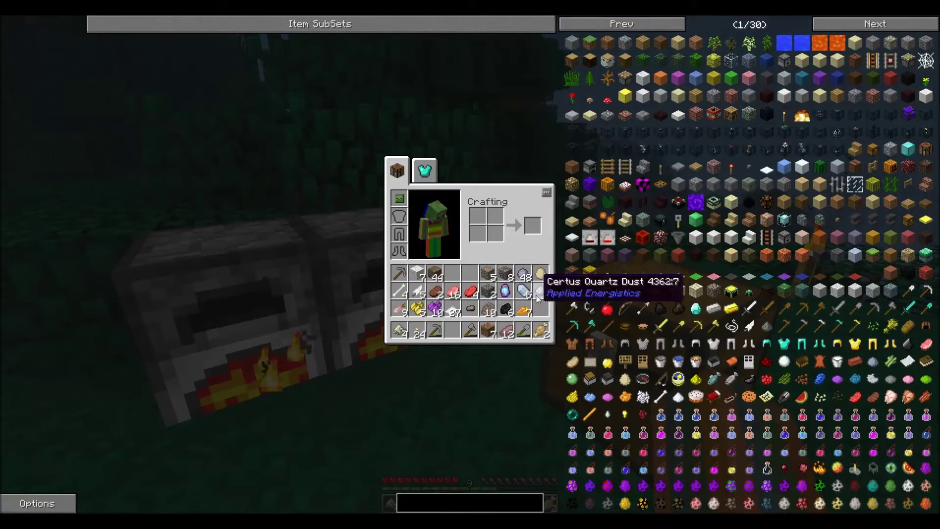
key("r")
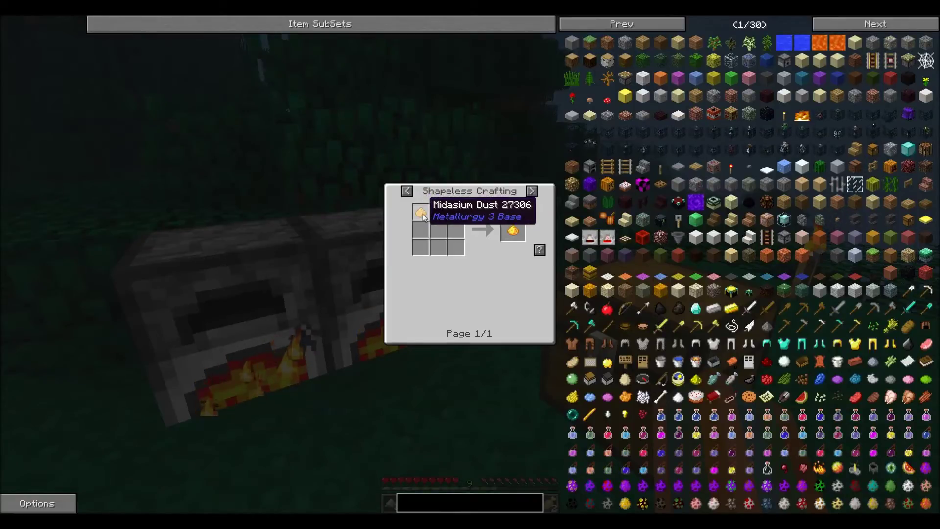
left_click(531, 192)
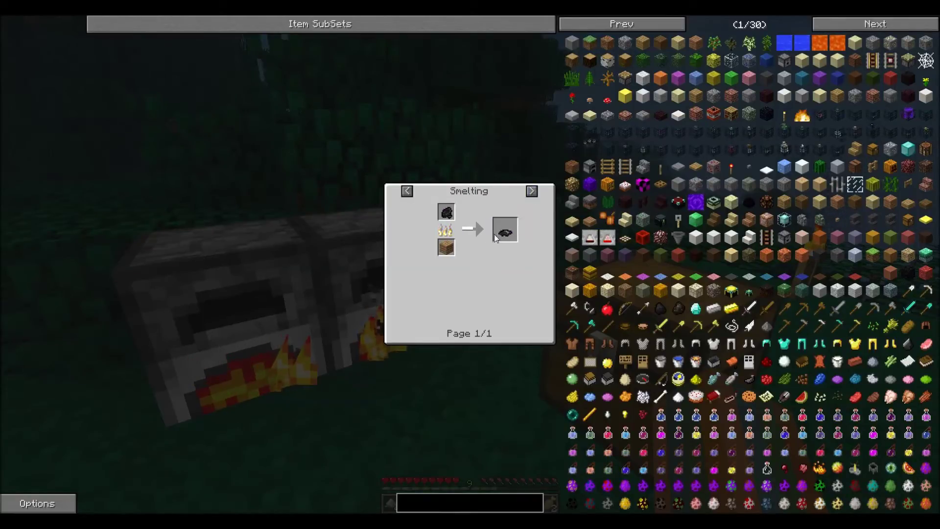
left_click(533, 192)
left_click(532, 192)
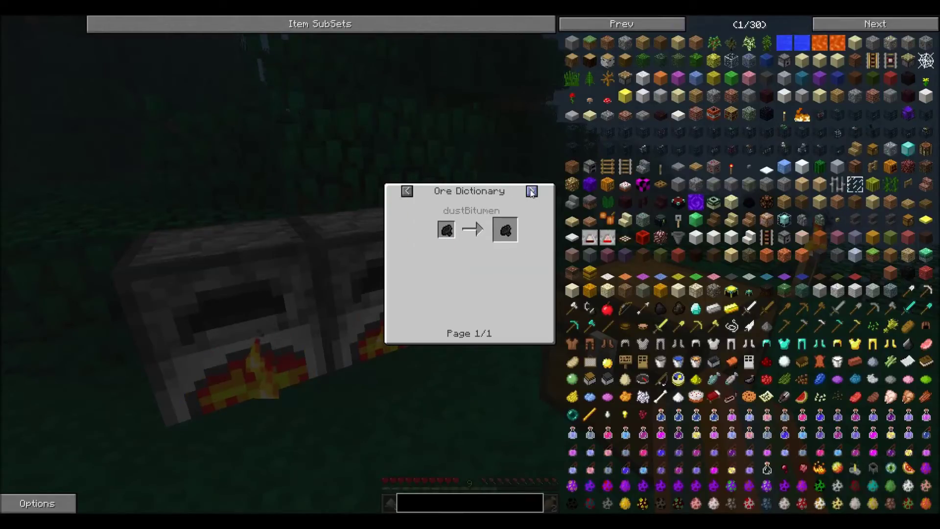
left_click(531, 193)
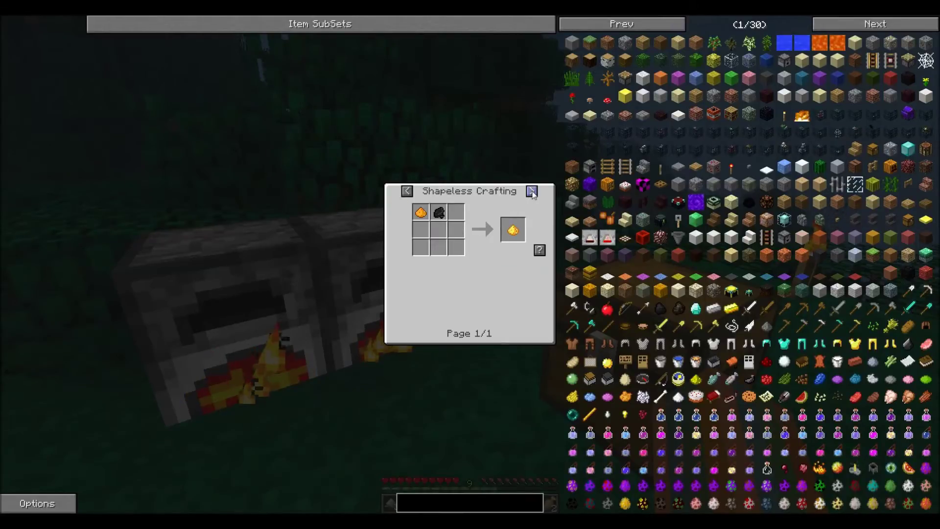
right_click(505, 233)
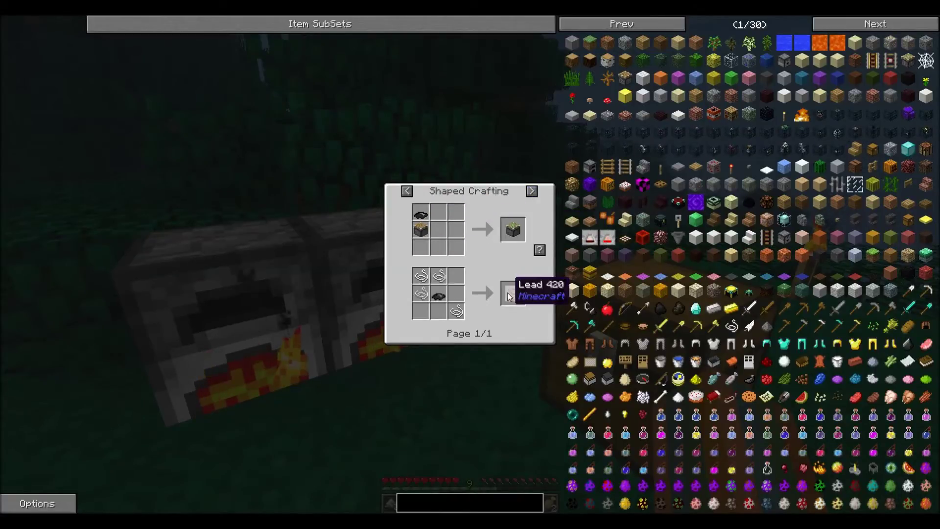
left_click(531, 192)
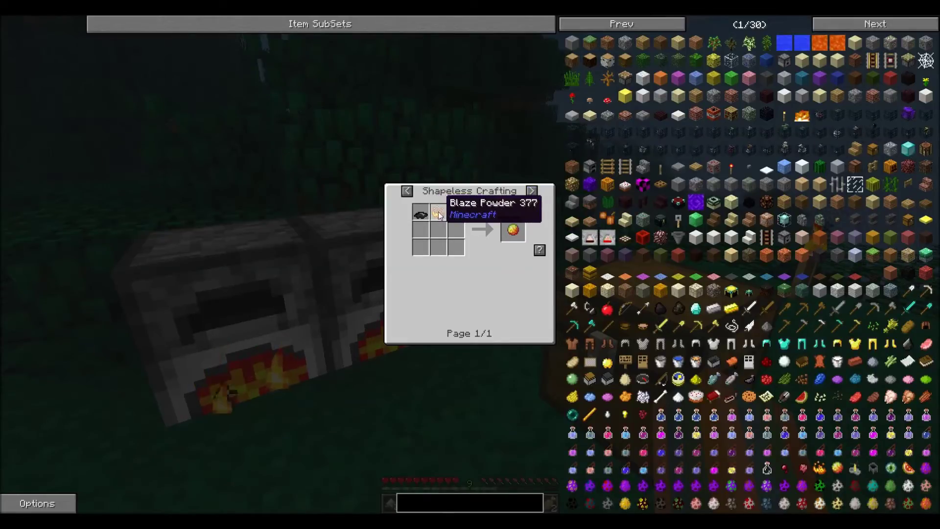
left_click(532, 192)
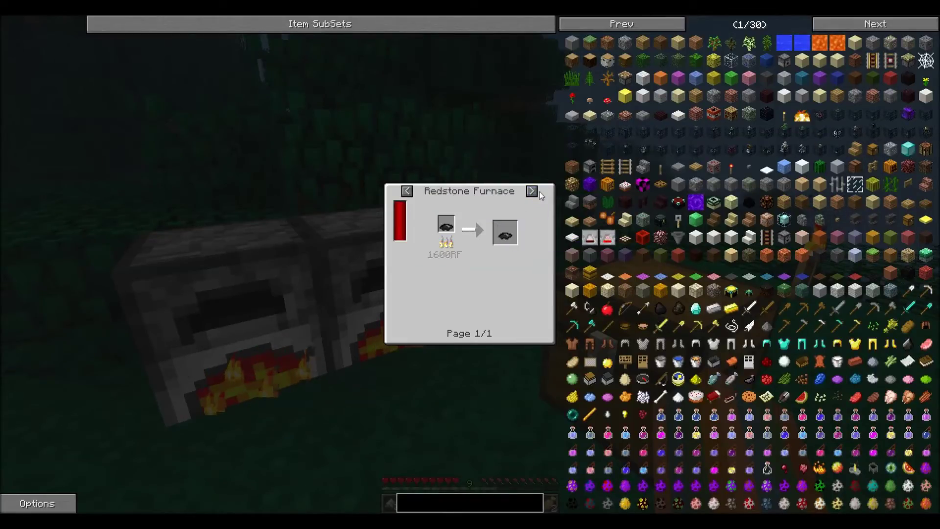
left_click(533, 193)
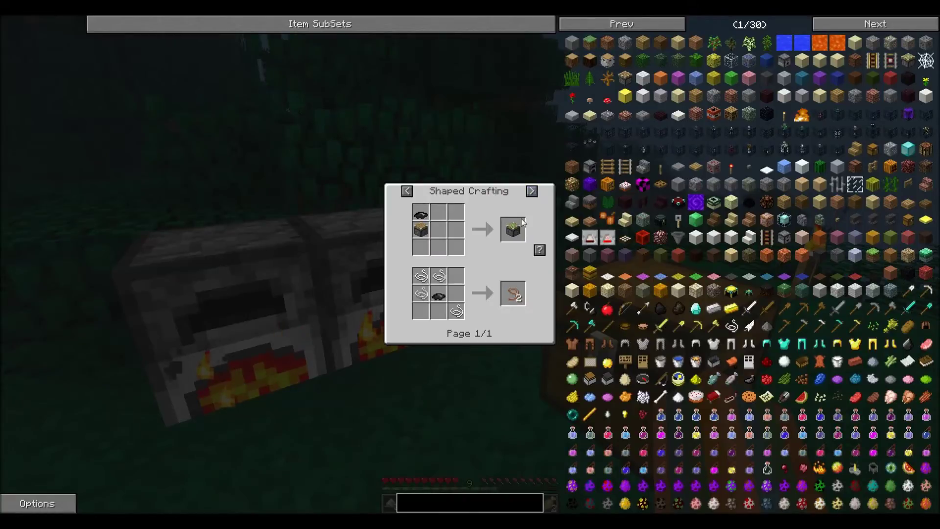
key("Escape")
key("Escape")
- Shift two more material stacks from the inventory into the chest's third row
key("e")
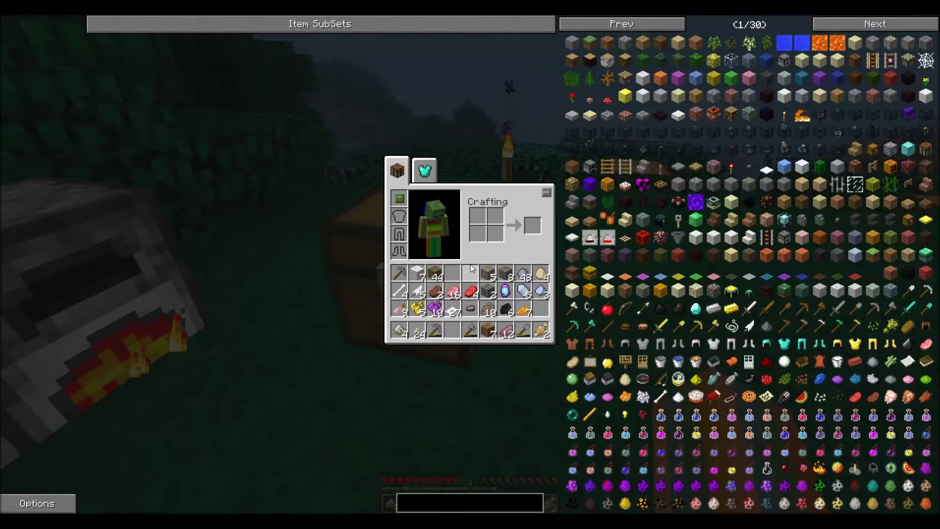
key("Escape")
right_click(470, 264)
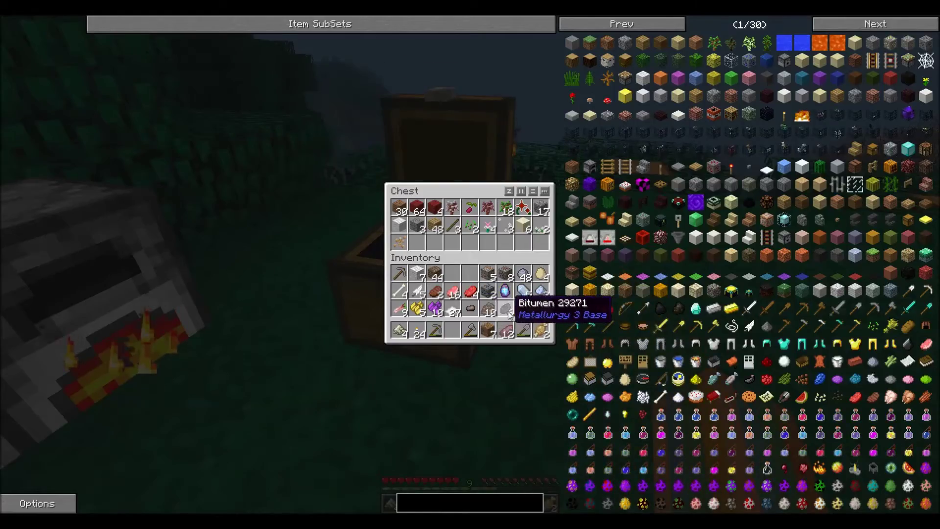
left_click(524, 311, "shift")
left_click(436, 312, "shift")
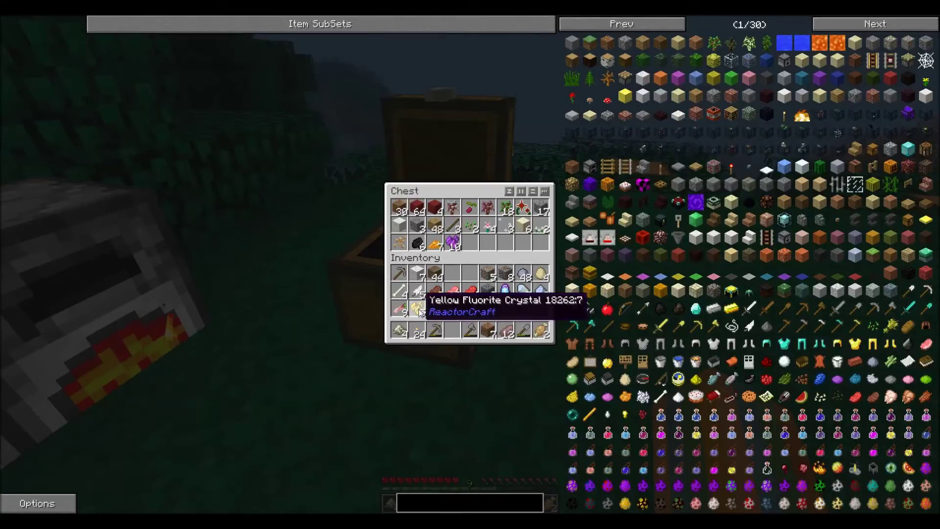
- Page through NEI's Salt recipes to Beef Jerky and Firm Tofu, then return to the chest
key("r")
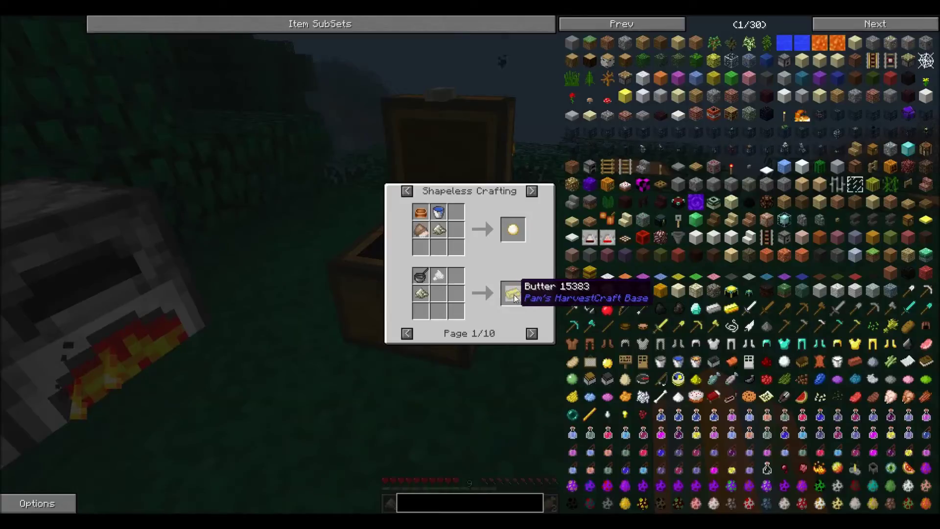
left_click(531, 334)
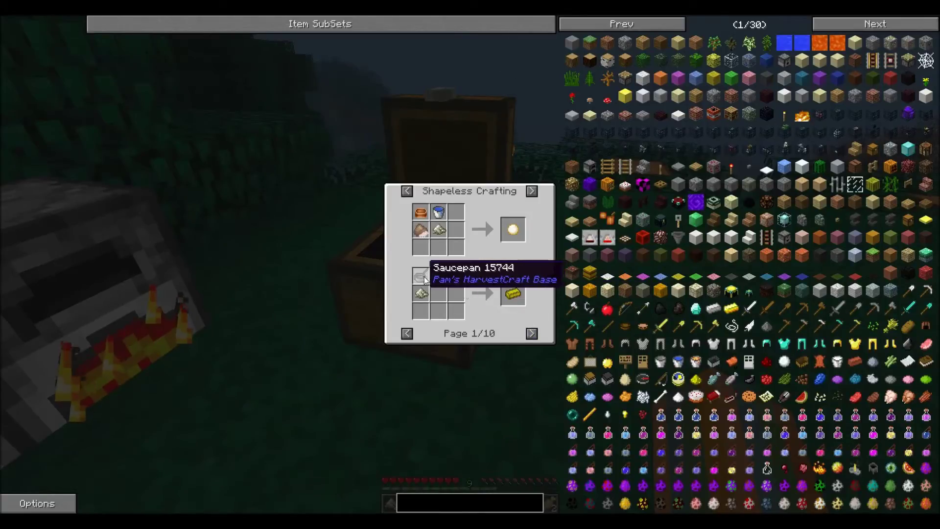
left_click(531, 334)
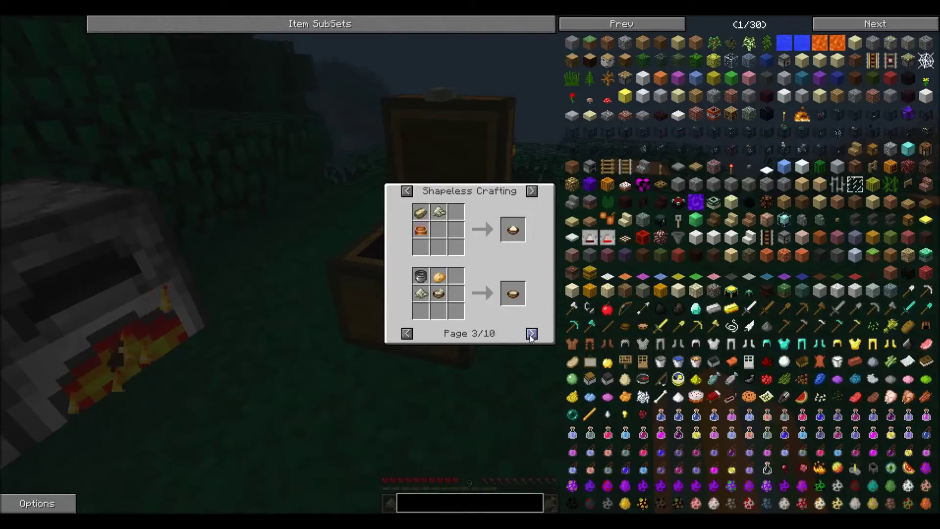
left_click(406, 335)
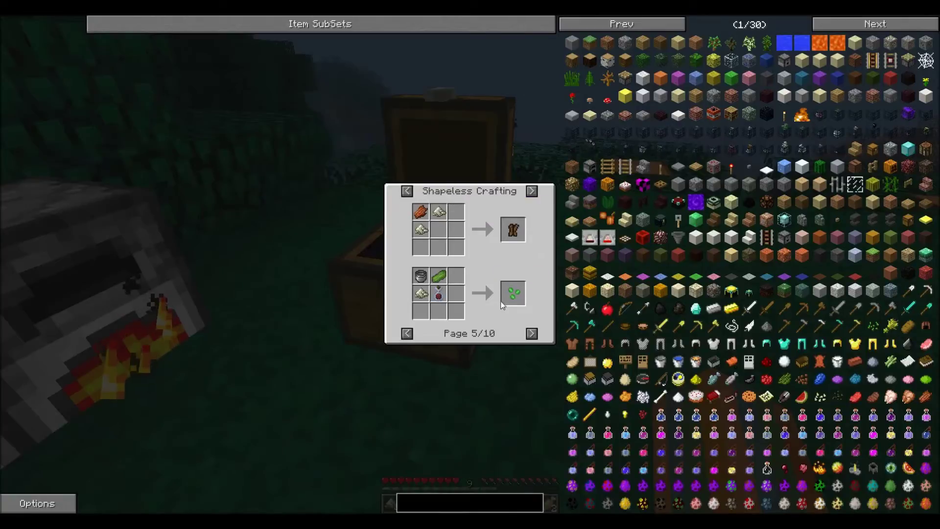
left_click(532, 334)
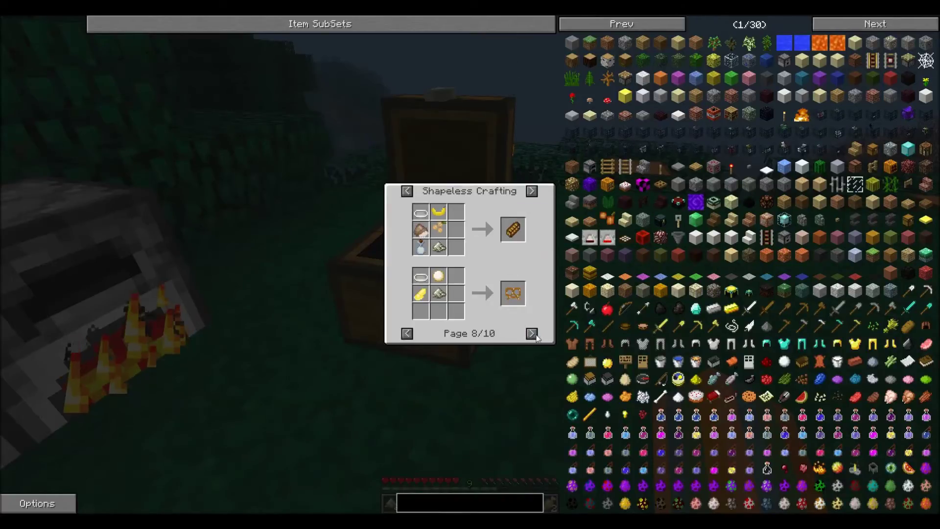
left_click(532, 334)
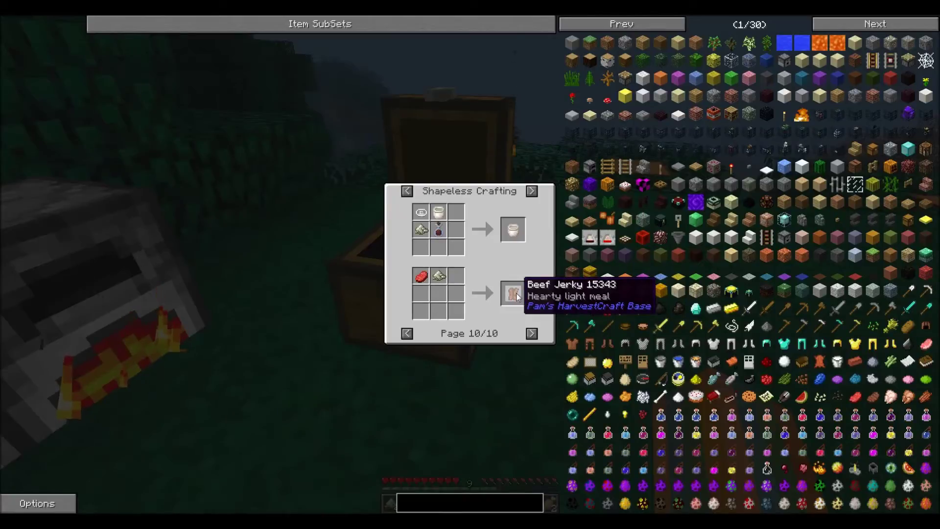
left_click(532, 333)
key("Escape")
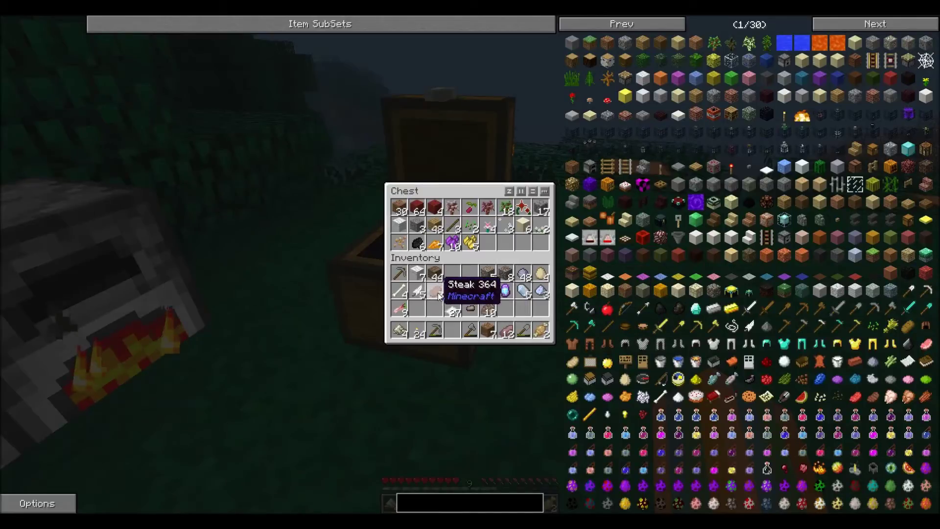
- Check the furnace's smelting and take the sticks out of the chest
key("Escape")
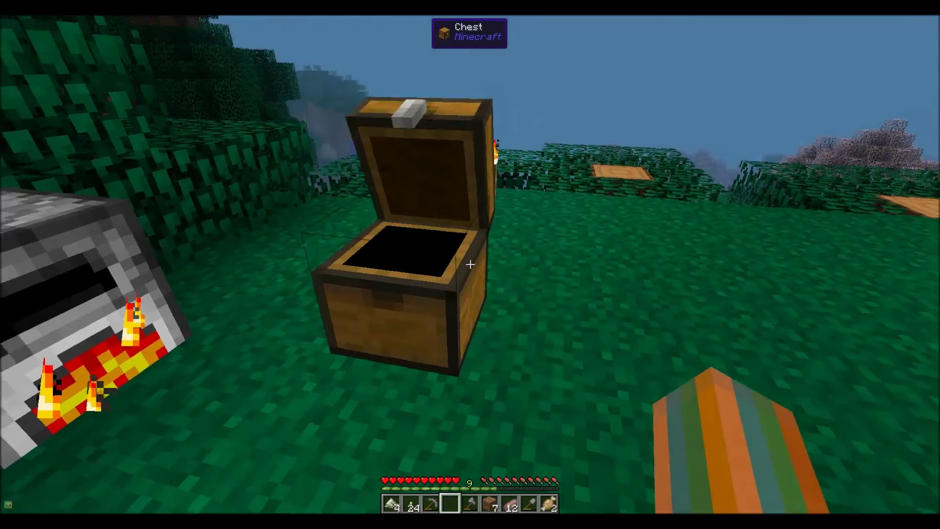
right_click(471, 264)
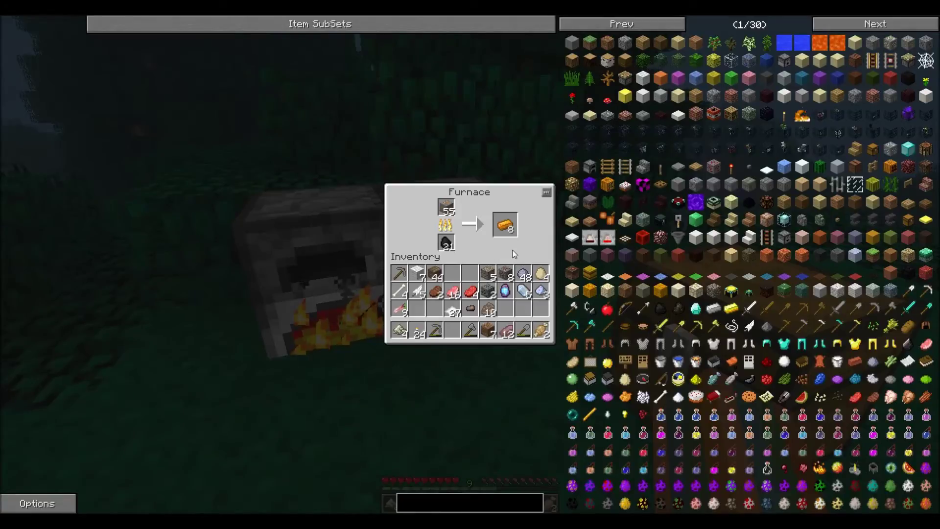
key("Escape")
right_click(470, 265)
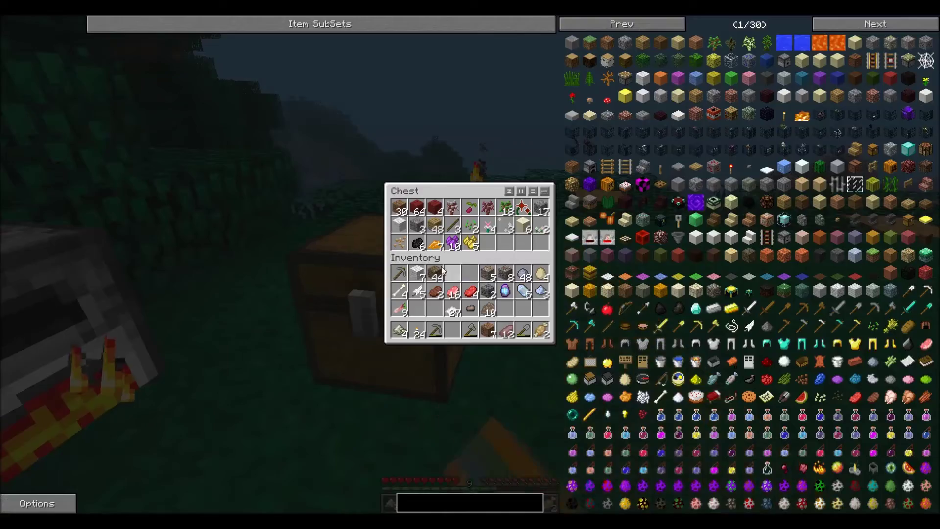
left_click(454, 243, "shift")
key("Escape")
- Craft a quartz sword from sticks and certus quartz and put it in the hotbar
right_click(470, 265)
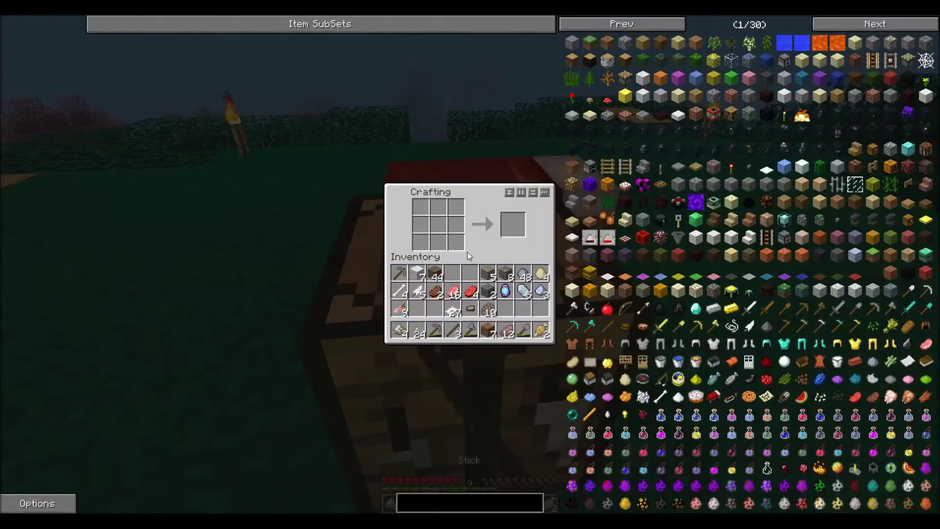
left_click(453, 330, "shift")
left_click(419, 242)
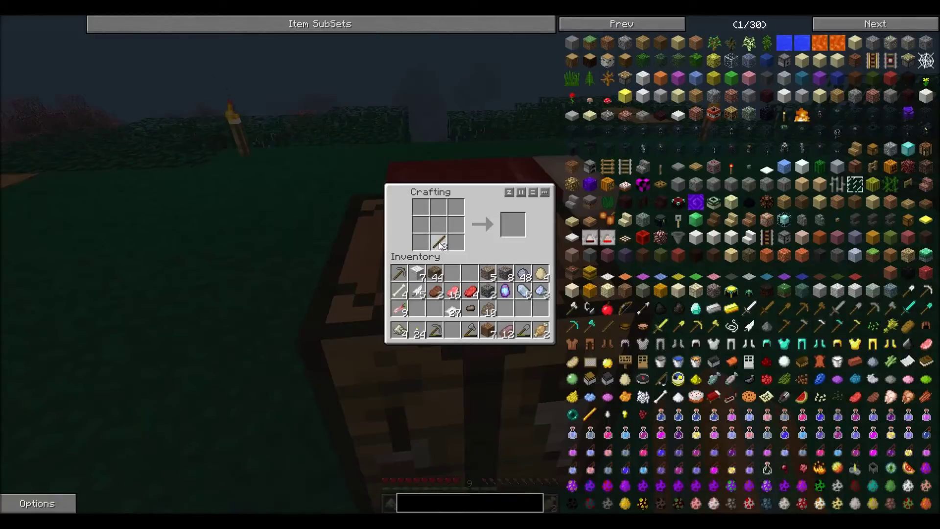
left_click(523, 293)
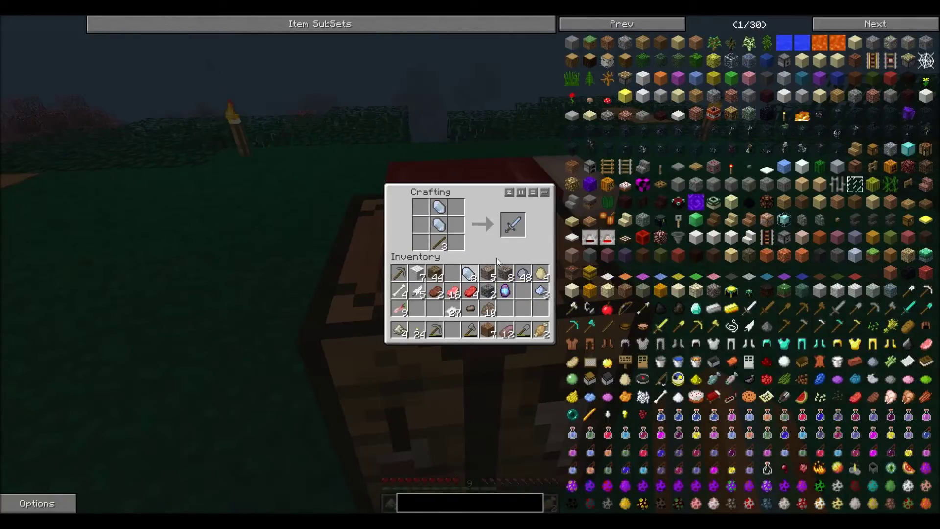
left_click(513, 225)
left_click(453, 330)
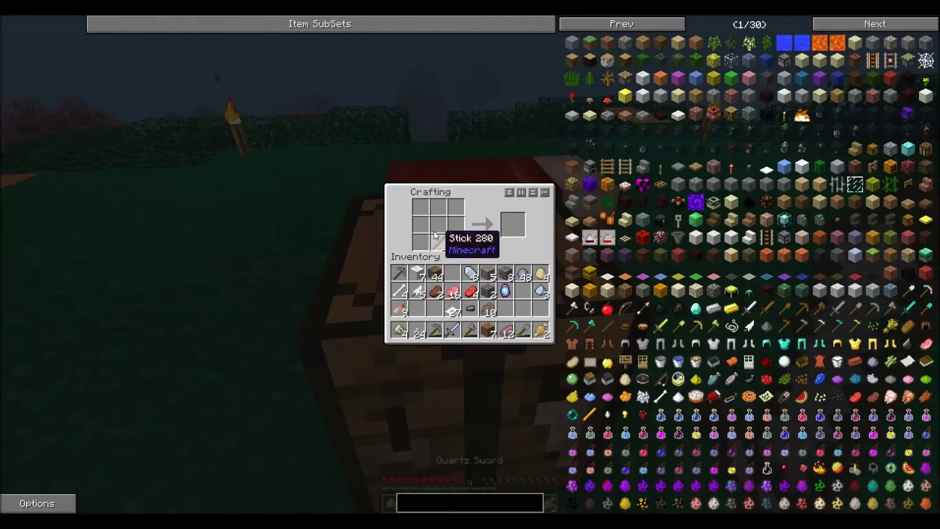
- Craft a quartz pickaxe with more certus quartz and close the crafting table
left_click(471, 275)
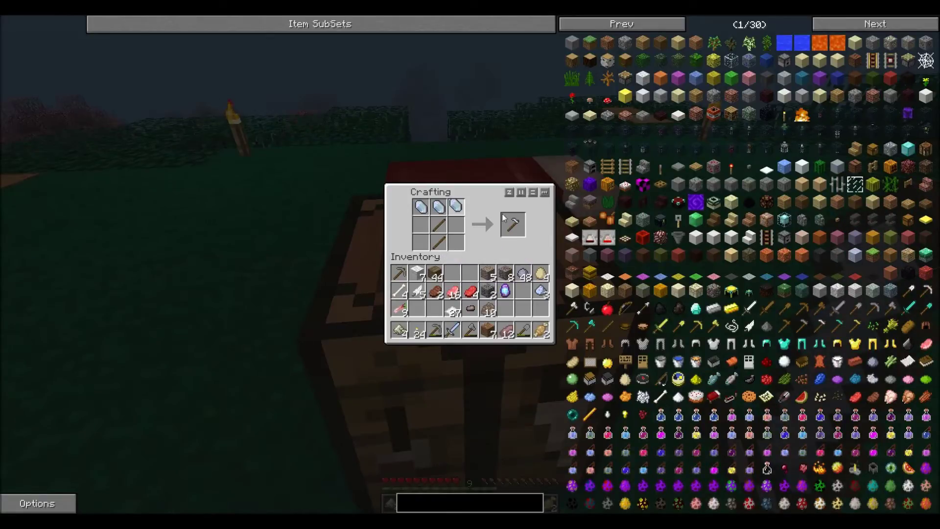
left_click(513, 224)
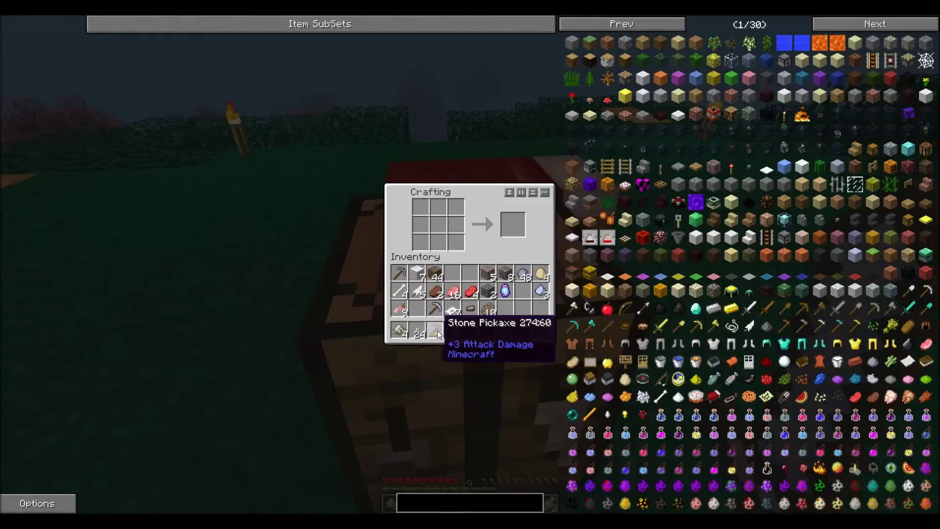
key("Escape")
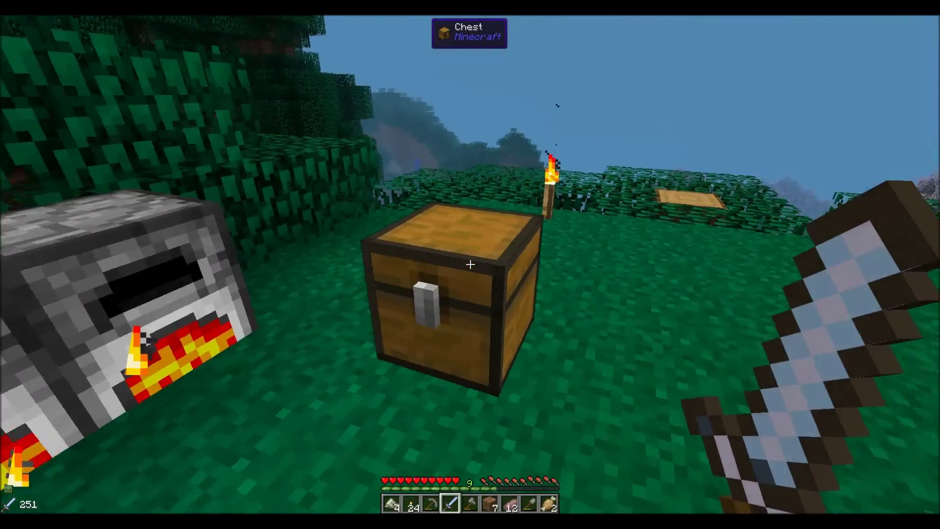
key("e")
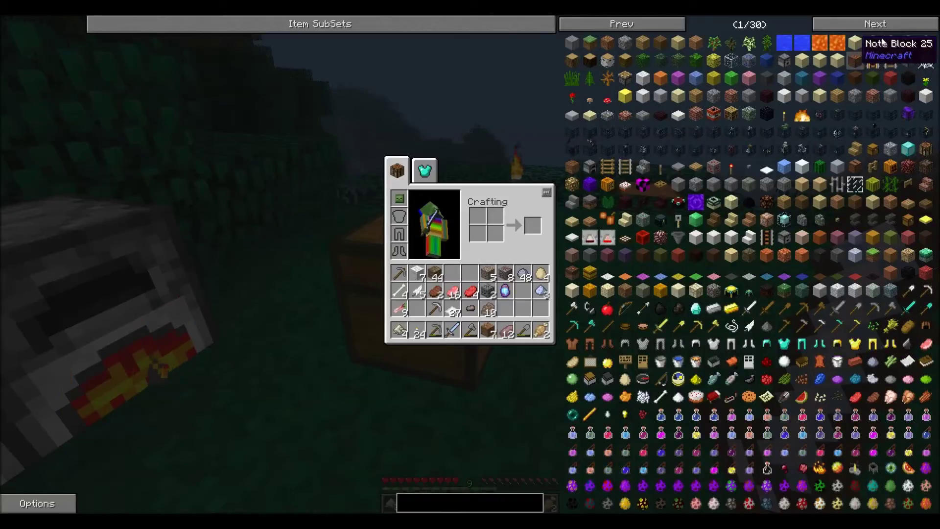
- Advance the NEI item list to page 2 of 30
left_click(859, 24)
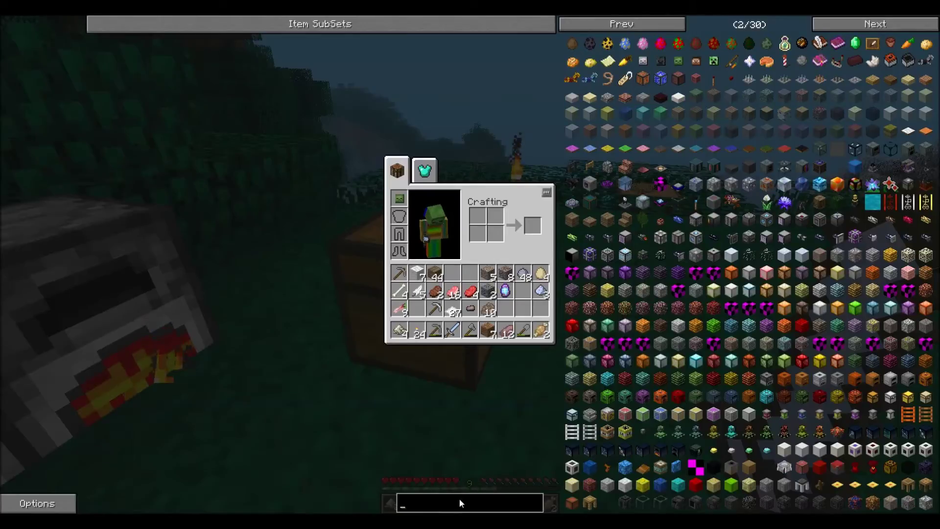
type("thermal")
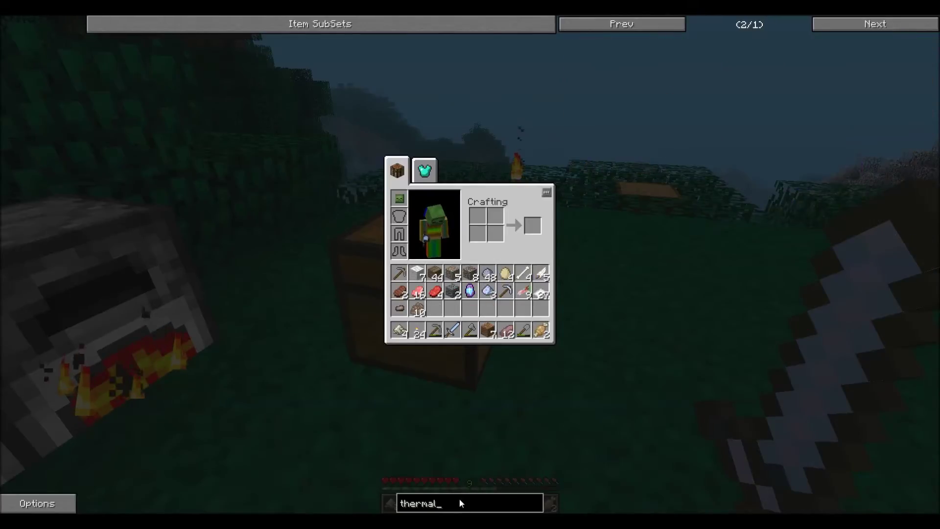
- Show the 'thermal' search results and view Thermal Expansion recipes like the Redstone Furnace
left_click(621, 24)
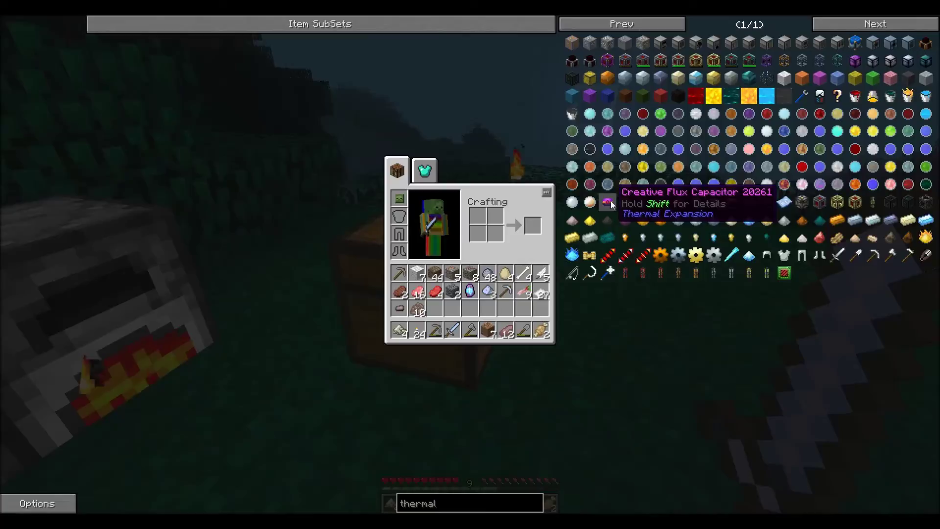
left_click(625, 202)
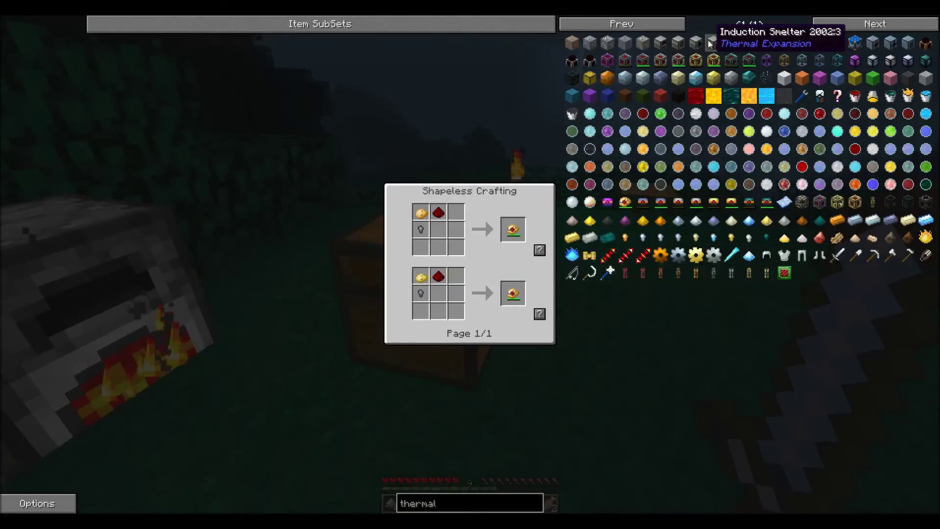
left_click(663, 42)
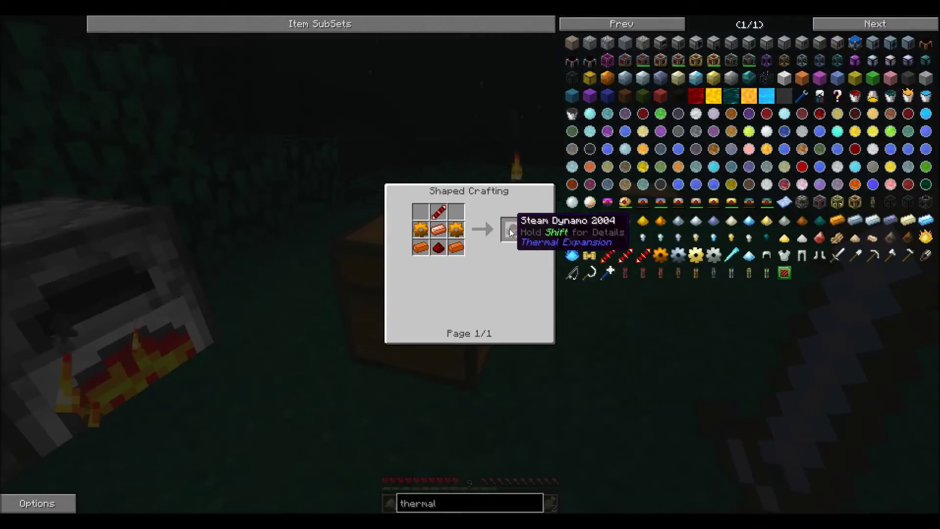
- Inspect the Steam Dynamo's details and its silver-ingot coil recipe, then return to the world
key("shift")
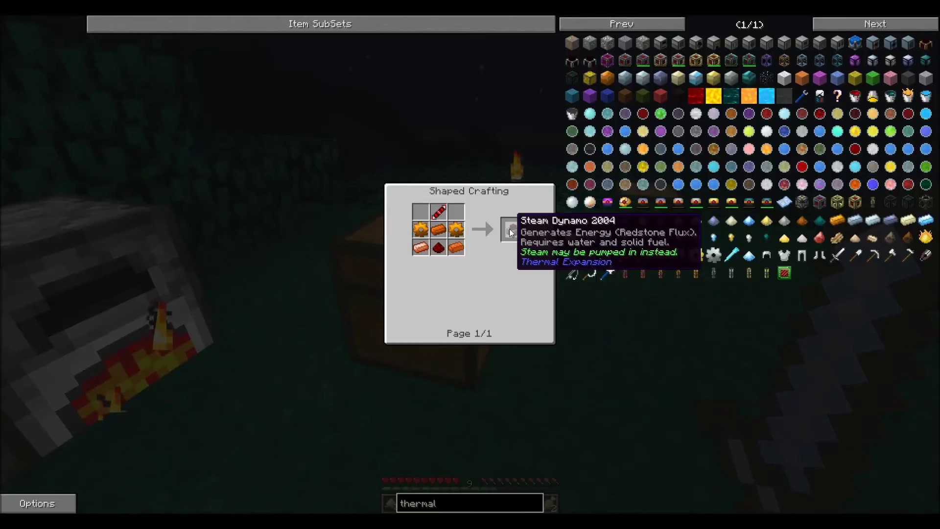
key("shift")
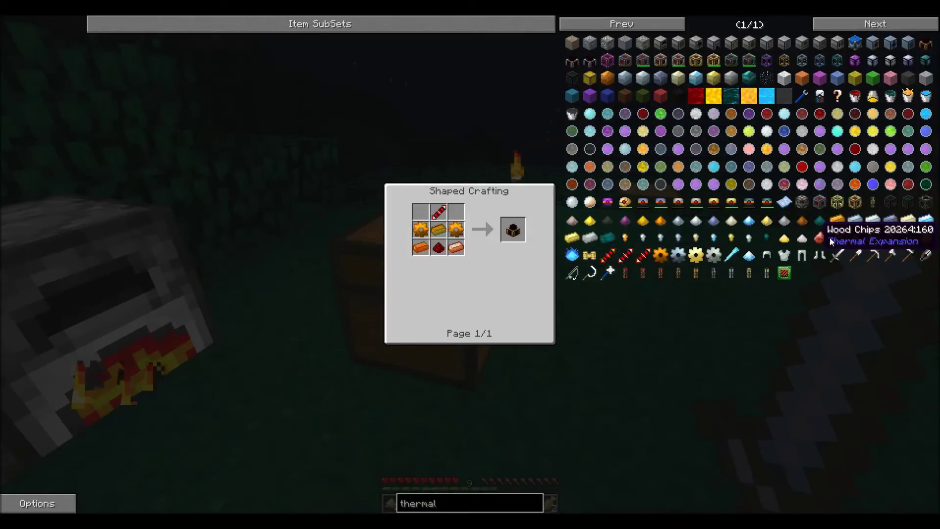
key("shift")
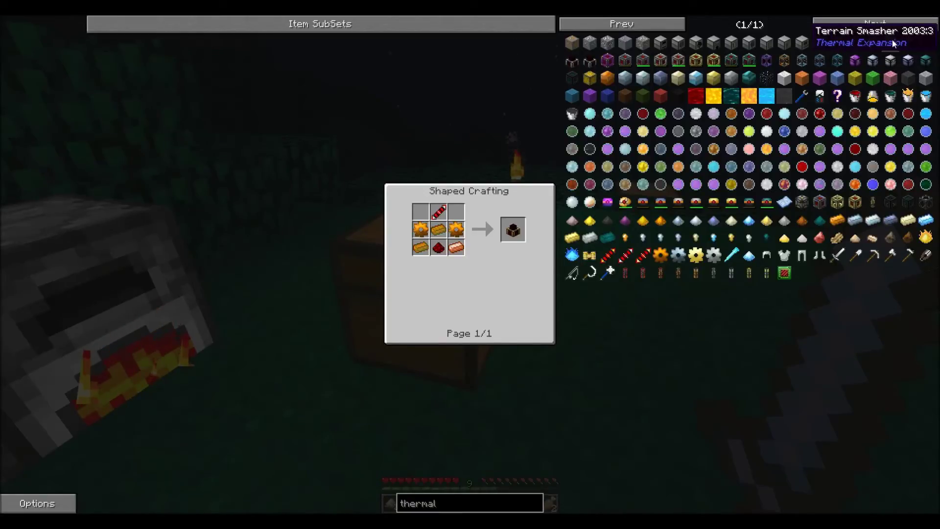
left_click(443, 223)
left_click(443, 227)
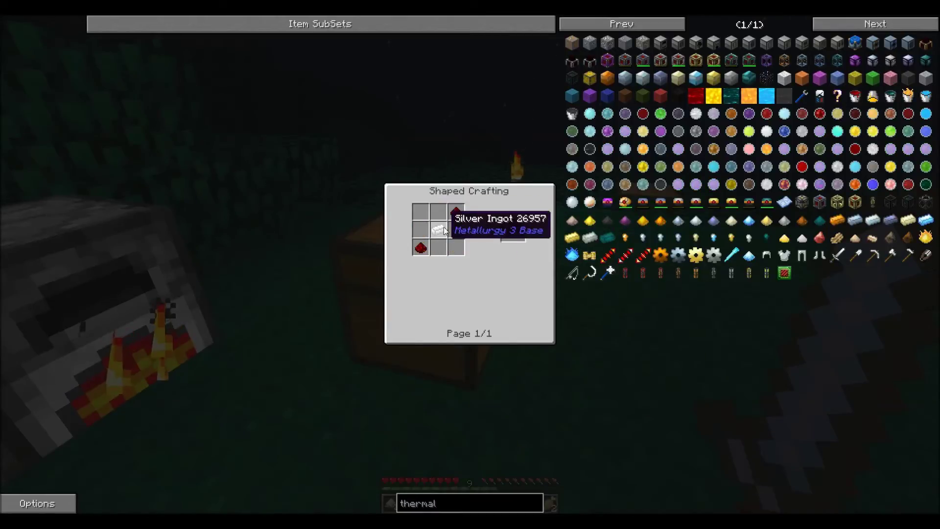
key("Escape")
key("Escape")
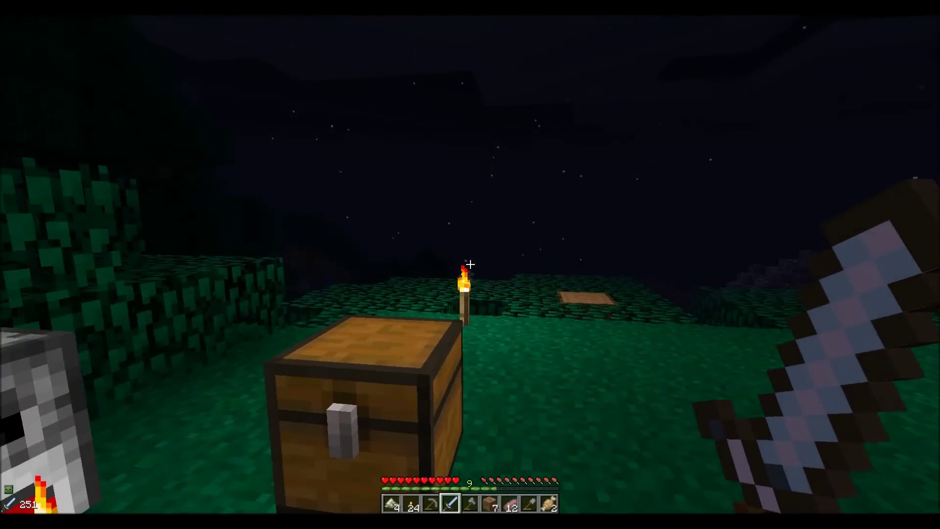
- Take the Deep Iron Ingots from the furnace and load eight Tin Gravel Ore
right_click(470, 264)
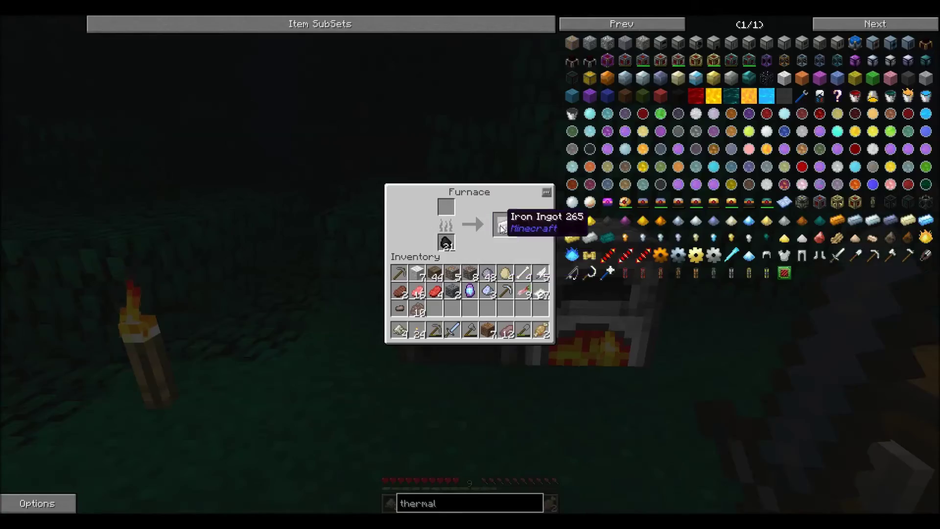
left_click(504, 225, "shift")
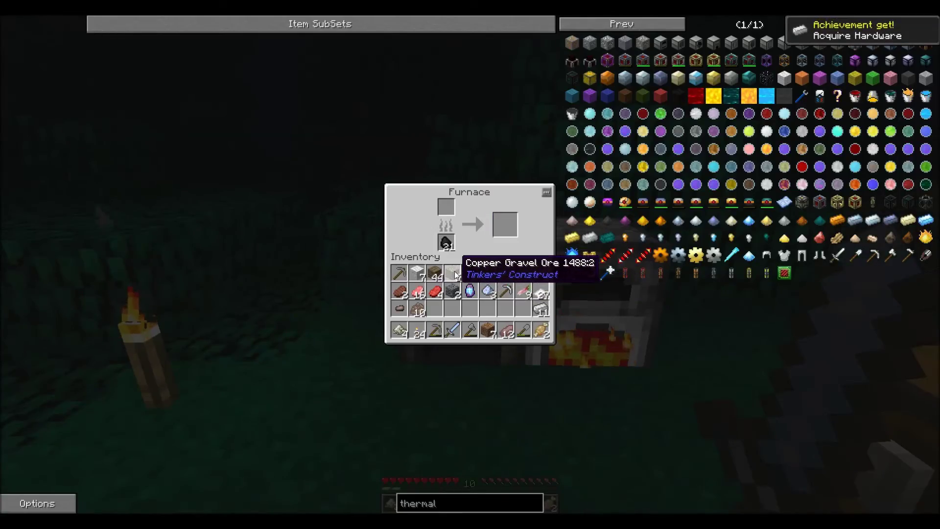
left_click(450, 294, "shift")
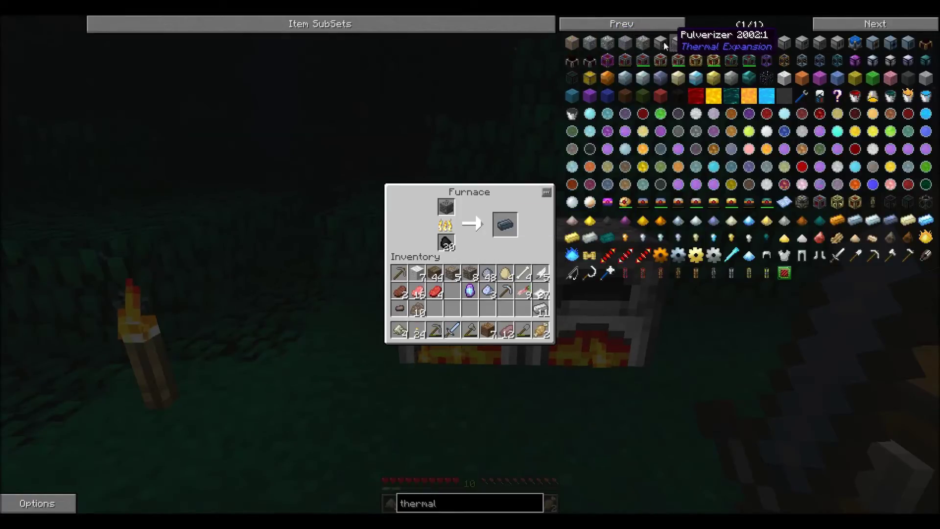
left_click(507, 224, "shift")
left_click(470, 273, "shift")
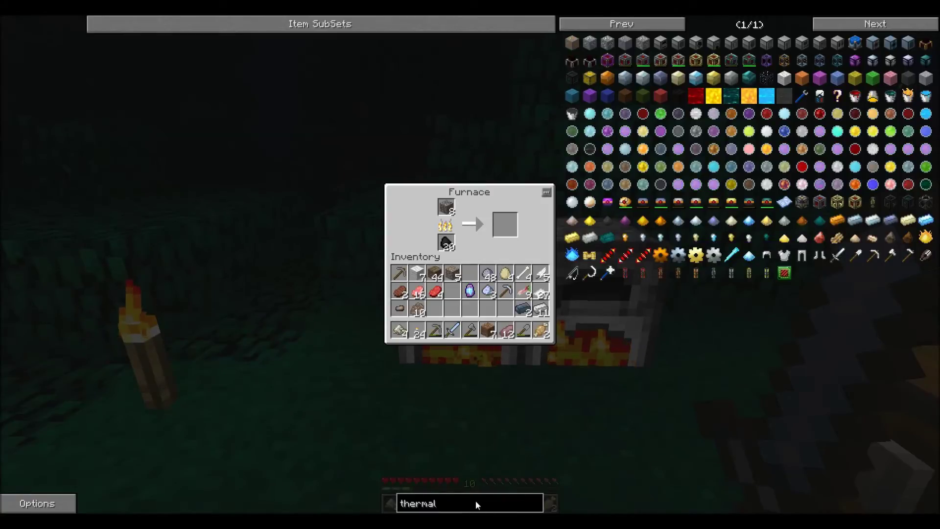
- Search NEI for 'genera' and view the Combustion and Stirling Generator recipes
key("BackSpace")
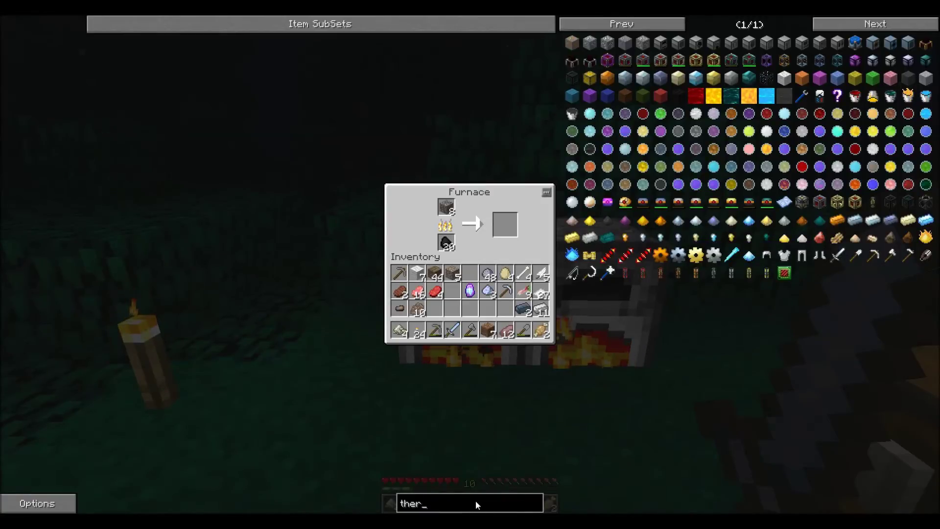
key("BackSpace")
key("BackSpace")
key("BackSpace")
type("gene")
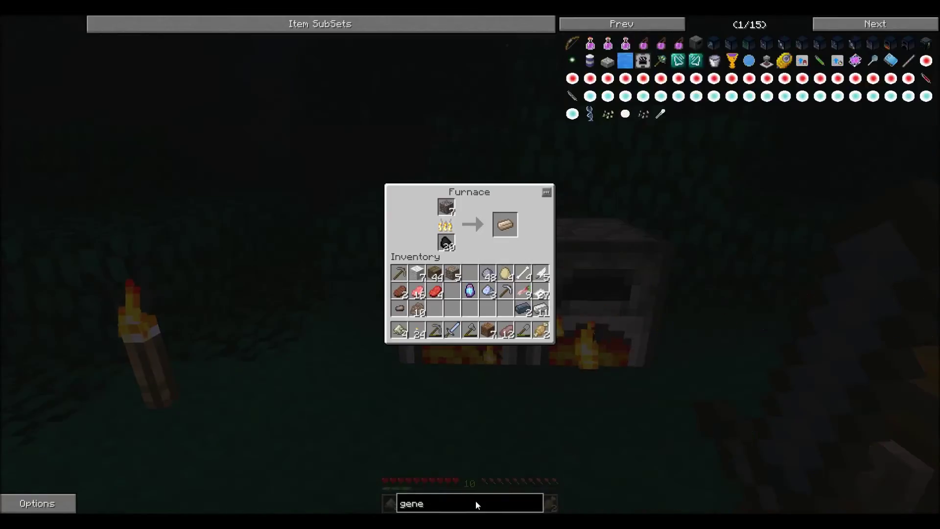
type("r")
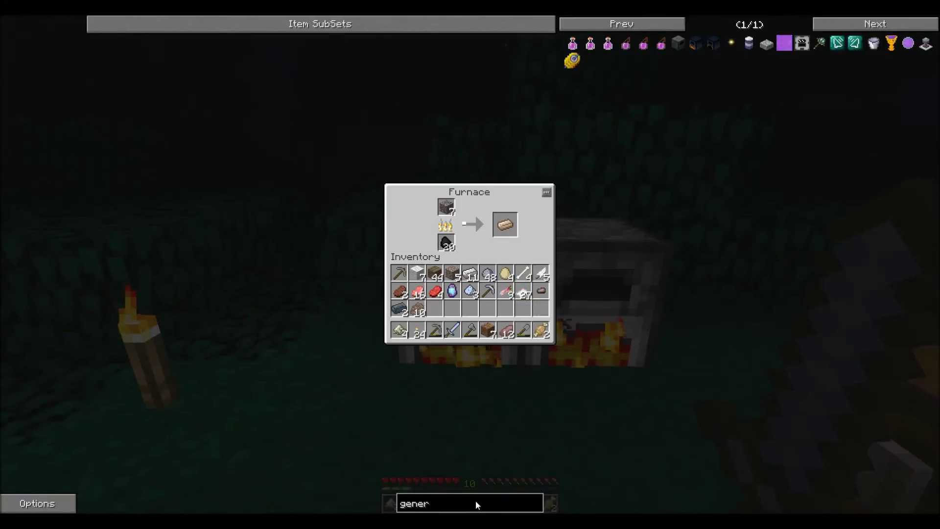
type("a")
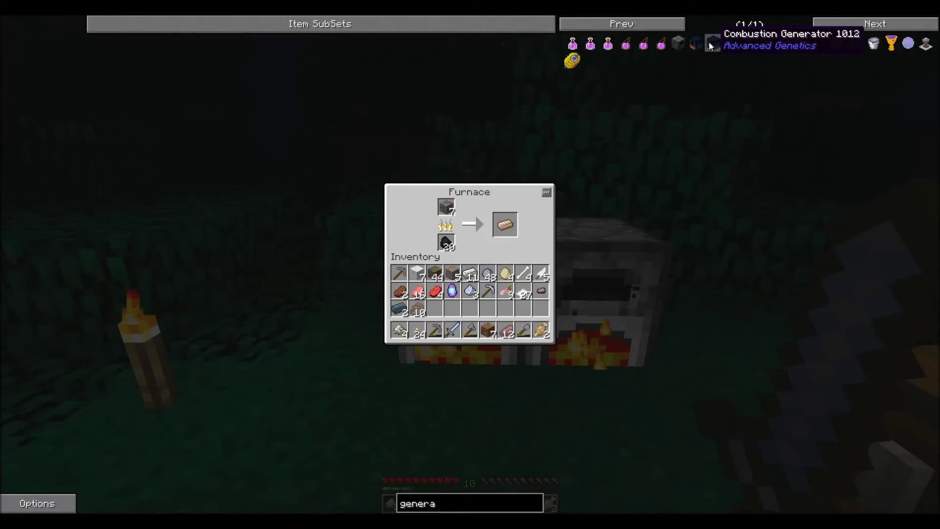
left_click(679, 40)
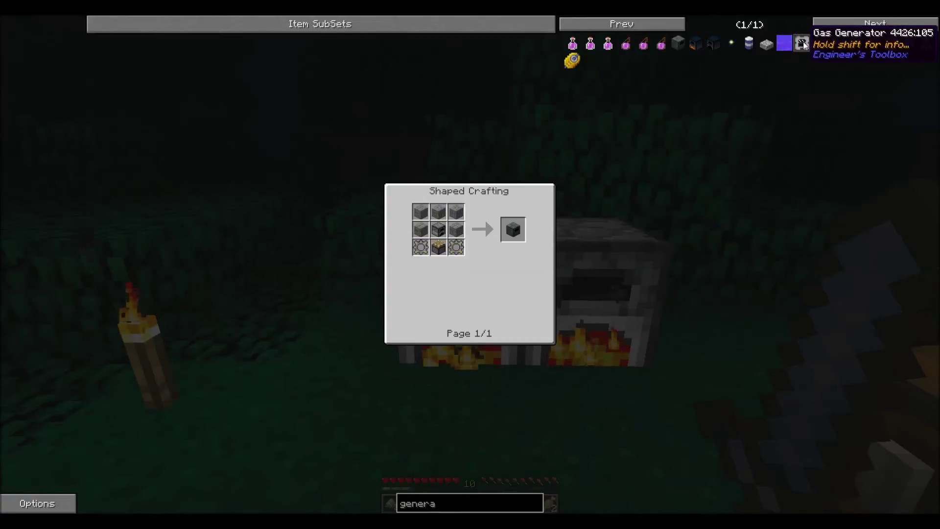
key("shift")
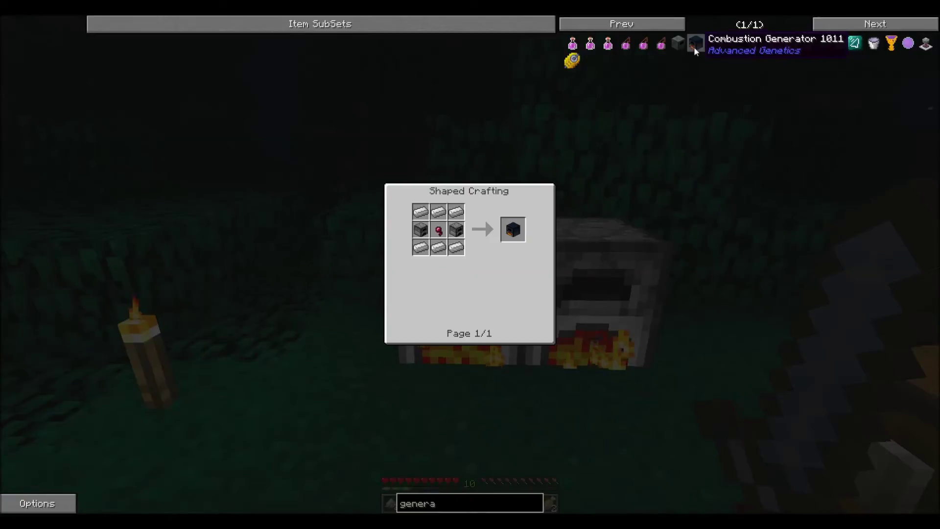
key("Escape")
- Take the smelted tin and iron ingots out of both furnaces
key("Escape")
right_click(470, 264)
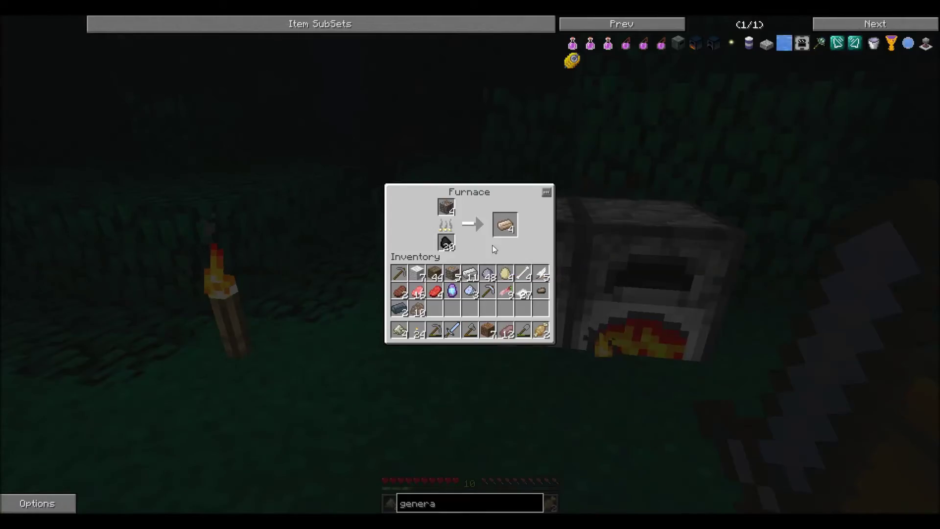
key("Escape")
right_click(470, 265)
left_click(504, 224, "shift")
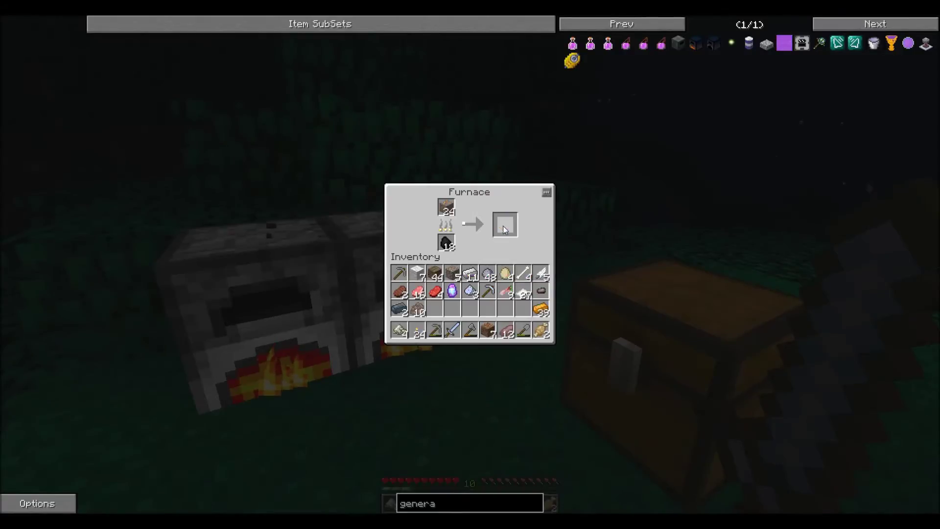
key("Escape")
key("e")
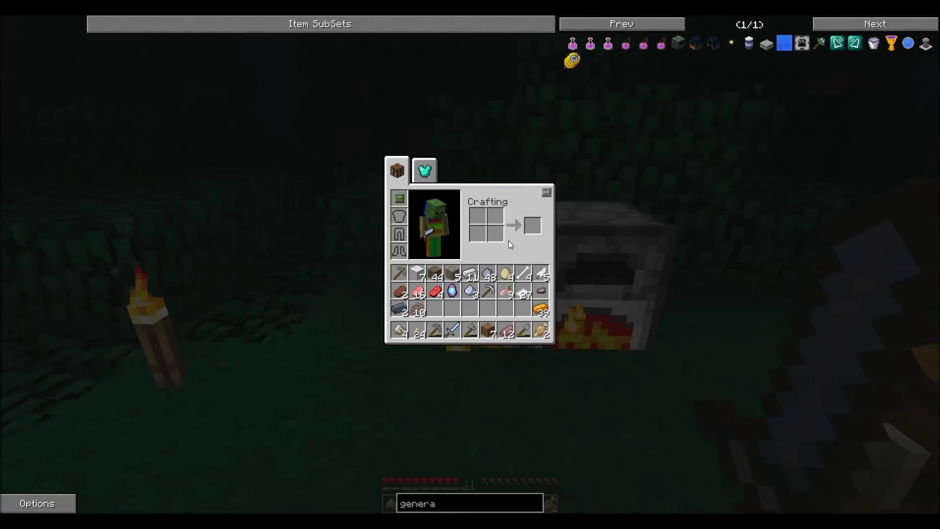
key("Escape")
right_click(508, 245)
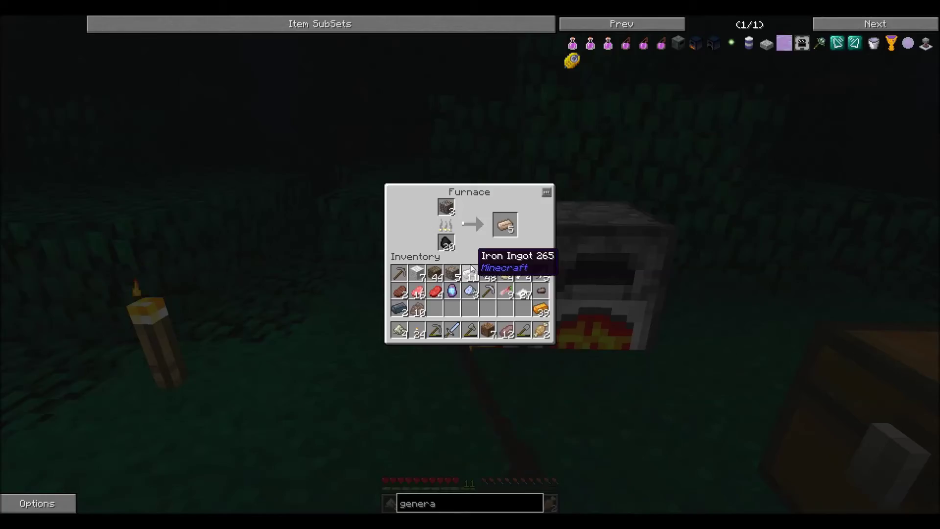
left_click(501, 223, "shift")
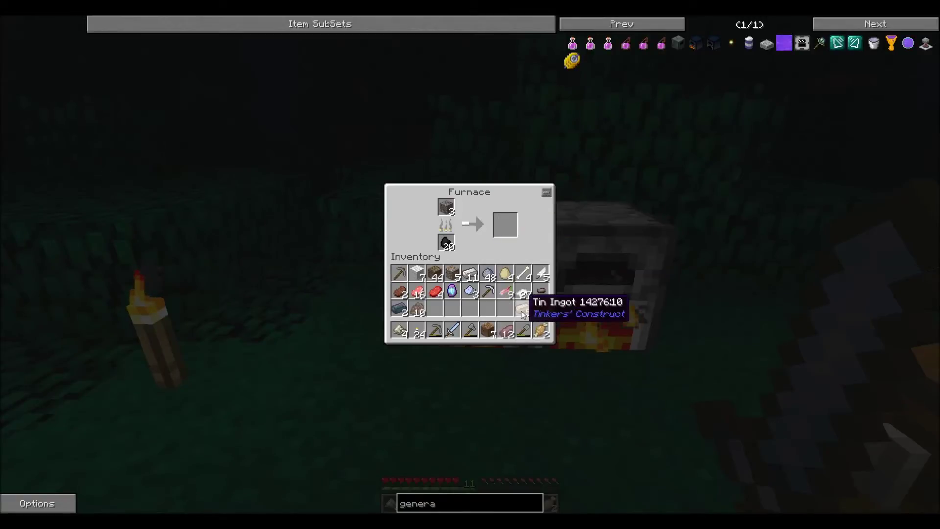
key("r")
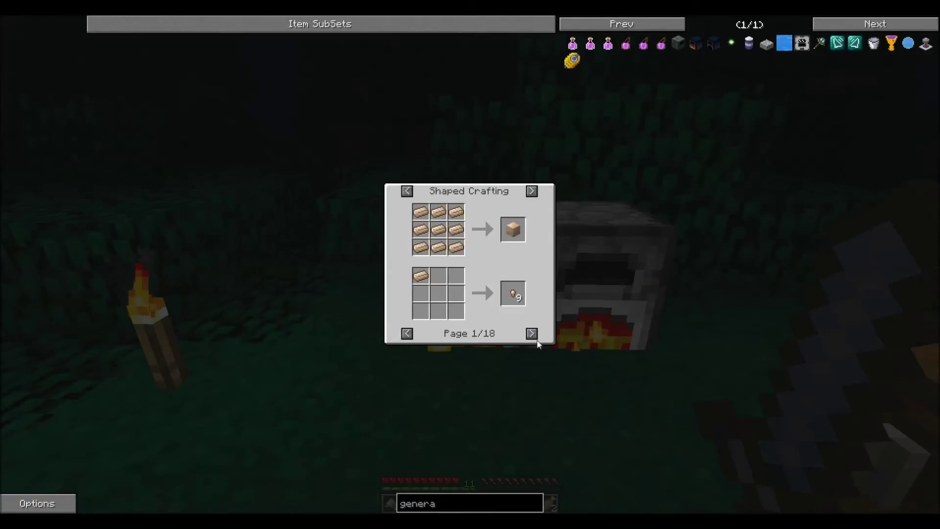
left_click(531, 335)
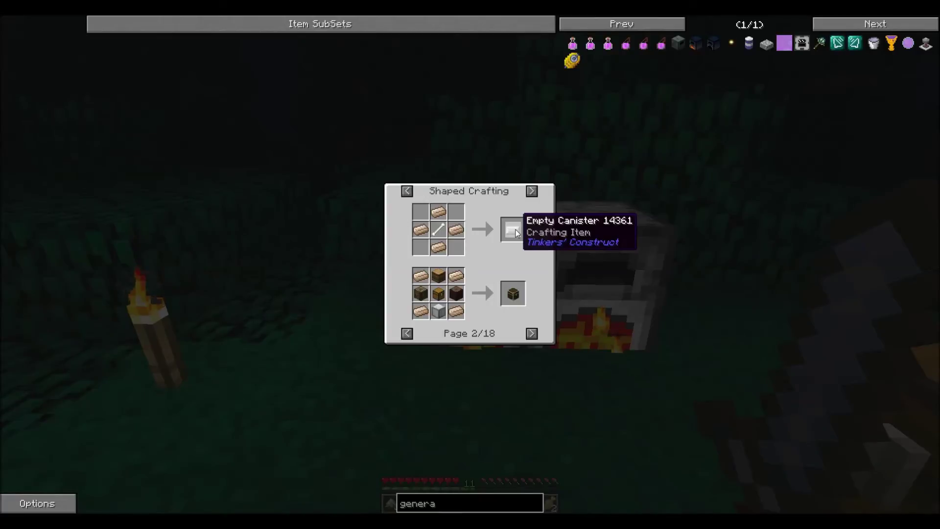
left_click(531, 335)
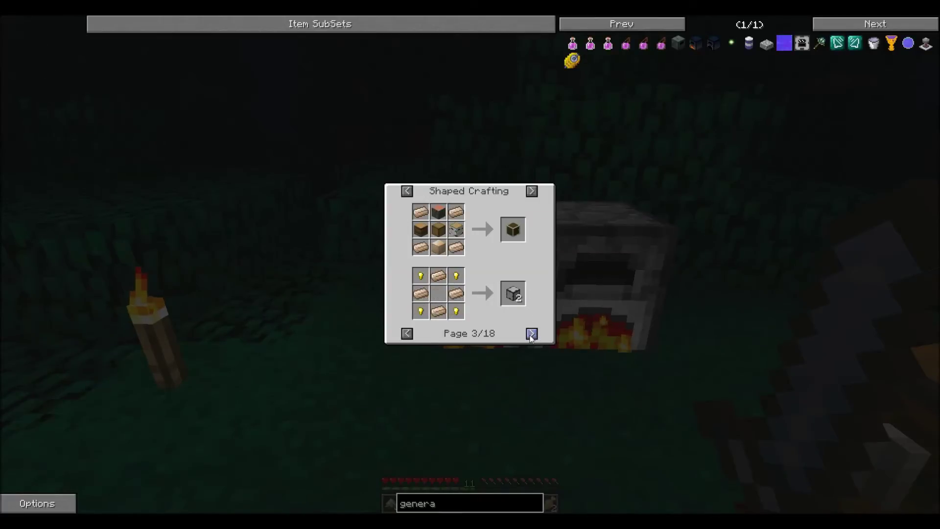
left_click(532, 334)
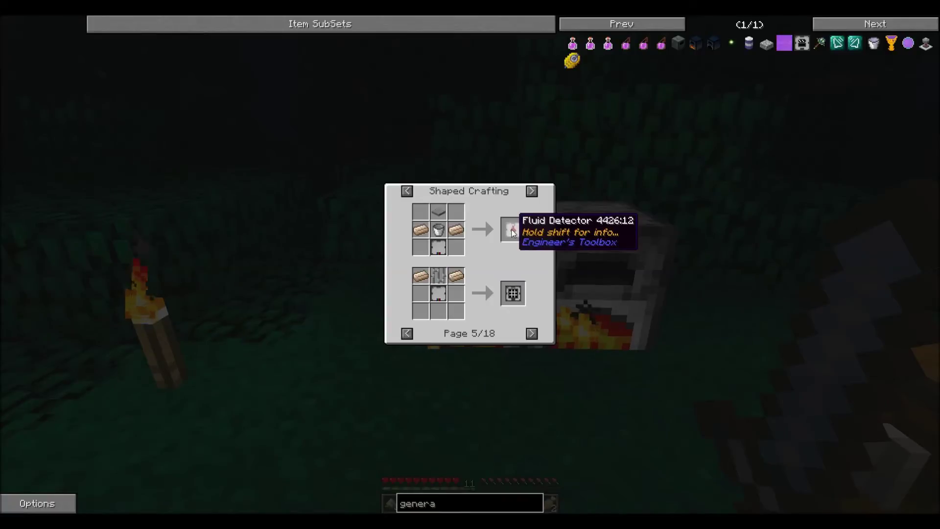
left_click(407, 334)
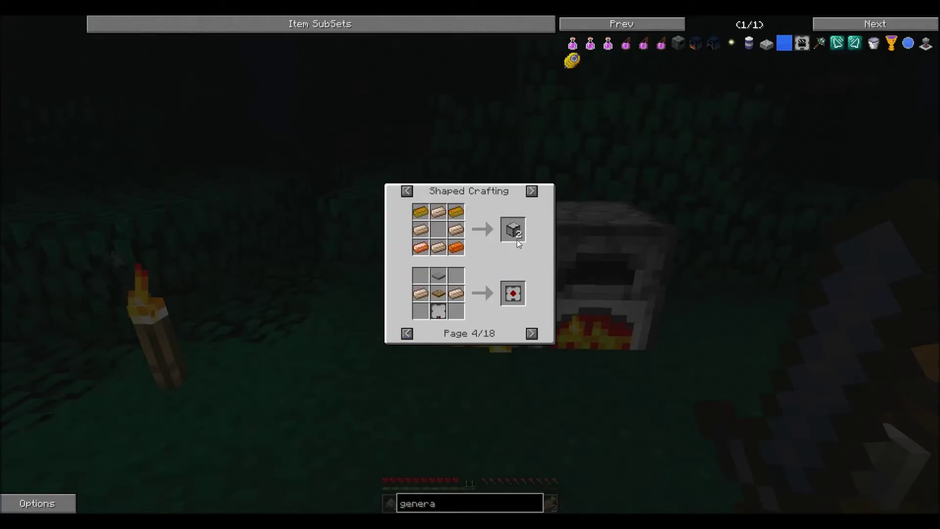
left_click(532, 334)
left_click(531, 335)
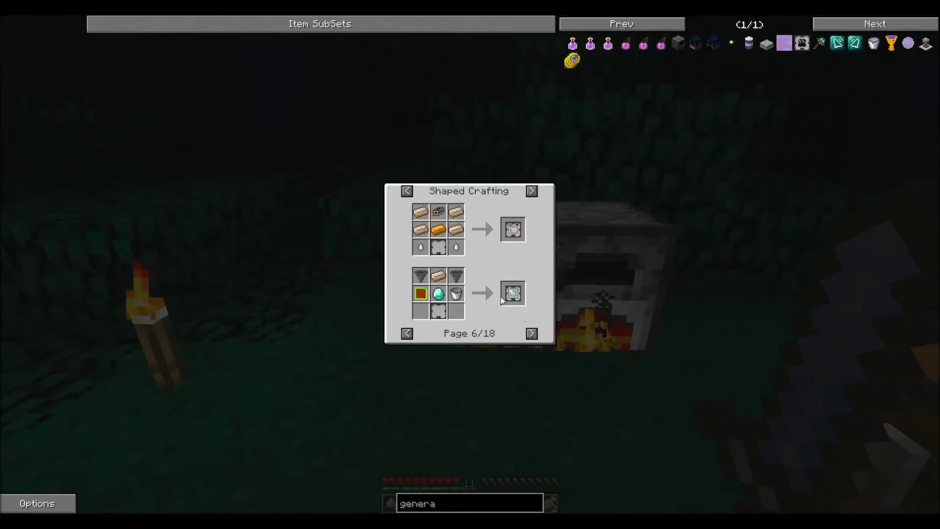
left_click(532, 334)
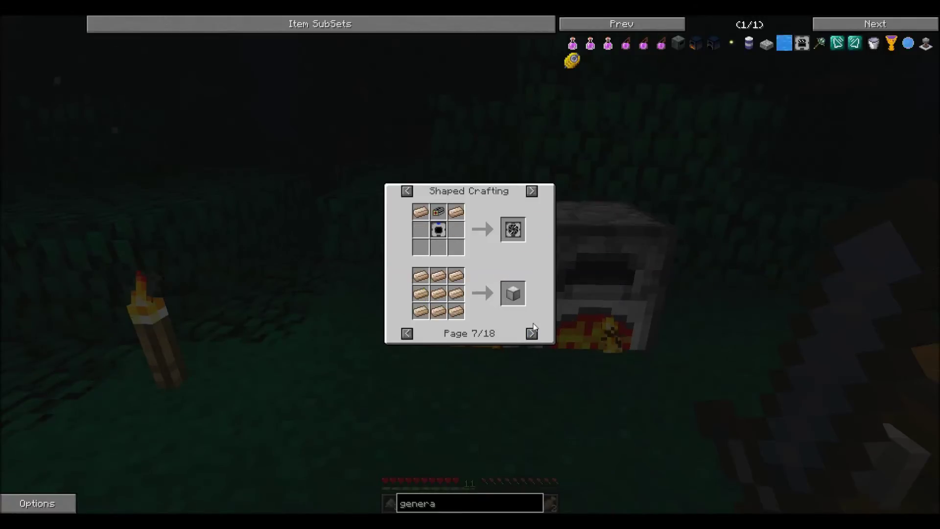
left_click(531, 332)
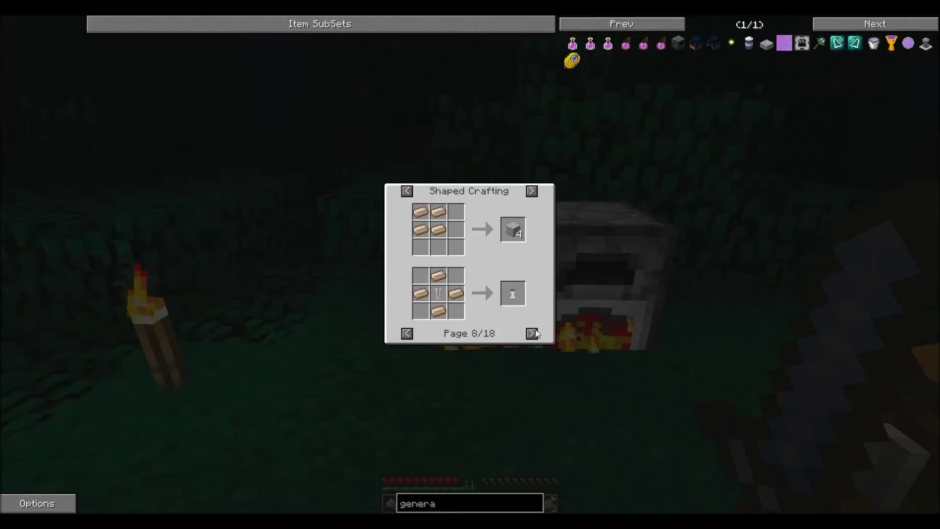
left_click(534, 335)
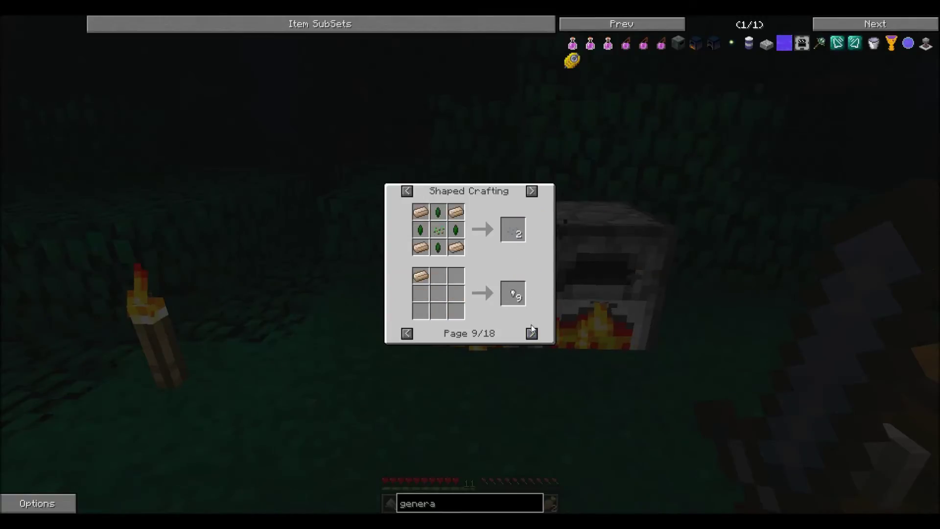
left_click(532, 331)
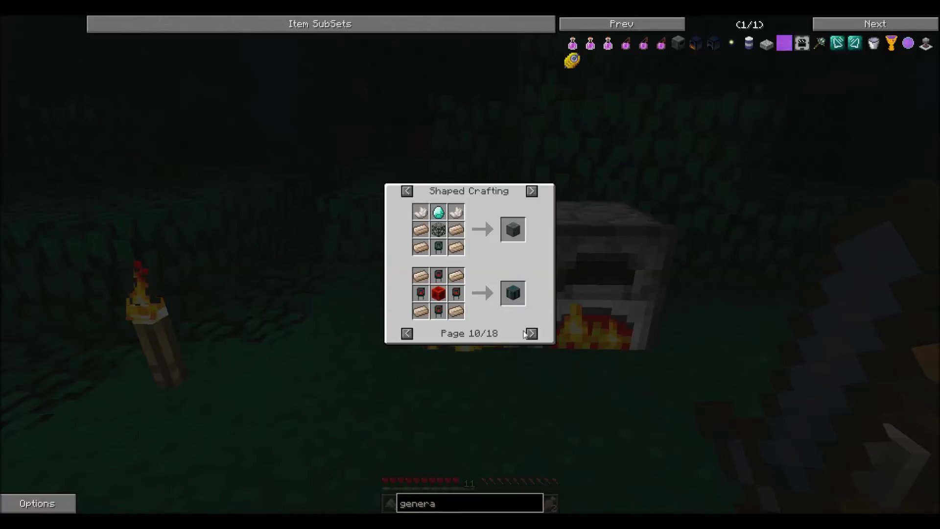
left_click(531, 334)
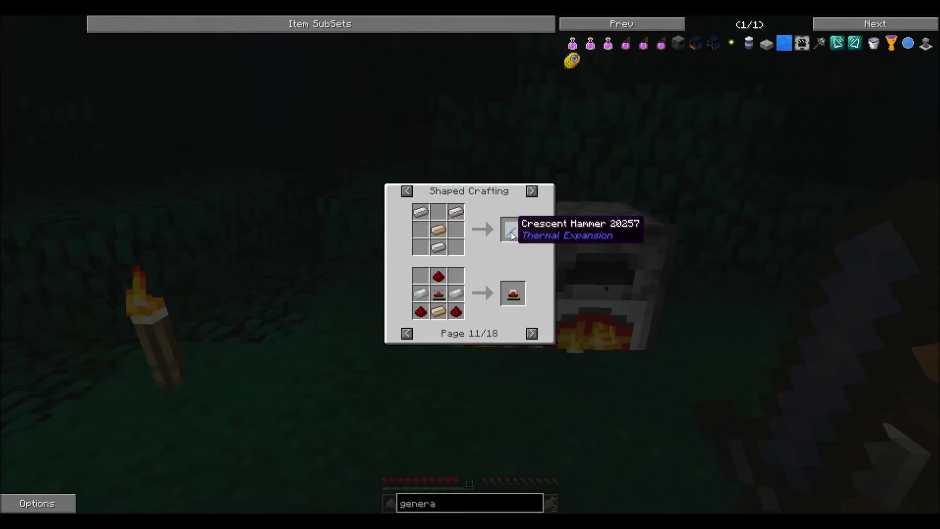
key("Escape")
key("Escape")
key("e")
key("Escape")
- Put raw porkchop in the furnace to cook and collect copper ingots from the right furnace
right_click(470, 265)
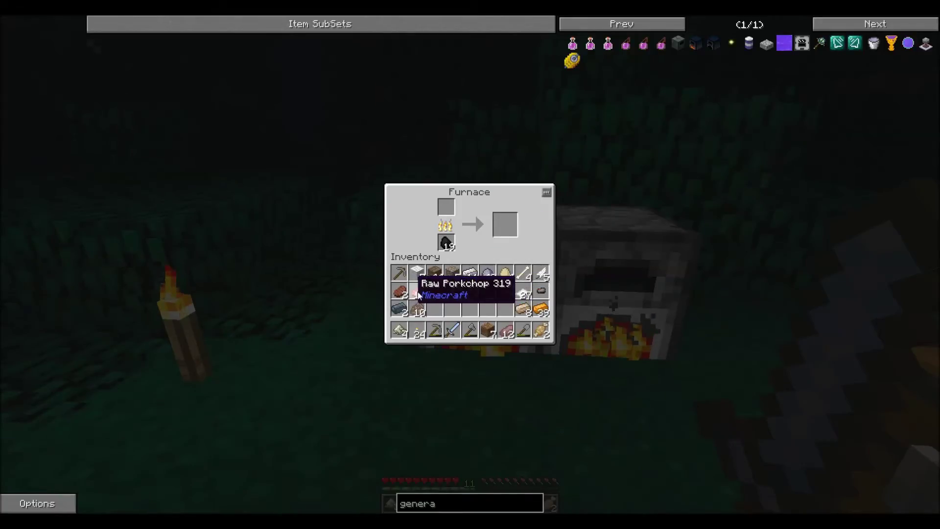
left_click(434, 292, "shift")
key("Escape")
right_click(470, 264)
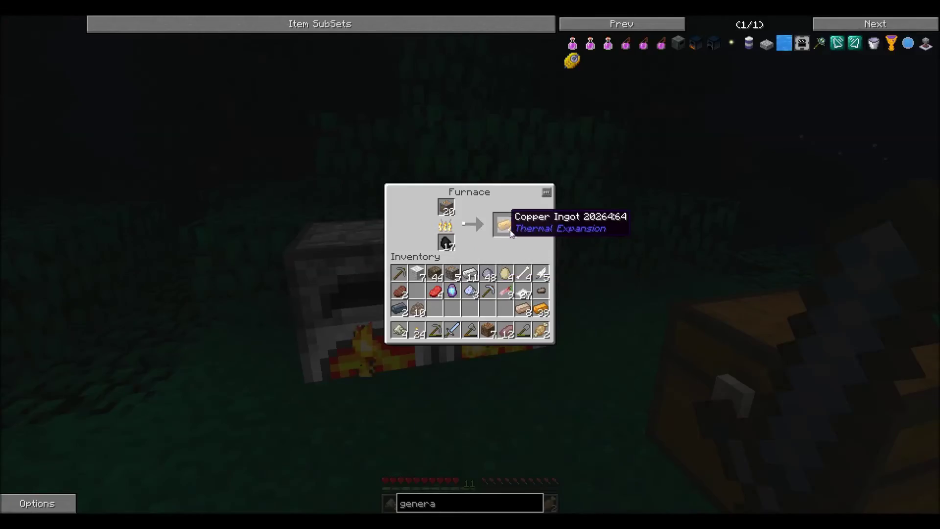
left_click(505, 218, "shift")
key("Escape")
- Check the Stirling Generator recipe at the chest and take out the stack of planks
right_click(470, 265)
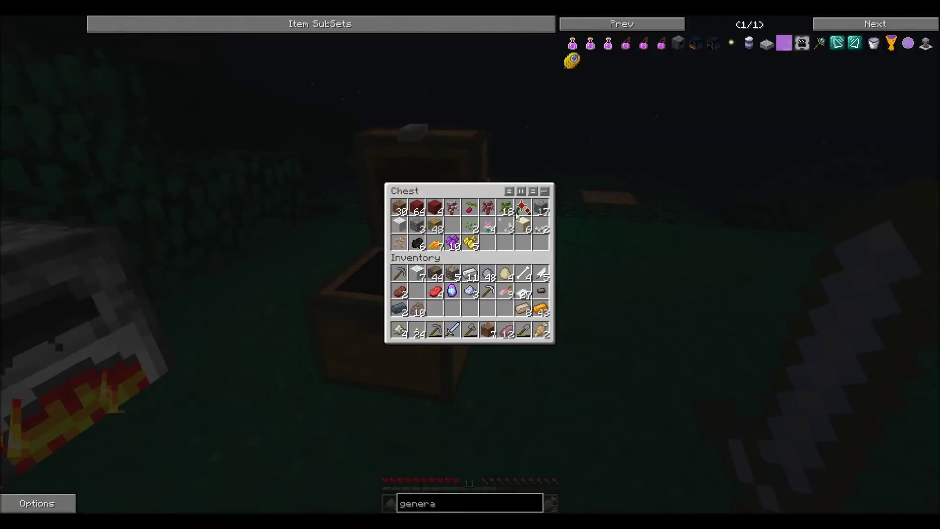
left_click(685, 38)
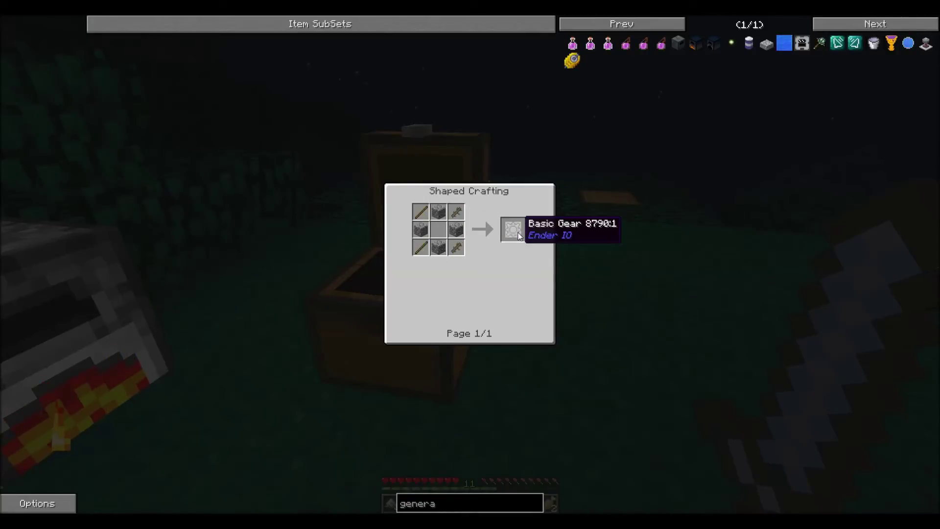
key("Escape")
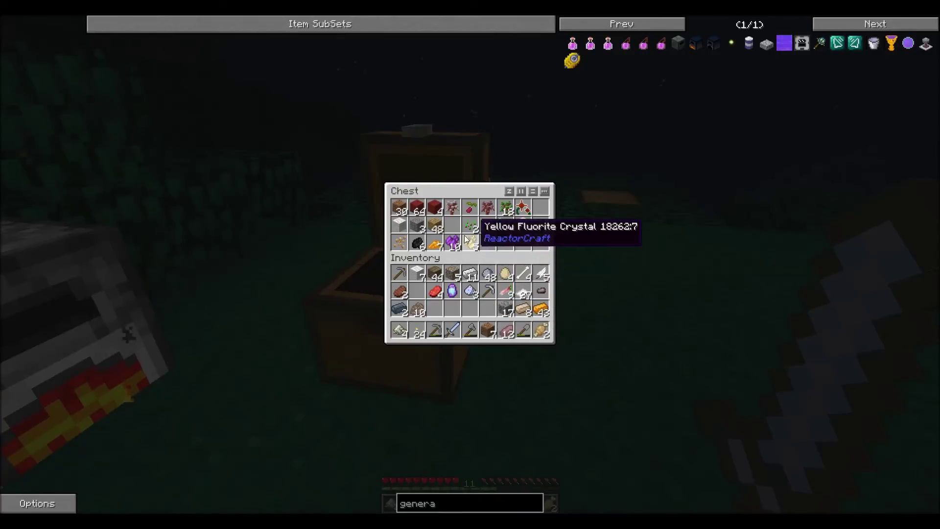
left_click(438, 228, "shift")
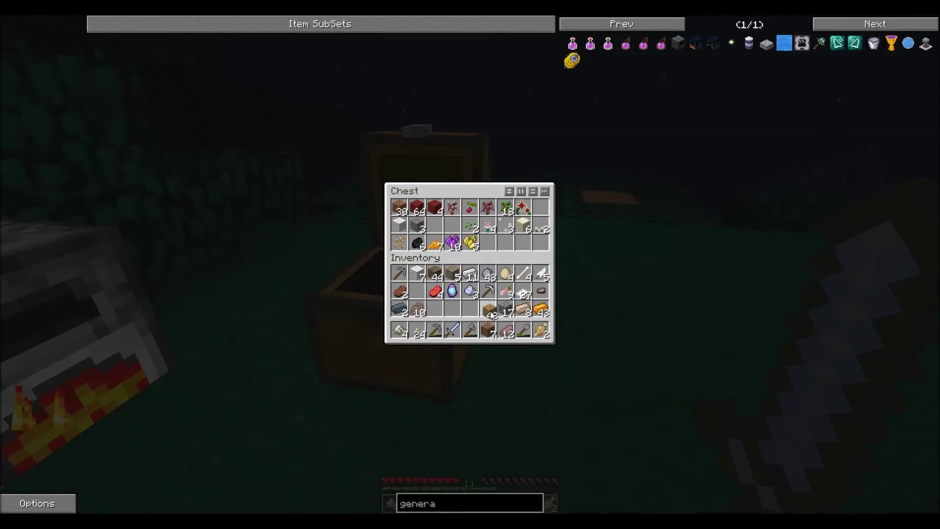
key("Escape")
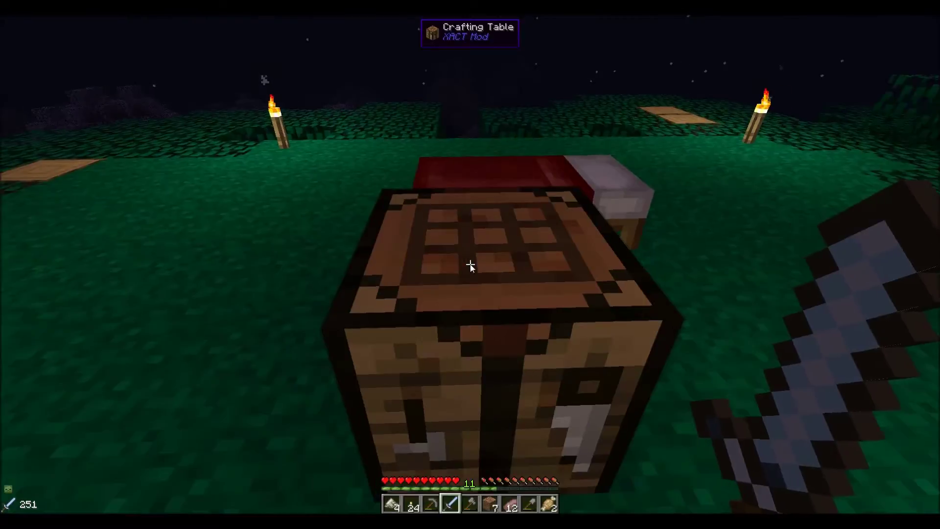
- Craft a Basic Gear from sticks and cobblestone, checking the Stirling Generator recipe
right_click(470, 266)
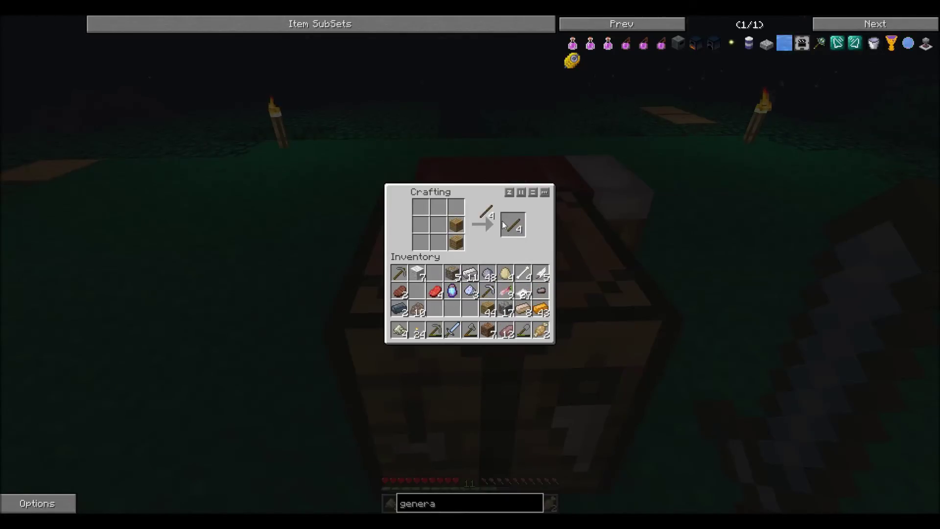
right_click(421, 208)
left_click(456, 207)
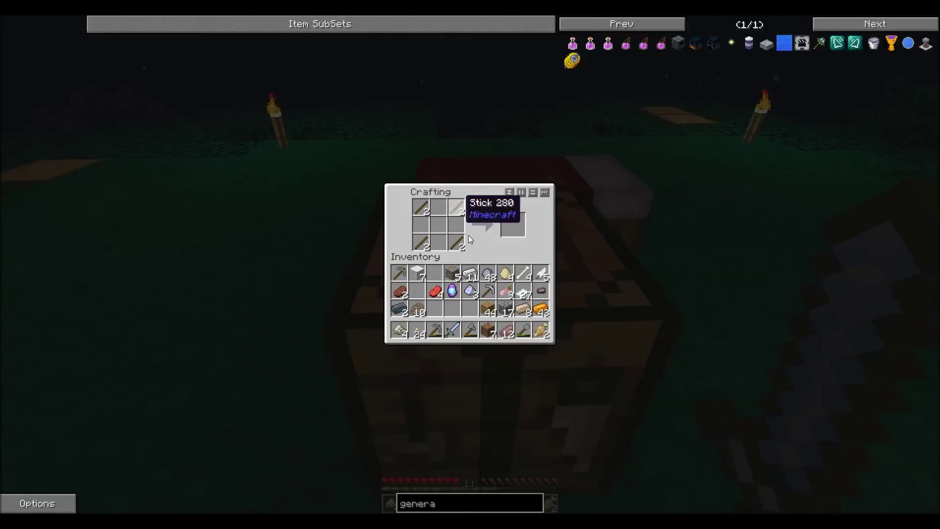
right_click(440, 208)
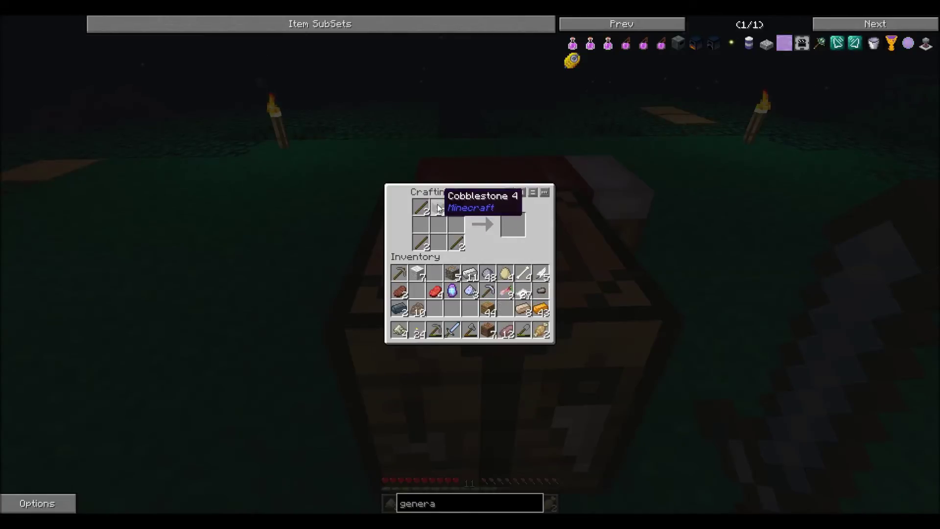
left_click(422, 226)
right_click(420, 227)
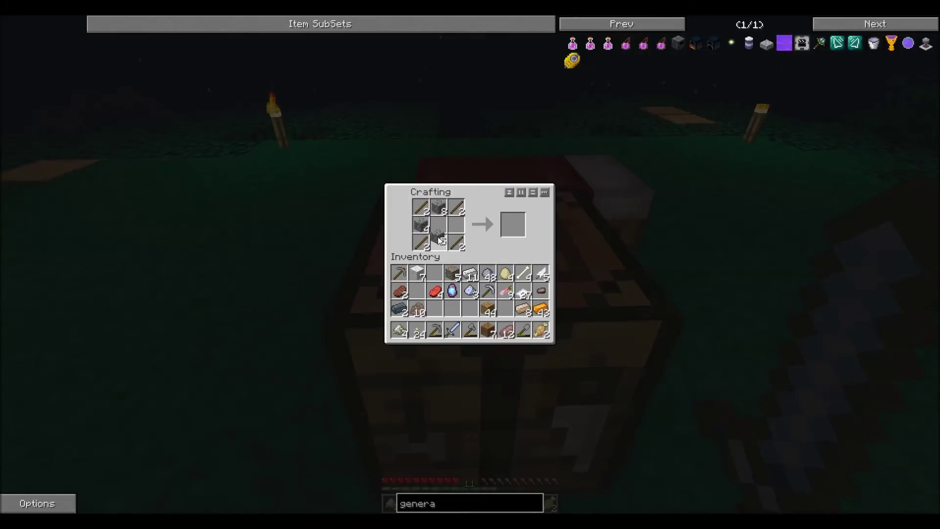
left_click(517, 223, "shift")
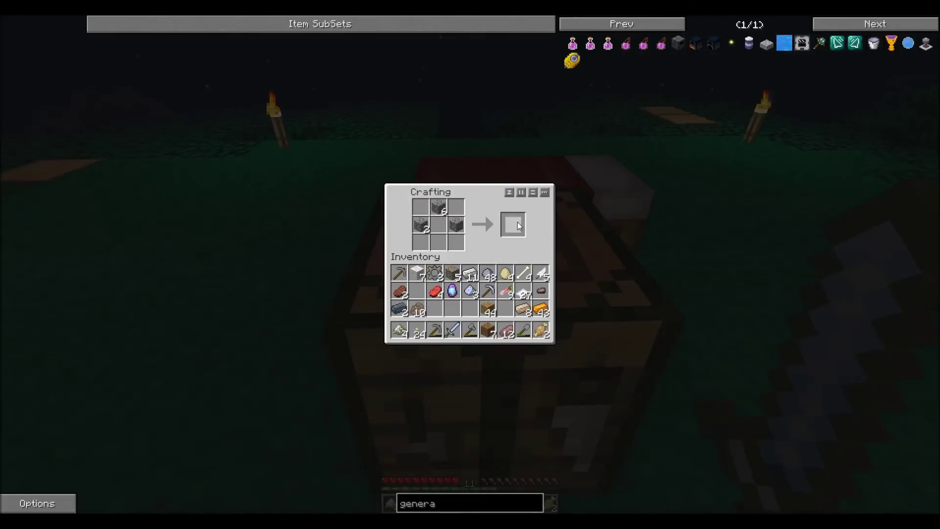
left_click(683, 47)
key("Escape")
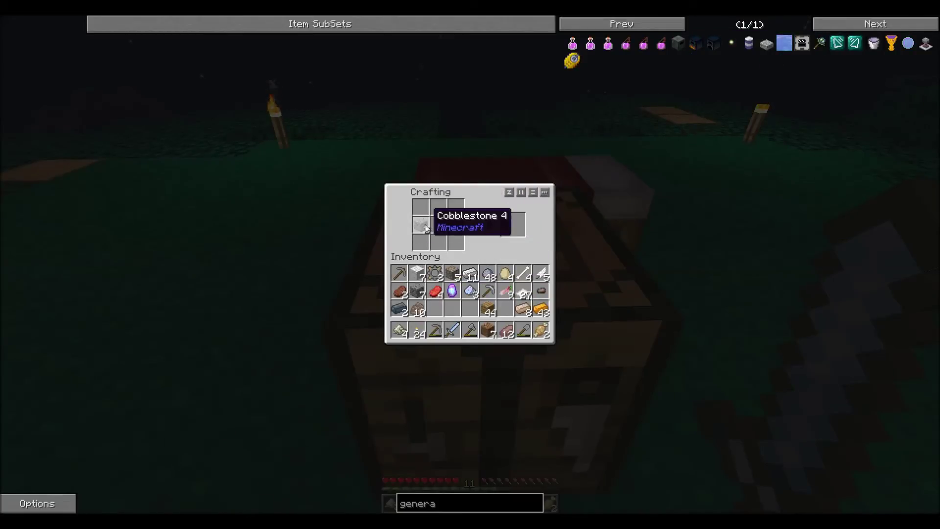
key("Escape")
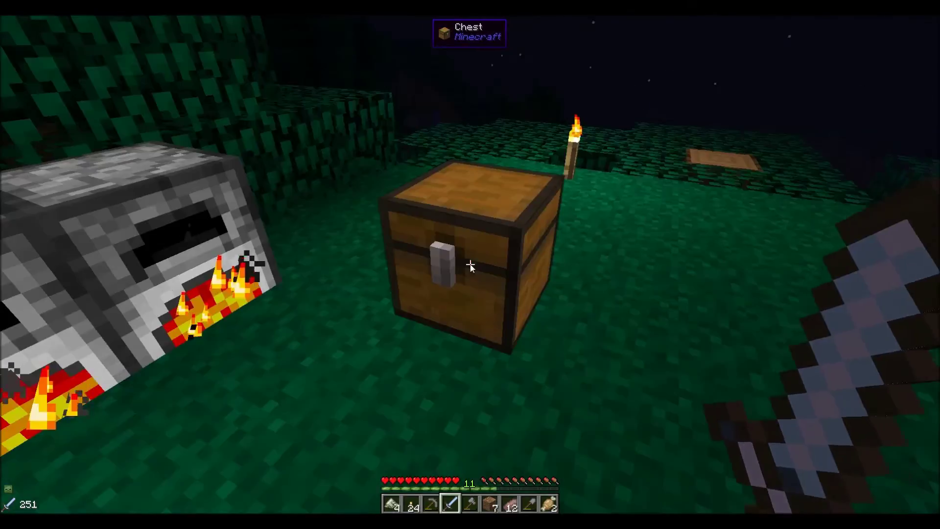
- Store the gear in the chest and check the furnace's smelting
right_click(471, 264)
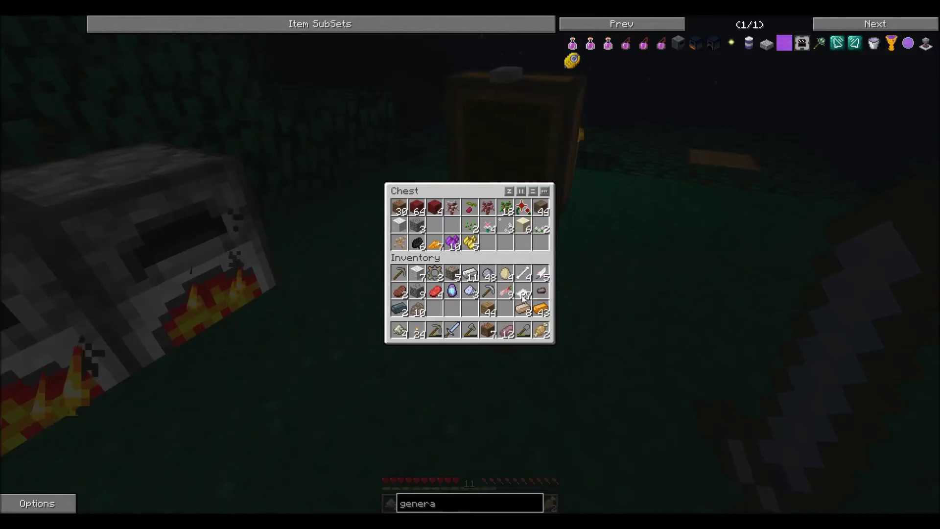
left_click(434, 273)
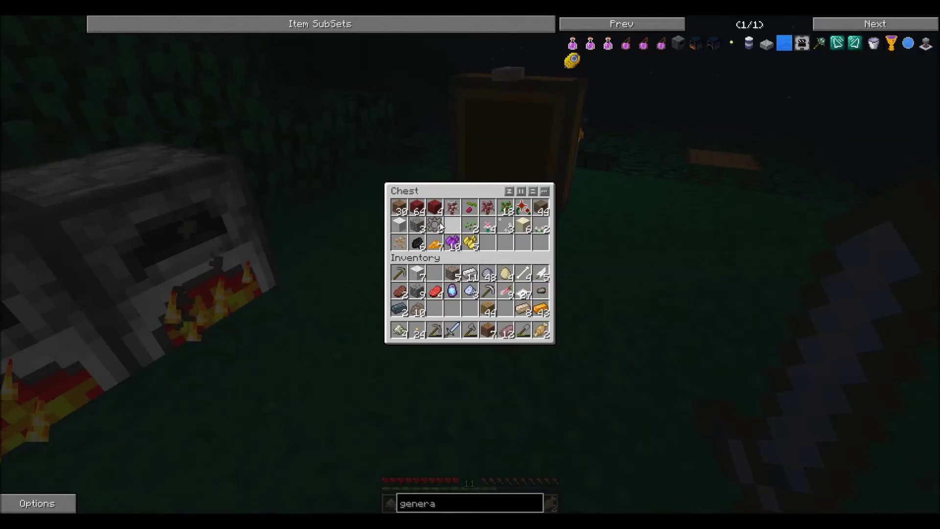
key("Escape")
right_click(470, 264)
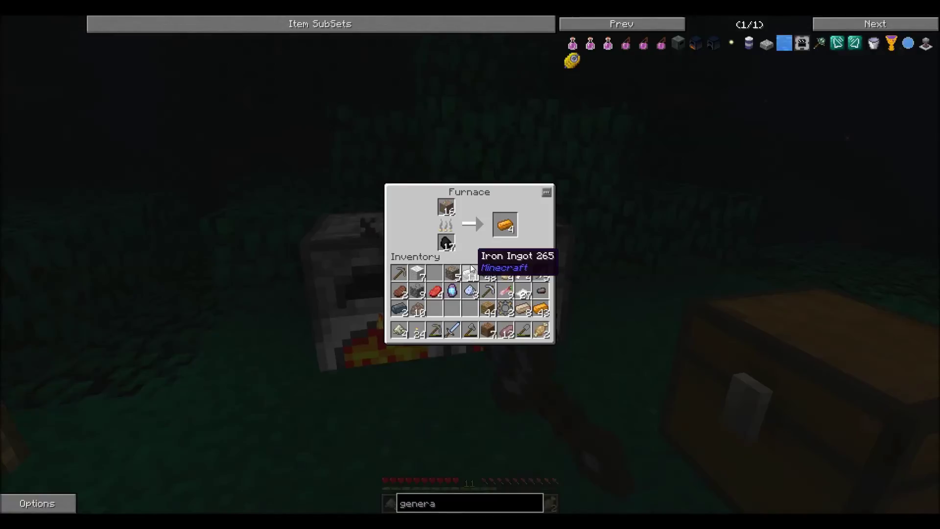
key("Escape")
- Craft a wooden chest from planks and clear the iron ingots from the grid
right_click(470, 263)
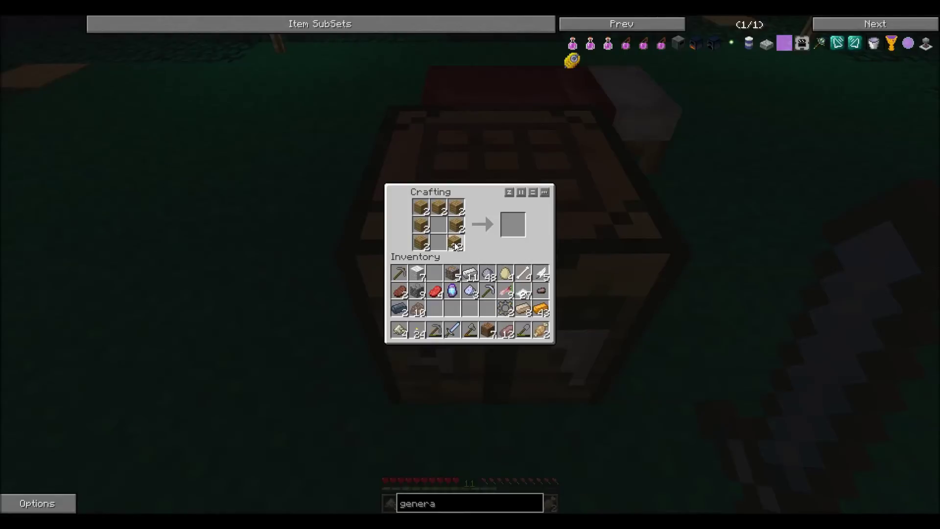
left_click(516, 224, "shift")
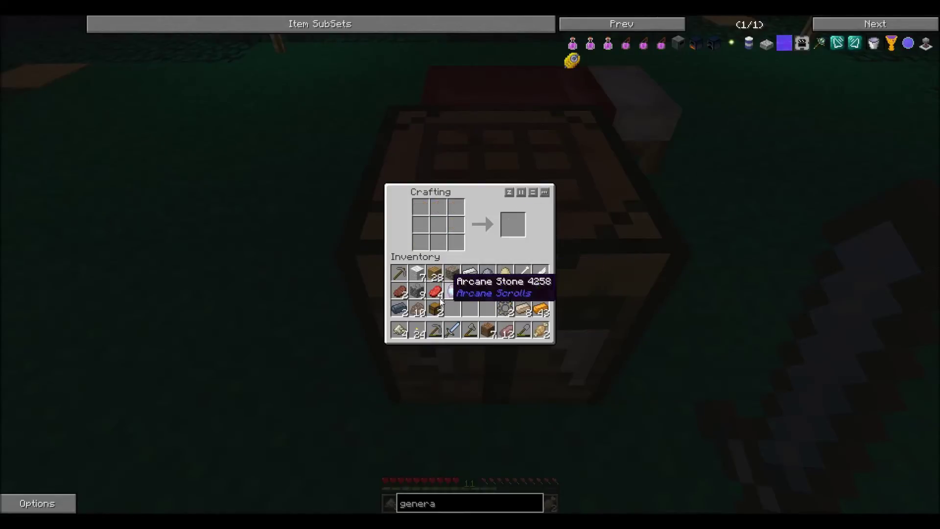
left_click(436, 274)
right_click(438, 225)
left_click(471, 274)
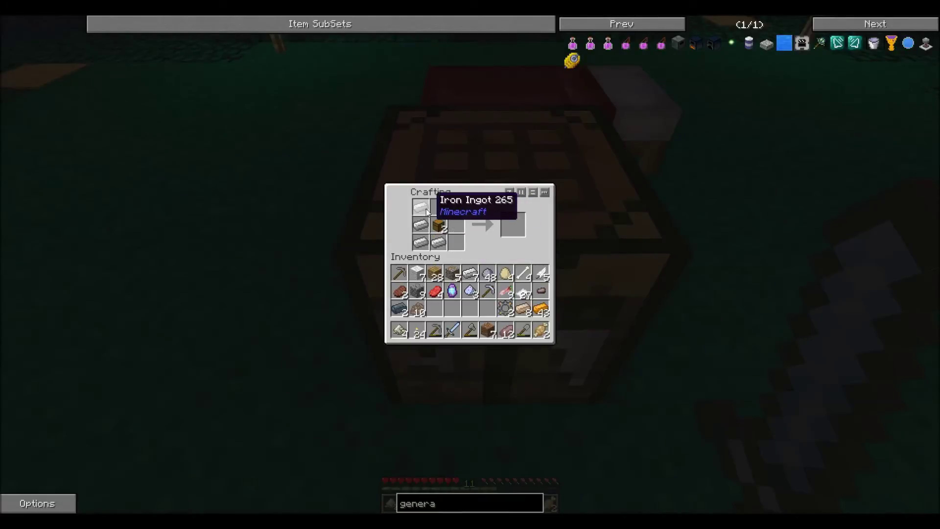
left_click(453, 212, "shift")
left_click(420, 228, "shift")
key("Escape")
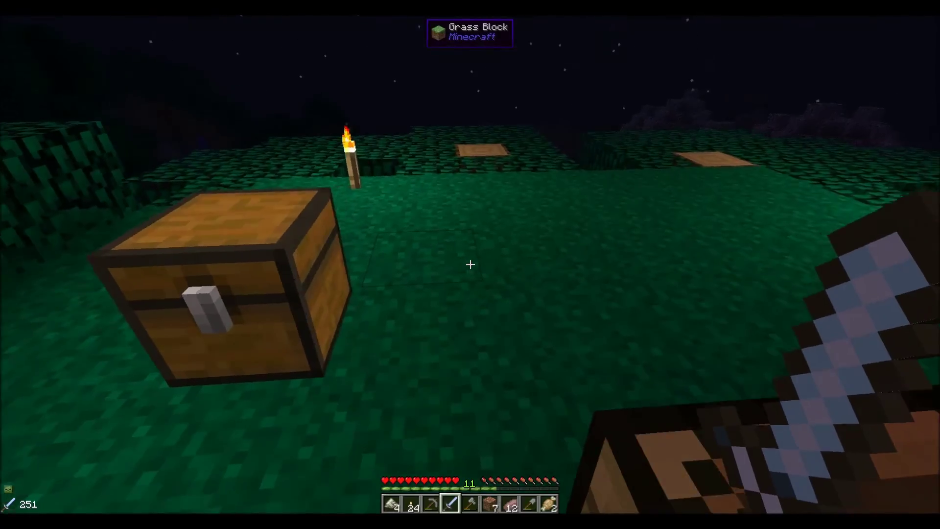
- Move the new chest to the hotbar and place it beside the existing chest
key("e")
left_click(435, 316)
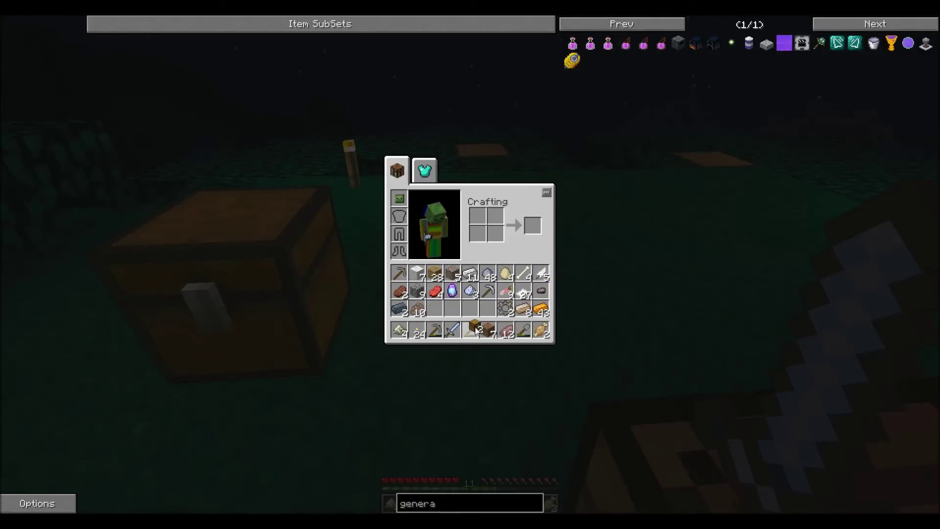
left_click(491, 311)
key("Escape")
scroll(470, 265, "down", 1)
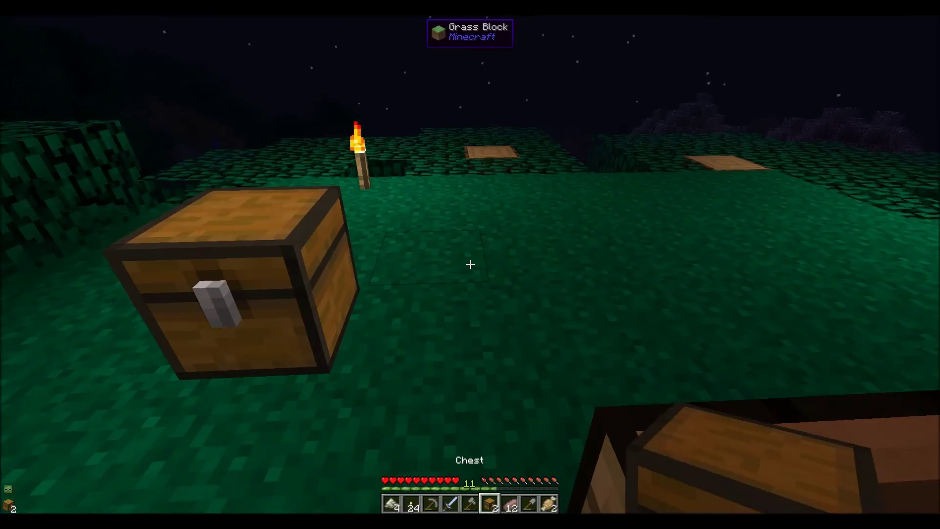
right_click(471, 264)
right_click(470, 264)
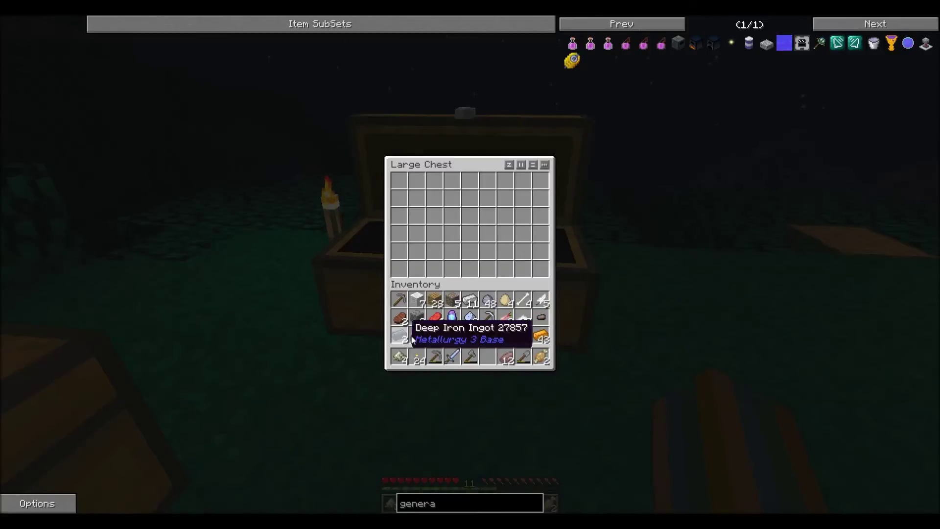
- Page through the NEI recipes that use Deep Iron Ingot, then switch category
key("u")
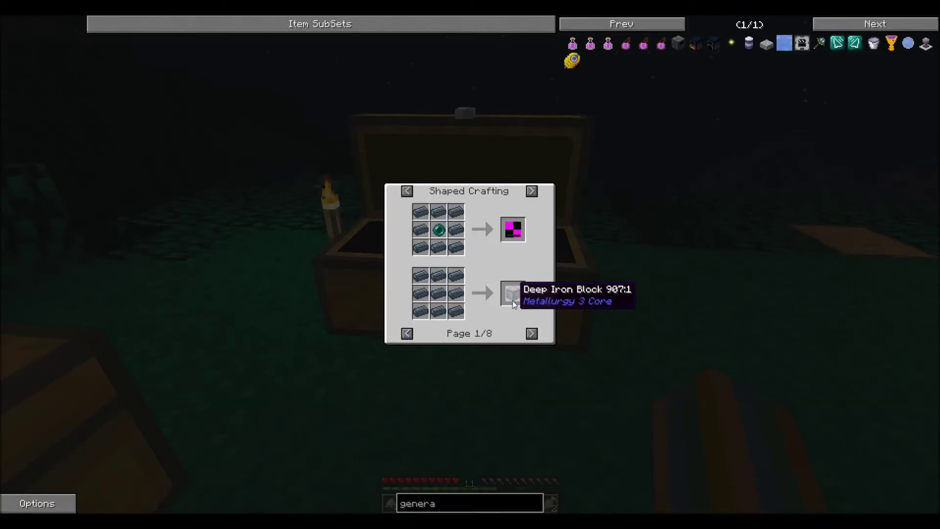
left_click(531, 333)
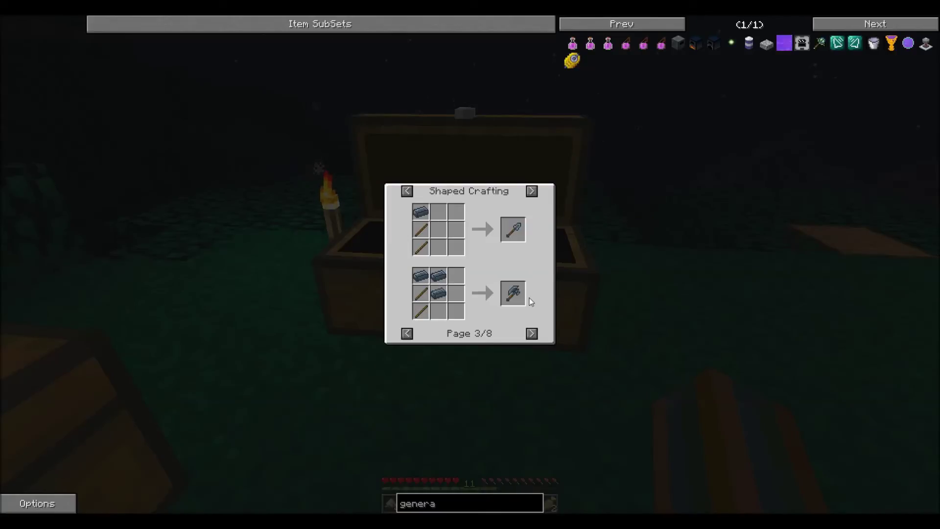
left_click(532, 333)
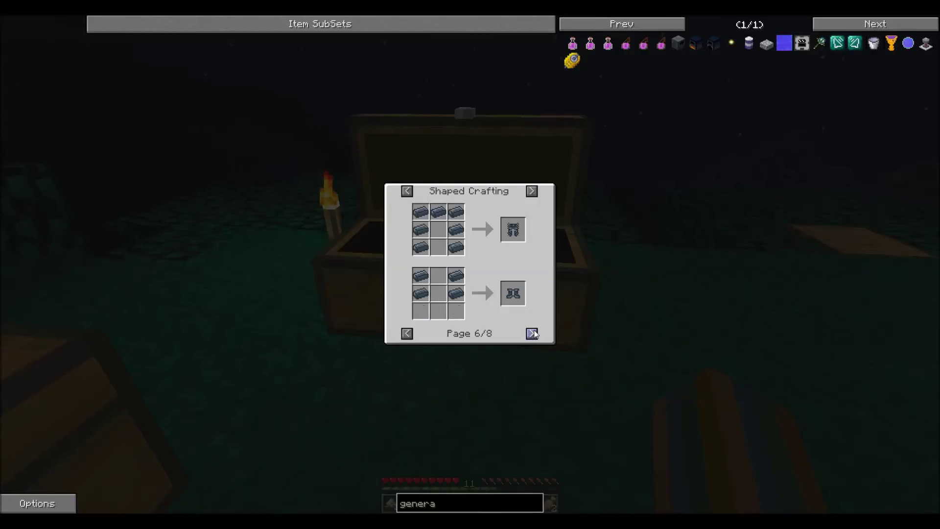
left_click(532, 333)
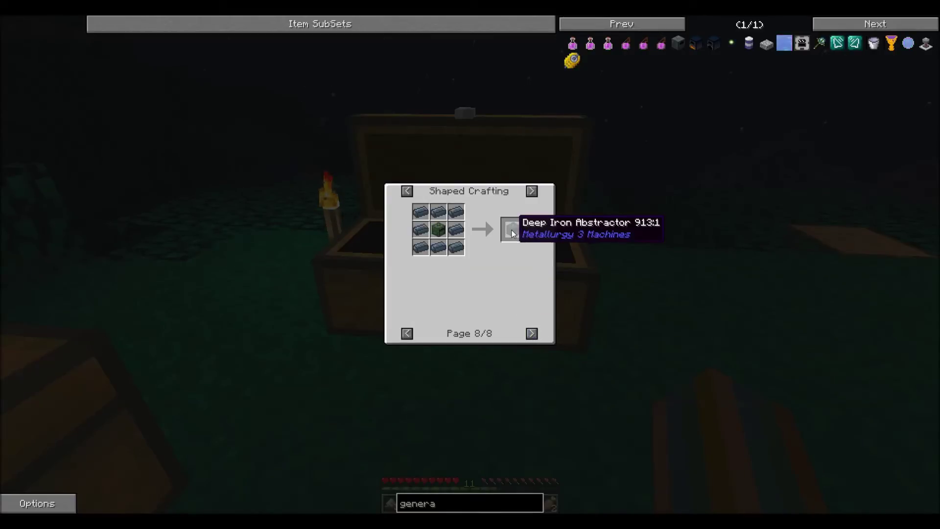
left_click(531, 191)
- Store the ingot stacks in the large chest
key("Escape")
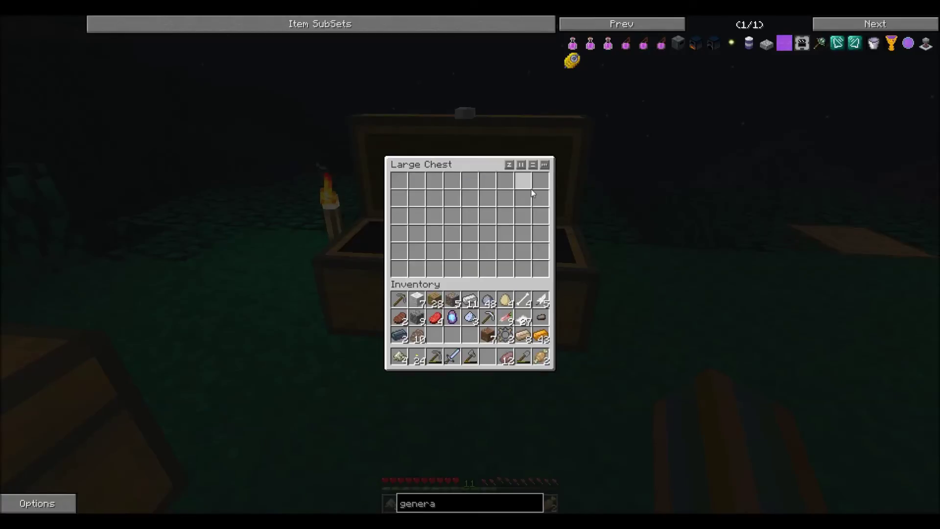
key("Escape")
right_click(470, 264)
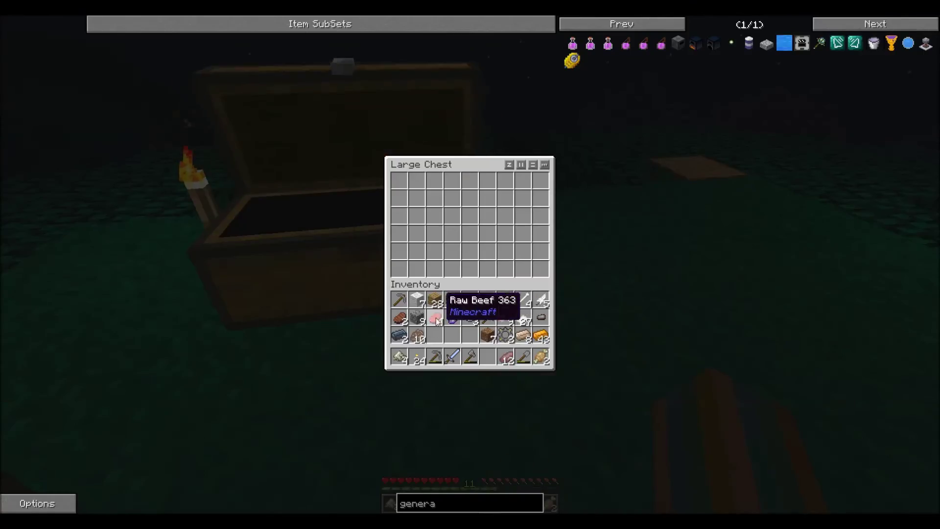
left_click(403, 336, "shift")
left_click(452, 335, "shift")
key("Escape")
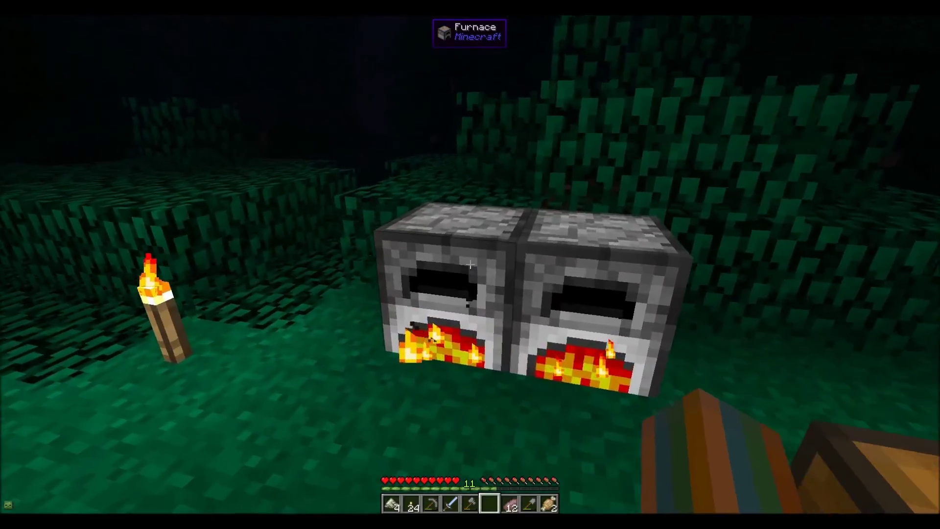
- Check both furnaces, then reopen the large chest
right_click(470, 264)
key("Escape")
right_click(471, 265)
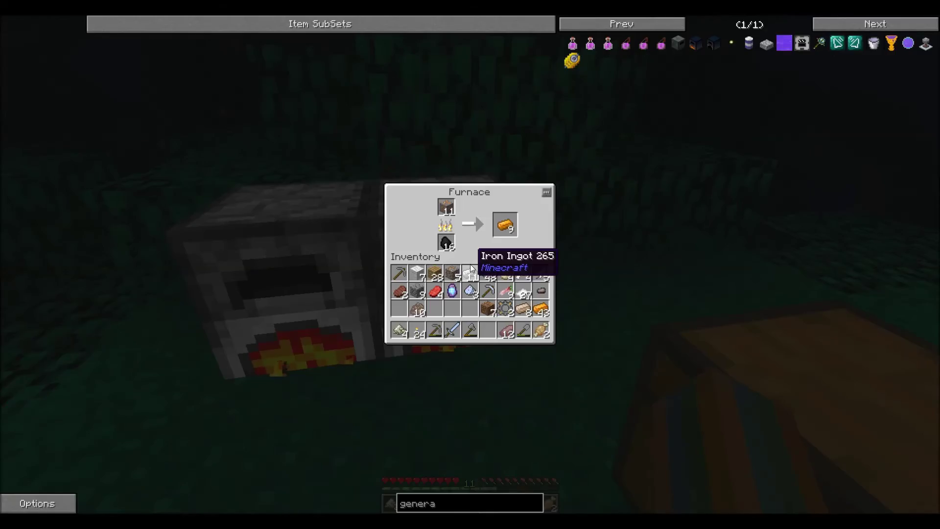
key("Escape")
right_click(471, 264)
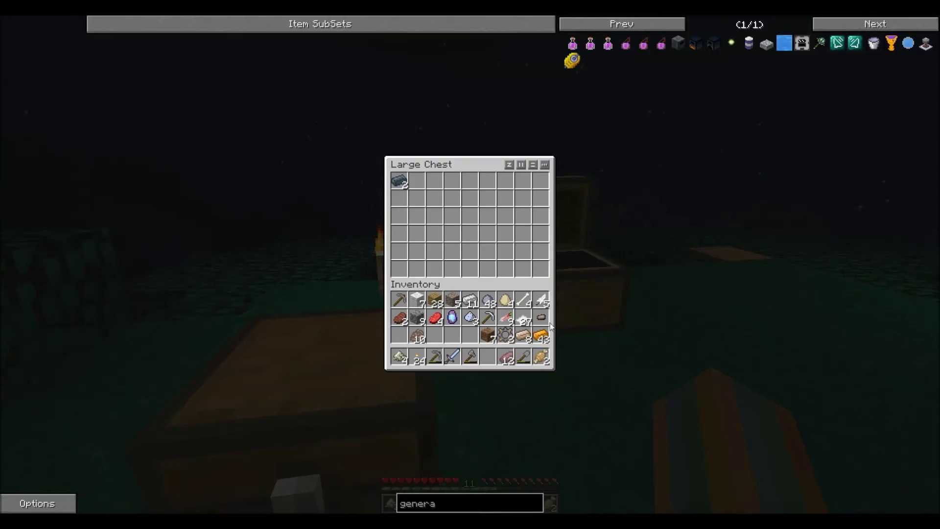
- Look up a hovered item's uses, then take the Mana Bean and eat it
key("u")
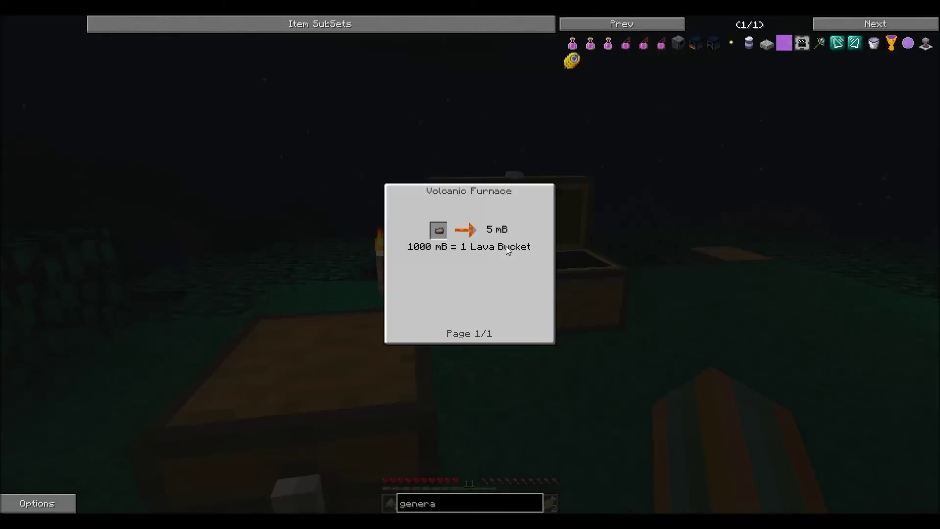
key("Escape")
left_click(541, 318)
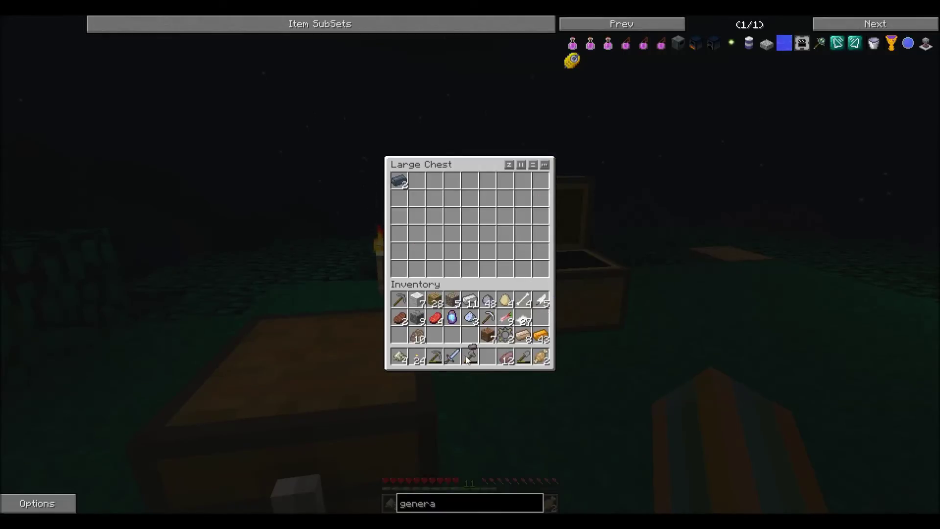
left_click(488, 356)
key("Escape")
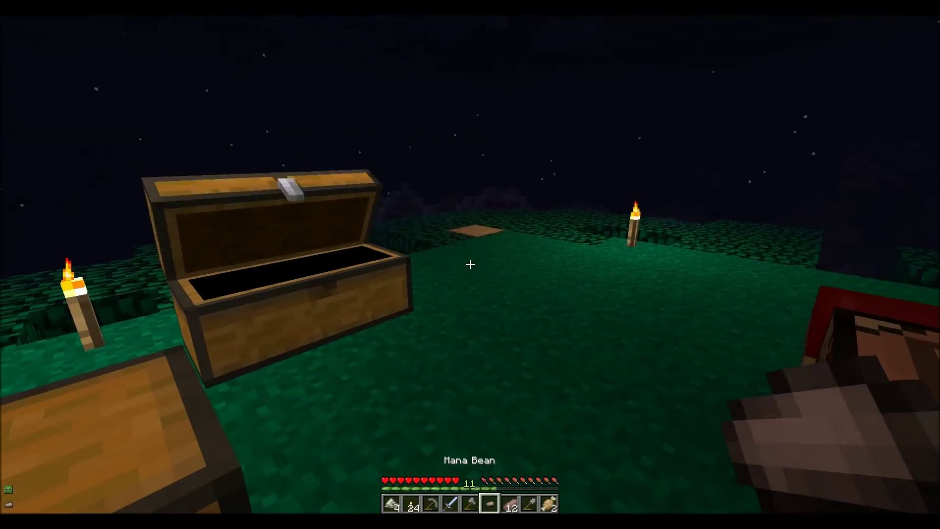
right_click(470, 265)
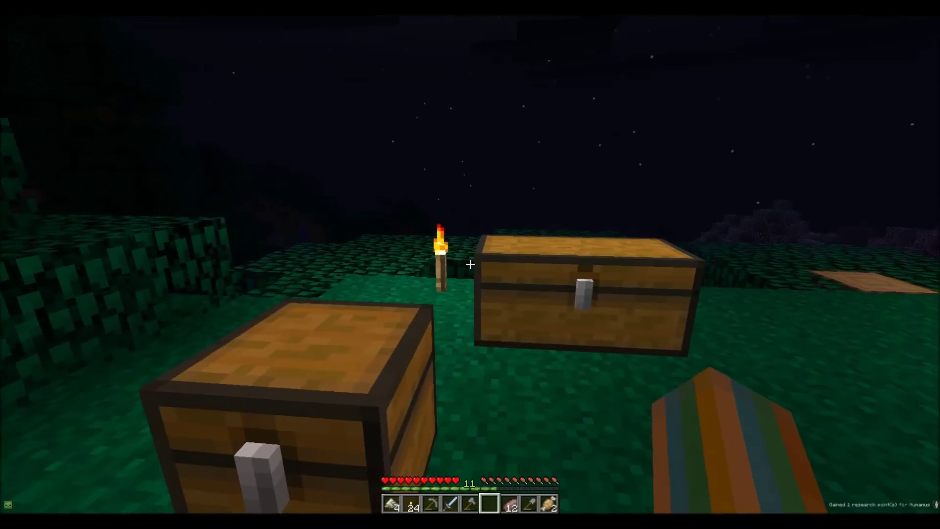
- From the large chest, view the generator and Combustion Generator crafting recipes
right_click(470, 264)
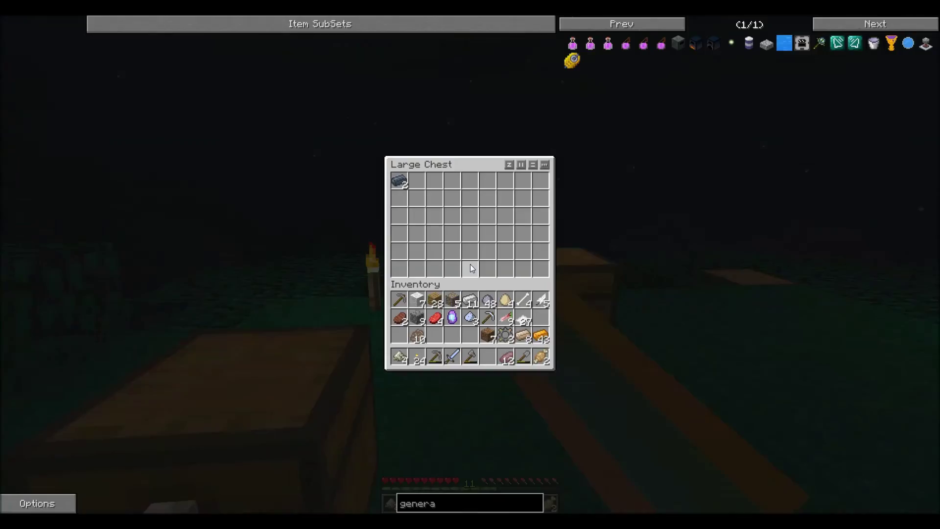
key("Escape")
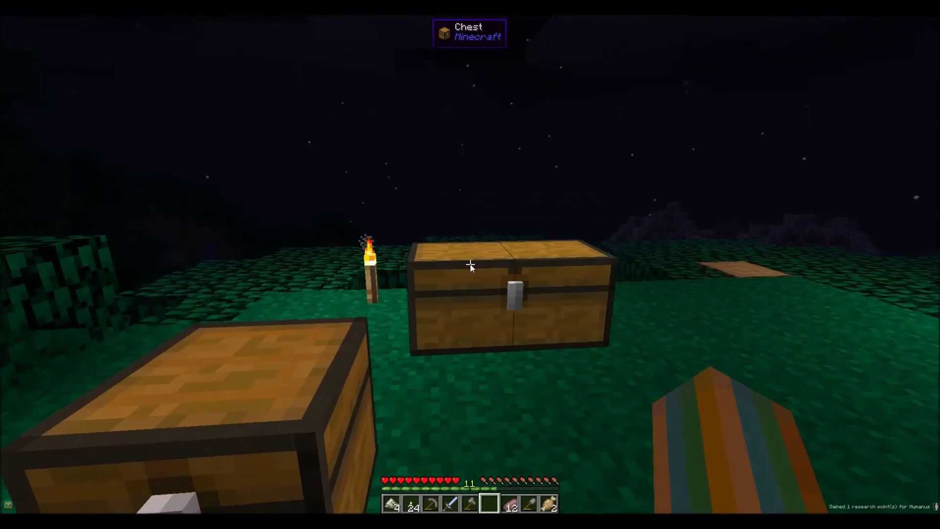
right_click(471, 264)
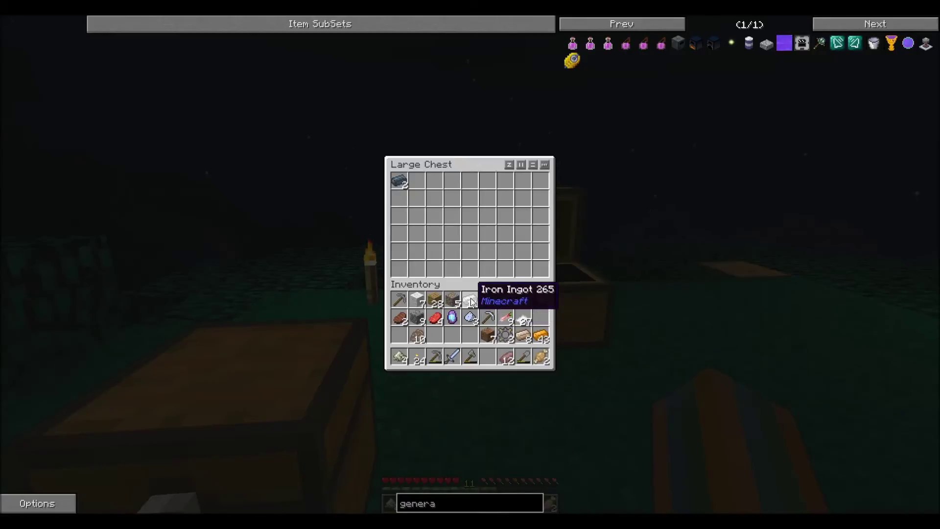
left_click(677, 44)
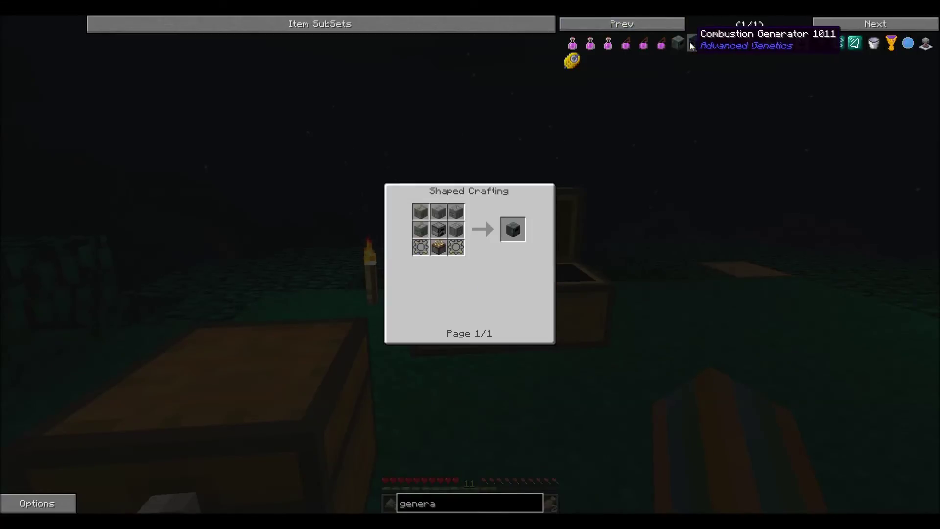
left_click(439, 230)
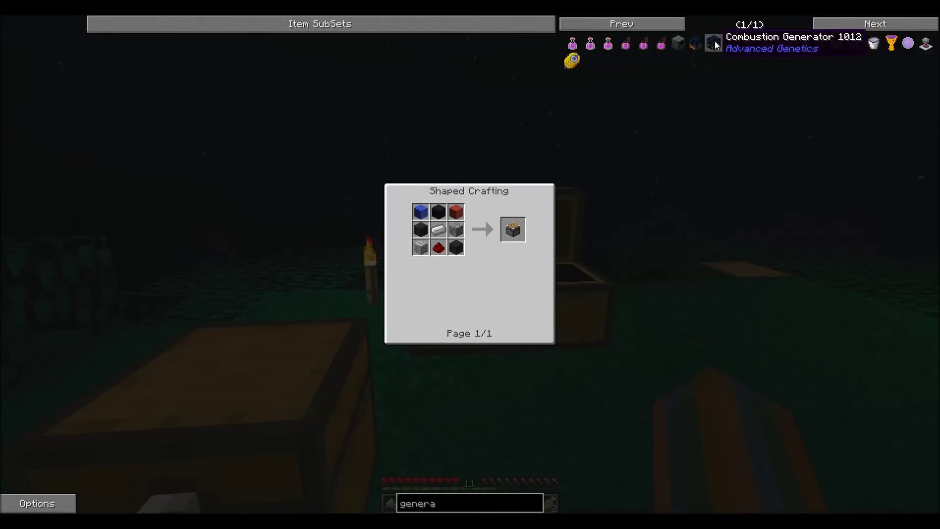
key("Escape")
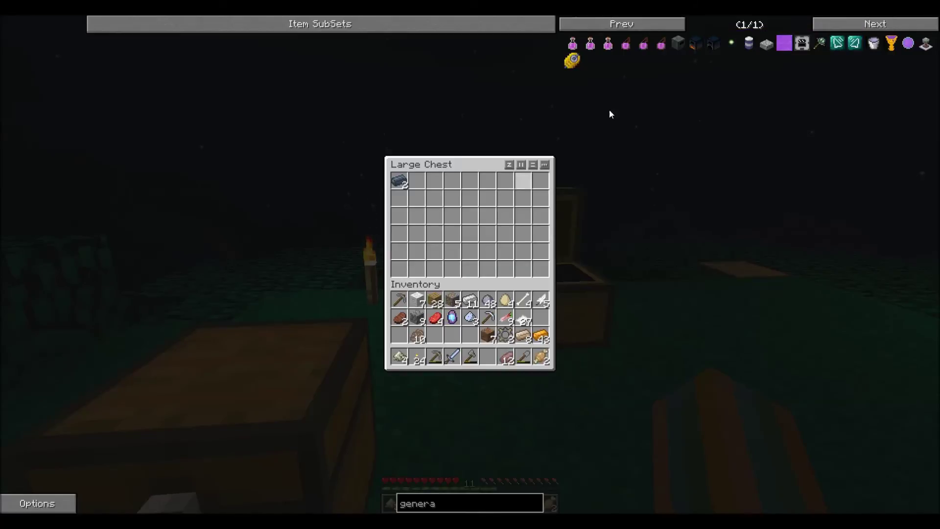
left_click(698, 44)
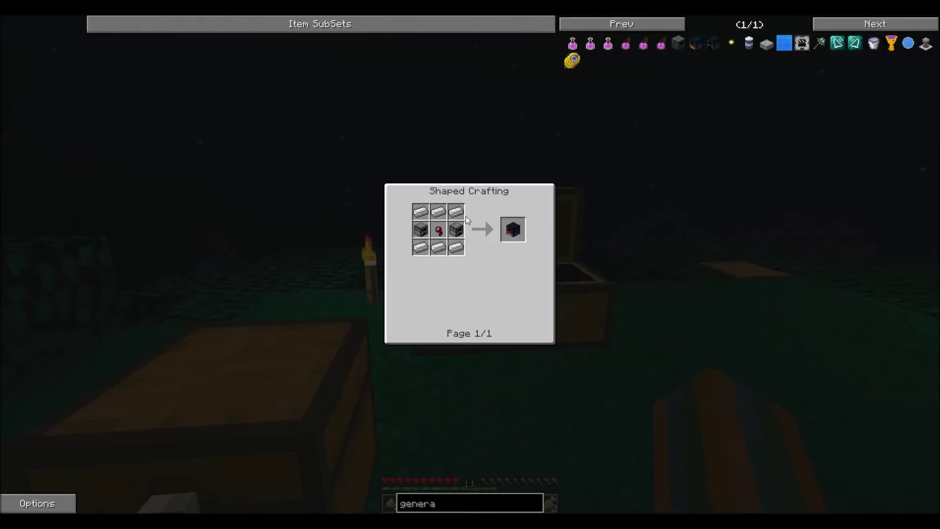
key("Escape")
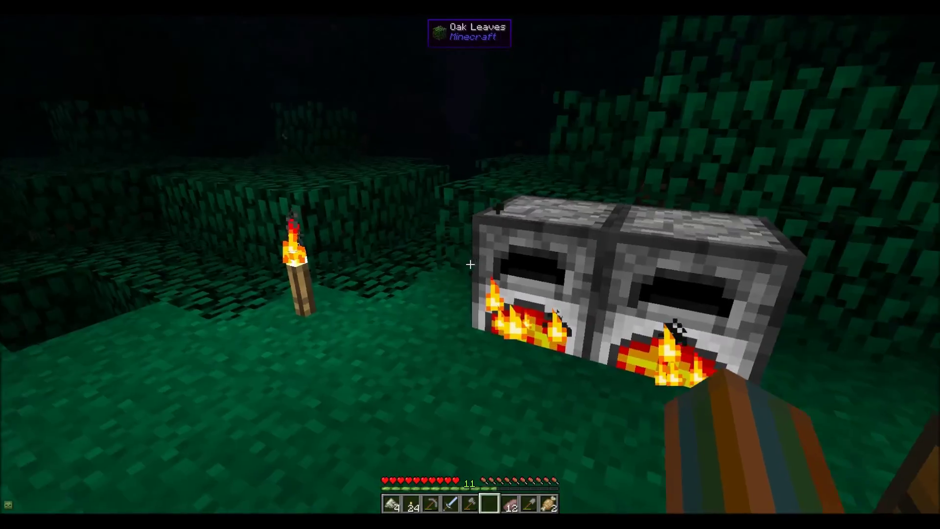
- Check both furnaces again and reopen the large chest
right_click(470, 265)
key("Escape")
right_click(470, 264)
key("Escape")
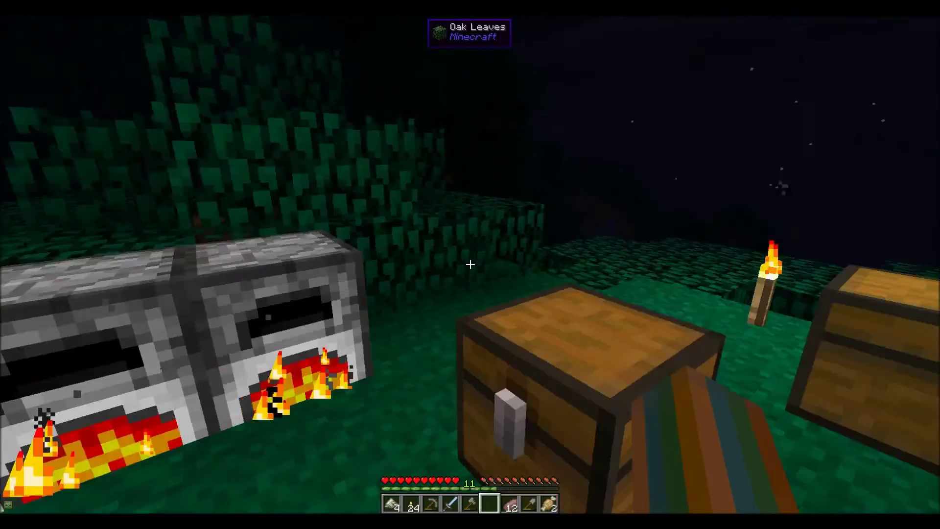
right_click(470, 264)
- Store Certus Quartz Dust and browse its crafting, smelting and Ore Dictionary uses
left_click(452, 317, "shift")
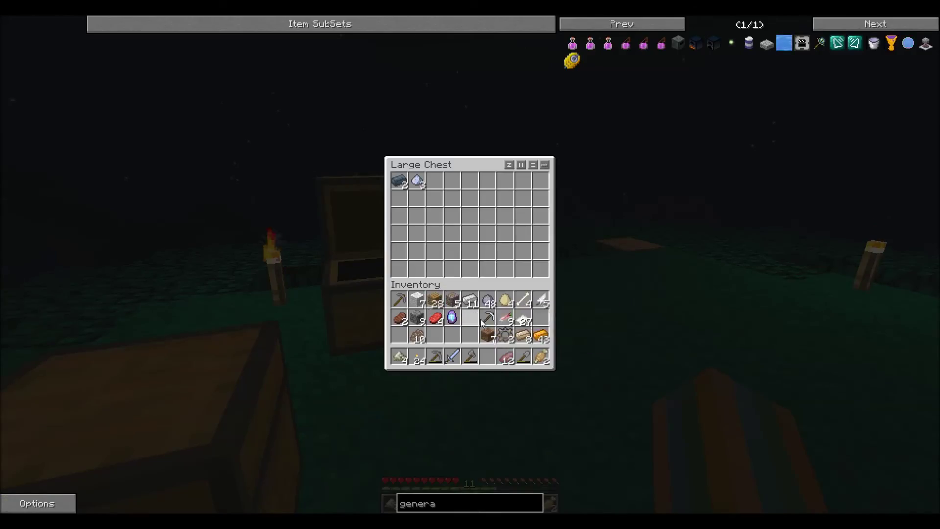
key("u")
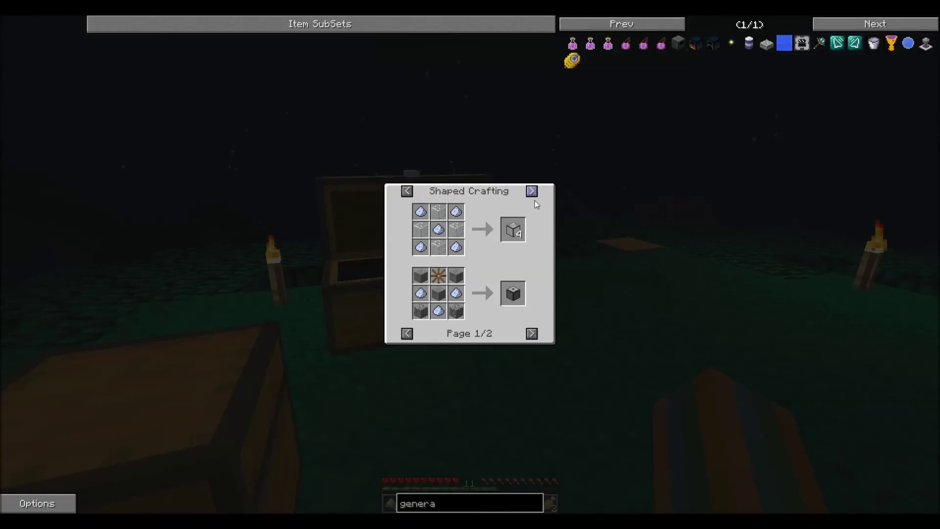
left_click(531, 335)
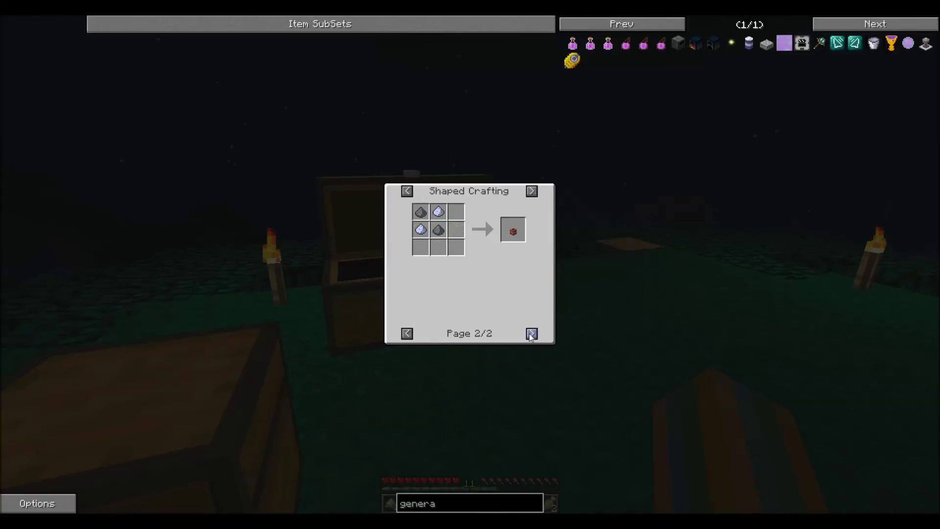
left_click(531, 191)
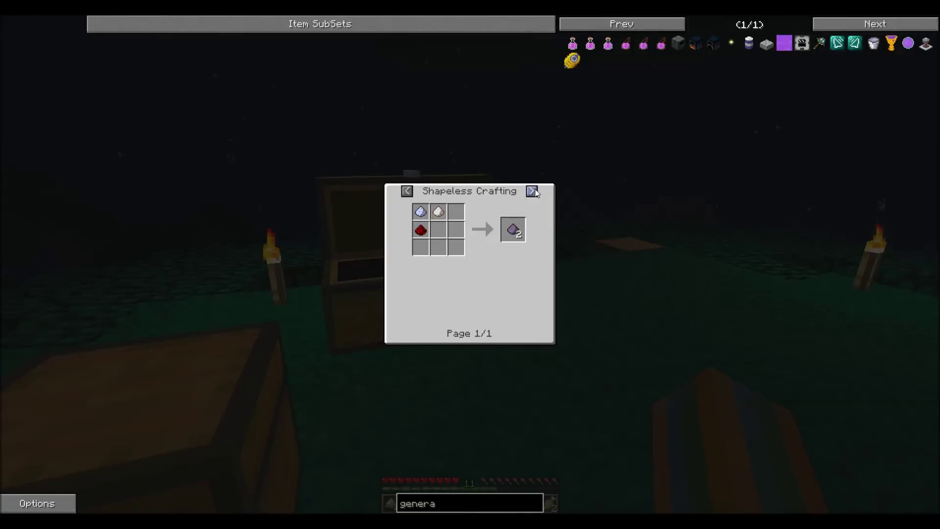
left_click(531, 191)
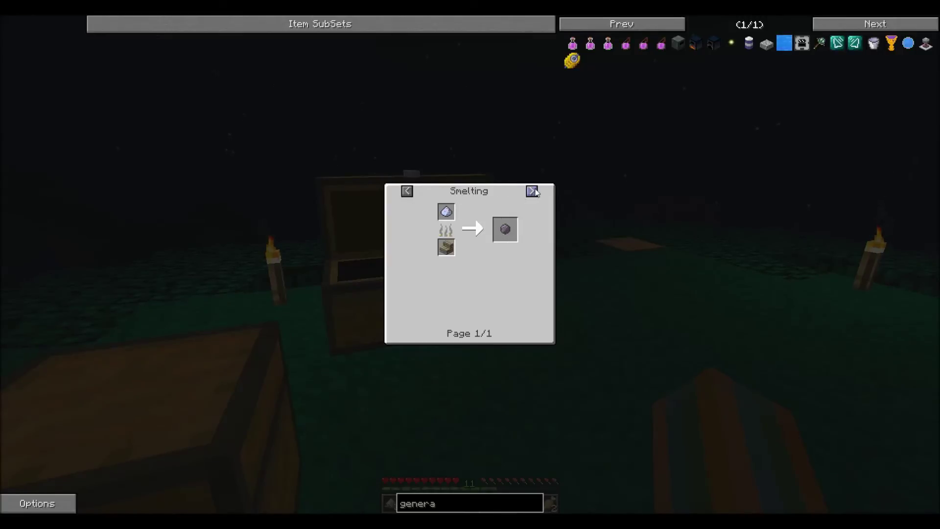
left_click(531, 191)
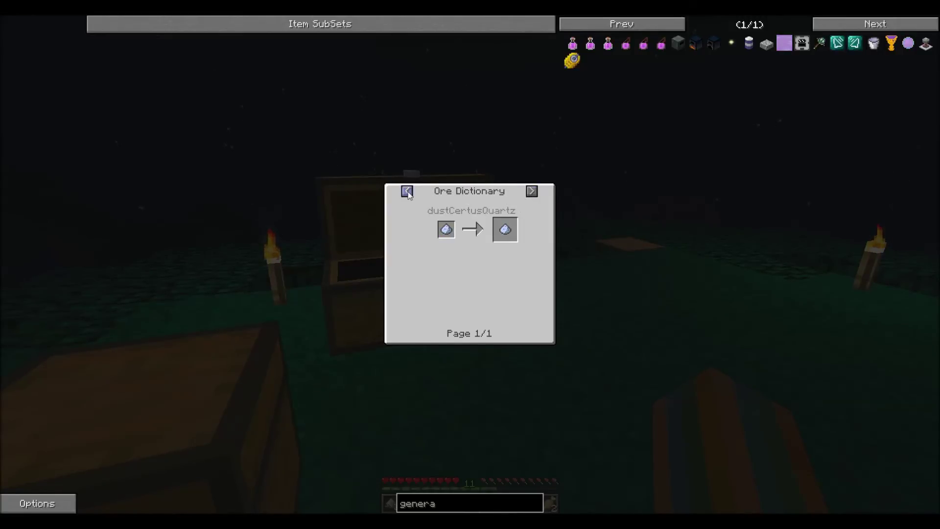
- Look up the smelting result's uses and cycle through Redstone Furnace and shaped recipes
left_click(532, 192)
left_click(407, 191)
left_click(407, 191)
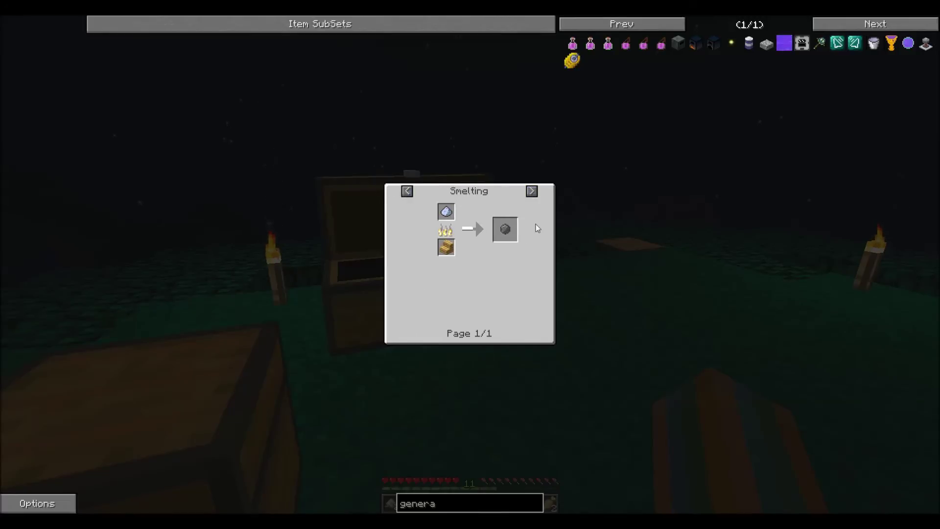
left_click(507, 232)
right_click(507, 232)
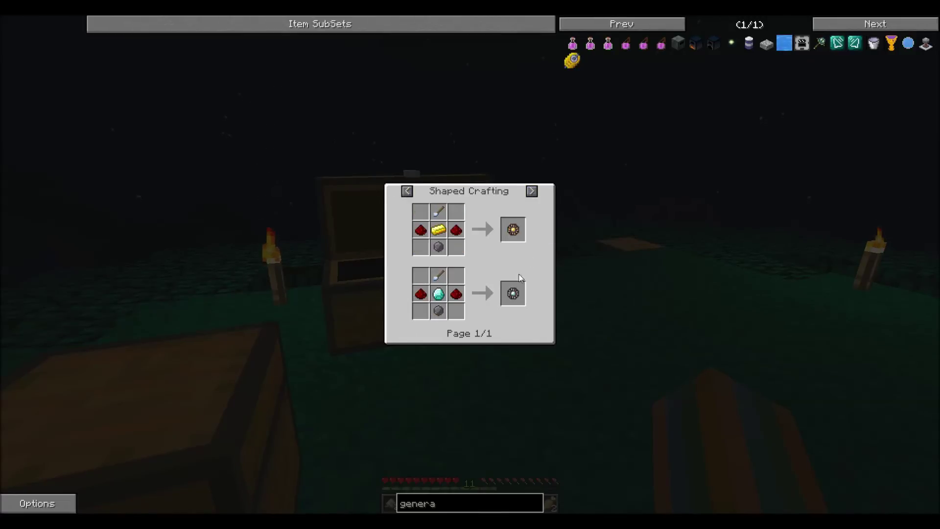
left_click(532, 192)
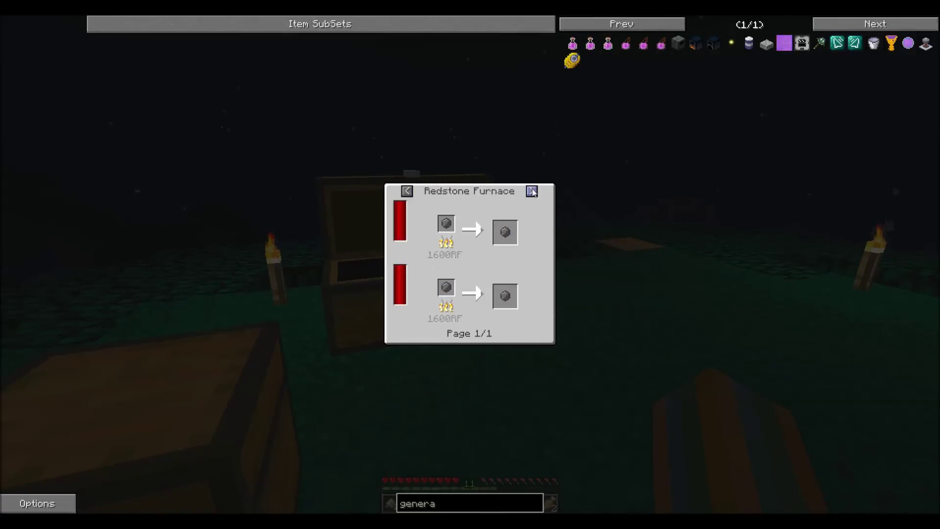
left_click(532, 191)
- Store feathers, bones and two more material stacks in the large chest
key("Escape")
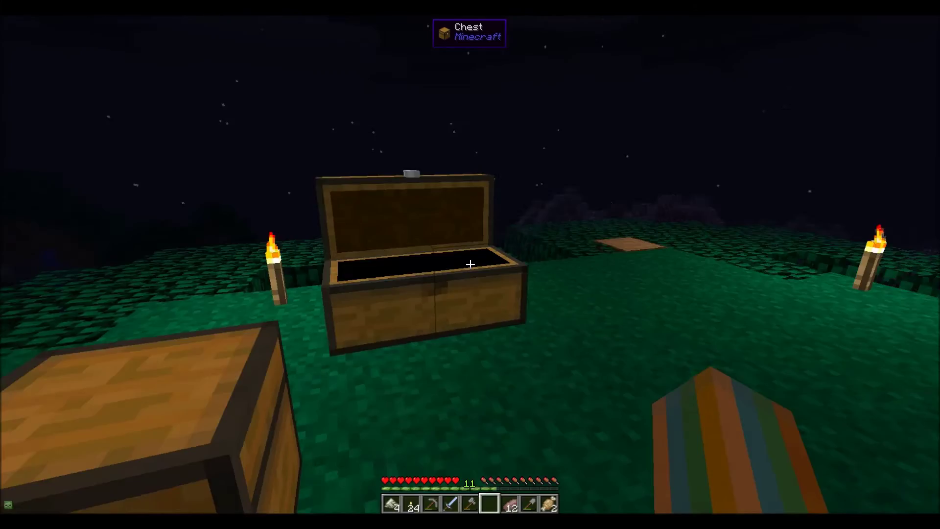
right_click(470, 235)
left_click(524, 298, "shift")
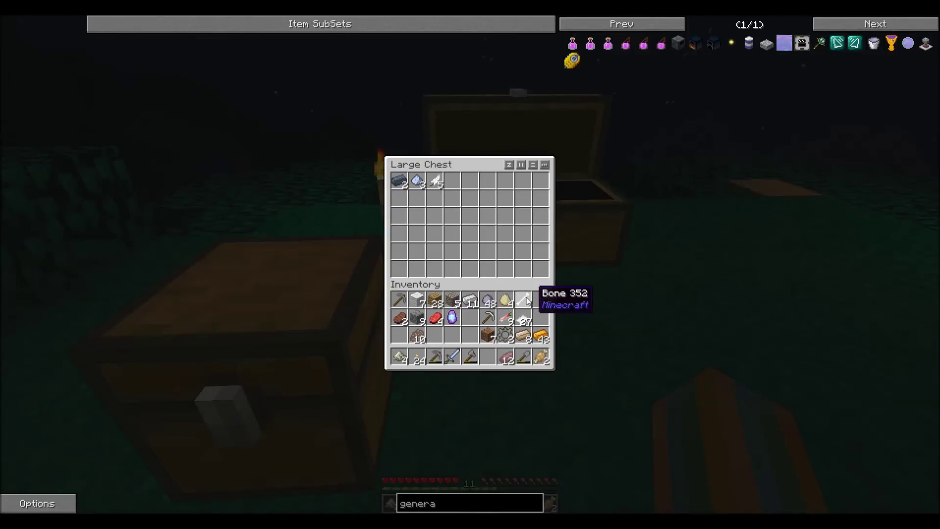
left_click(524, 317, "shift")
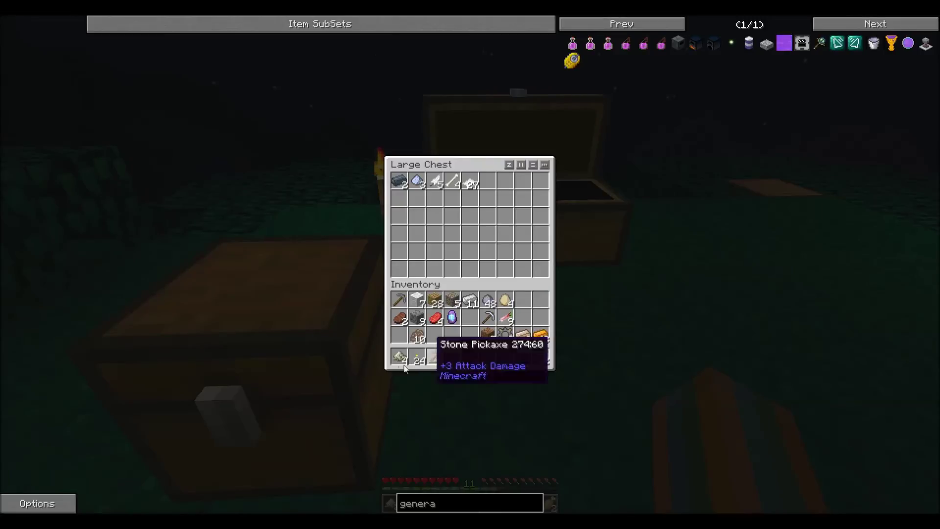
left_click(506, 337, "shift")
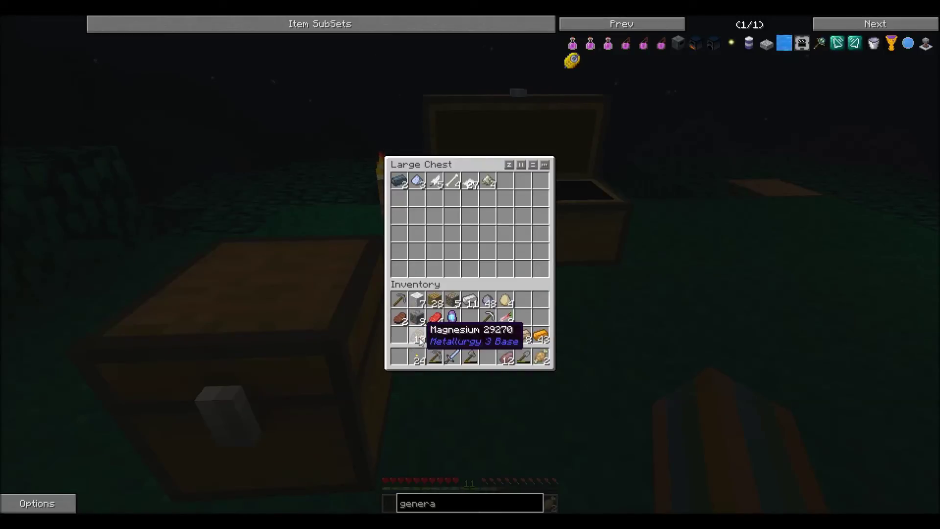
- Browse Magnesium's shapeless, Redstone Furnace and shaped recipes, then close everything
key("r")
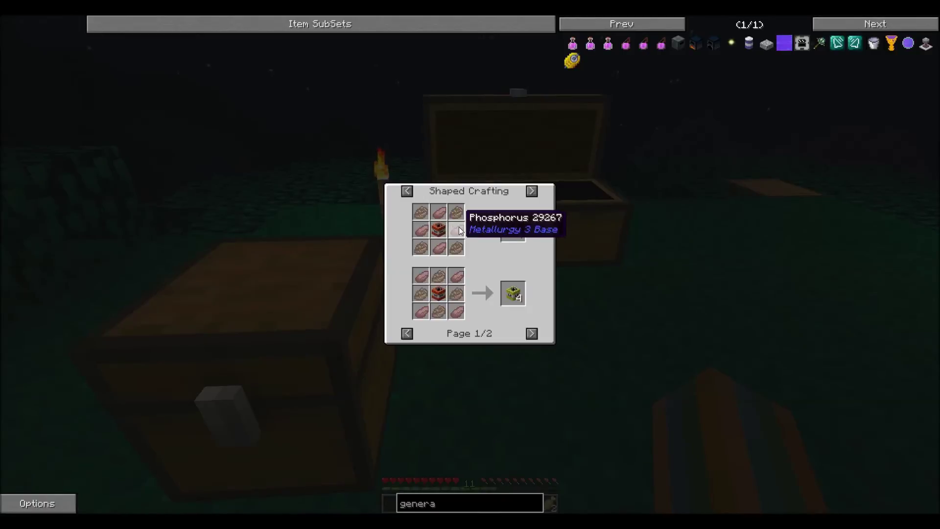
left_click(531, 334)
left_click(532, 191)
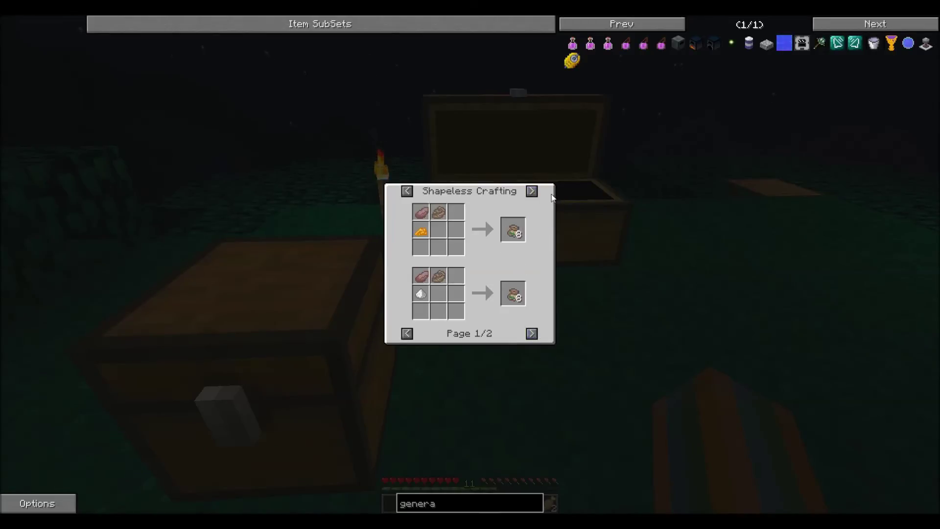
left_click(530, 191)
scroll(525, 214, "down", 1)
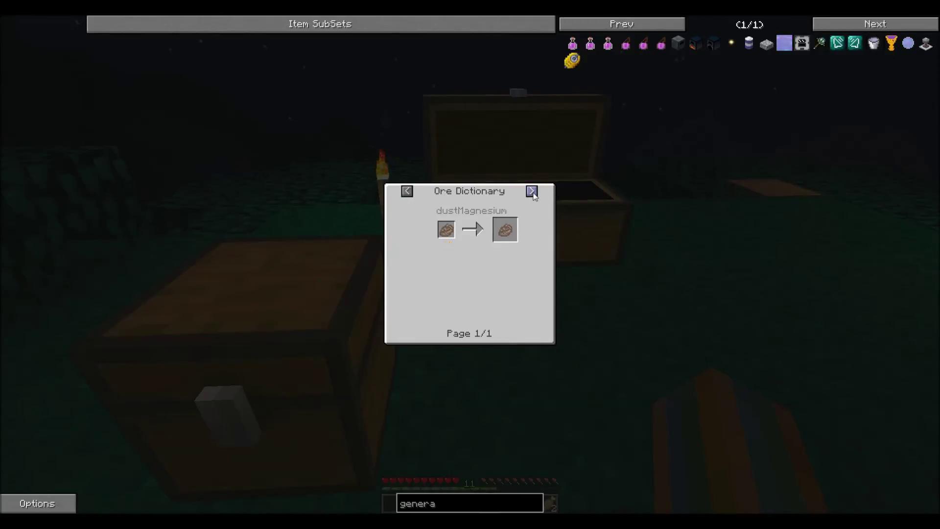
scroll(525, 214, "down", 1)
scroll(522, 216, "down", 1)
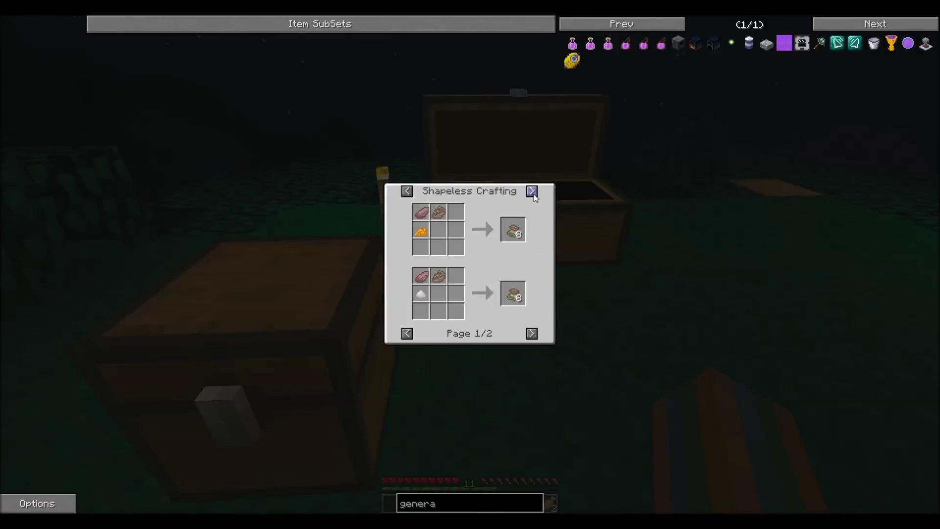
left_click(531, 191)
left_click(406, 191)
left_click(406, 191)
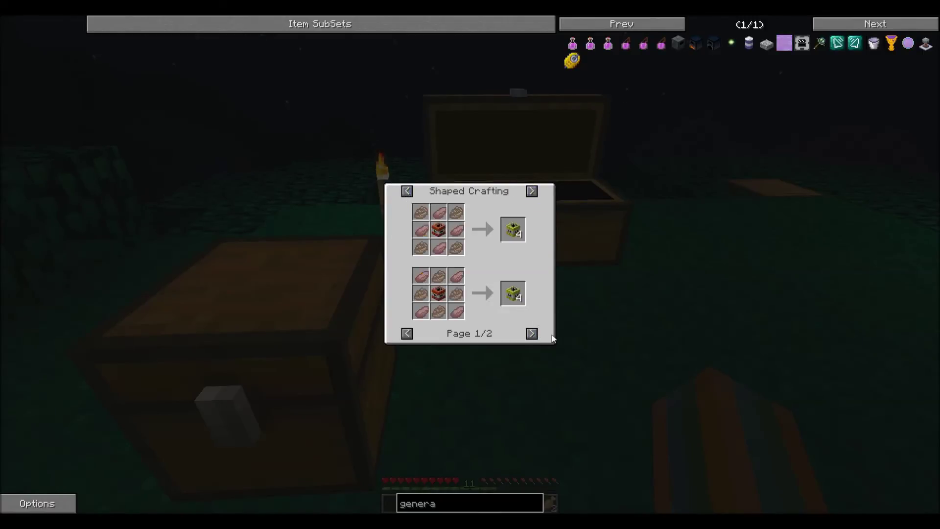
scroll(515, 230, "down", 1)
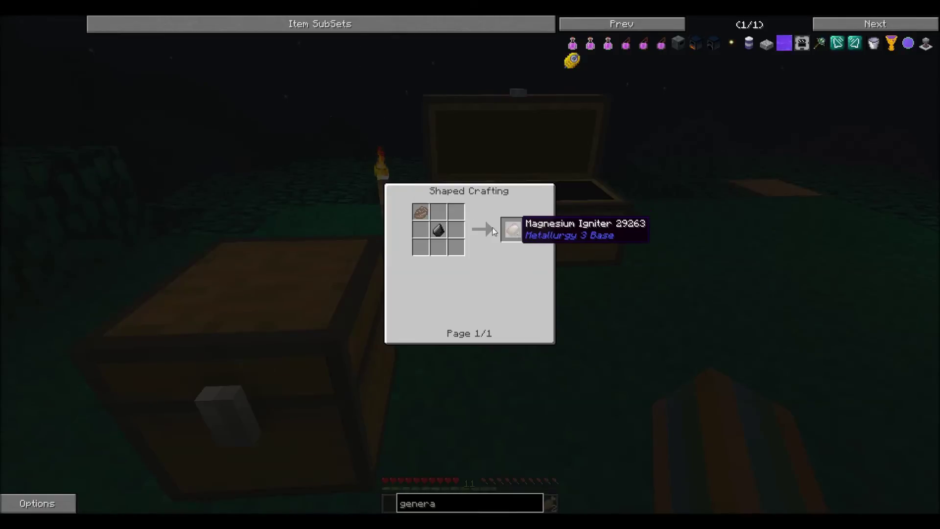
key("Escape")
key("Escape")
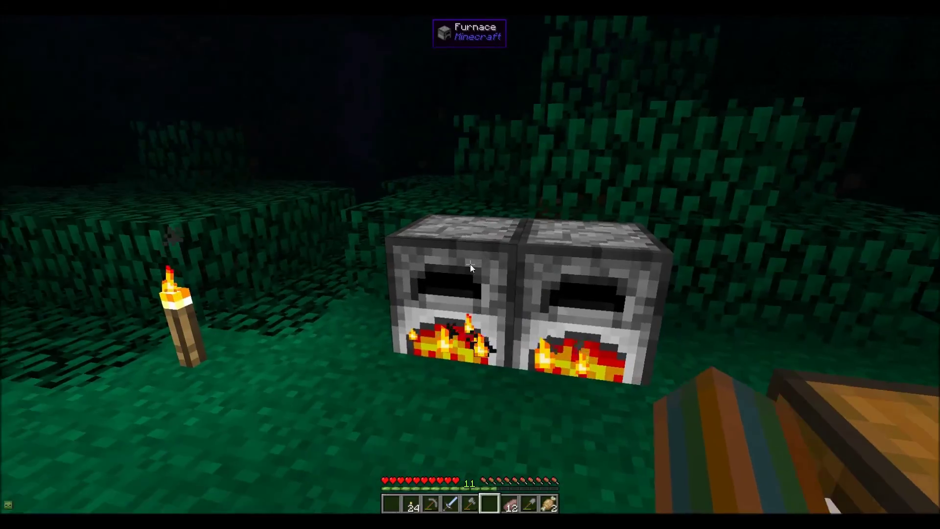
- Collect the cooked porkchop from the first furnace
right_click(470, 265)
left_click(505, 223, "shift")
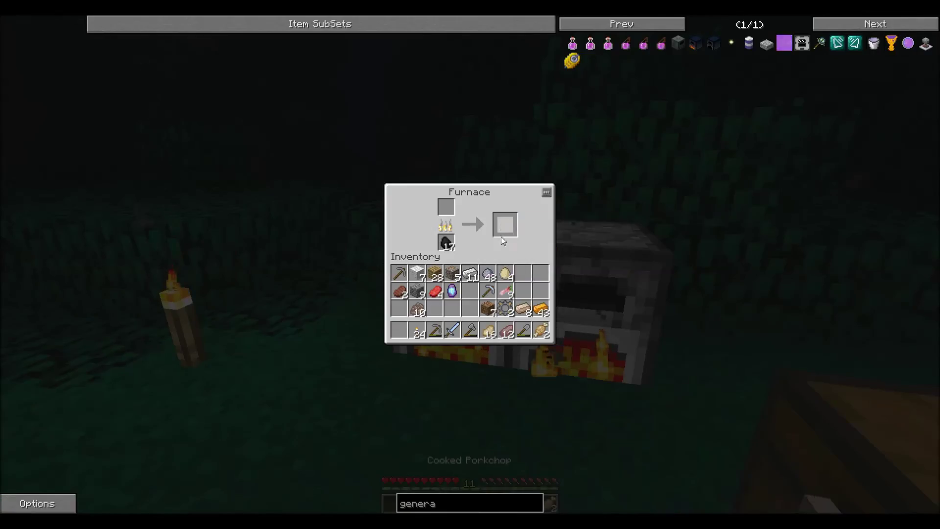
key("Escape")
- Collect the smelted ingots from the second furnace and move the 12-item stack
right_click(543, 294)
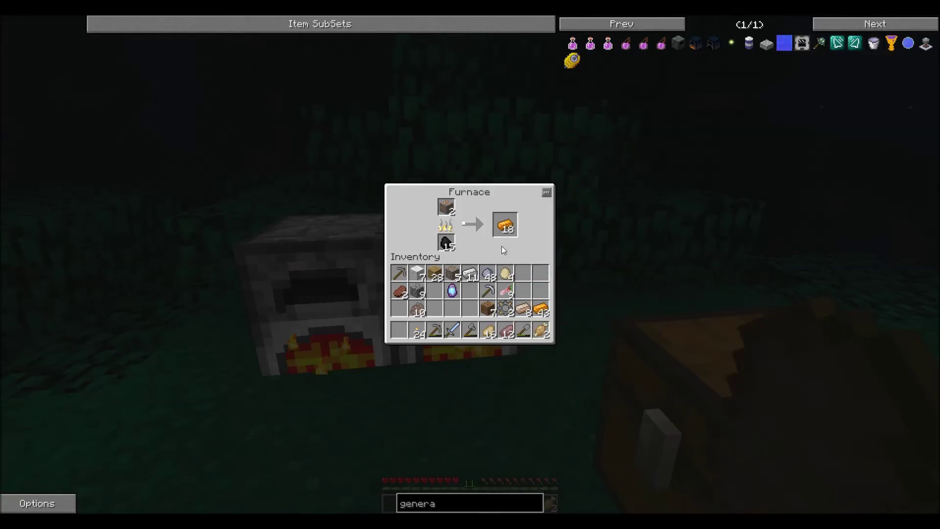
left_click(505, 225, "shift")
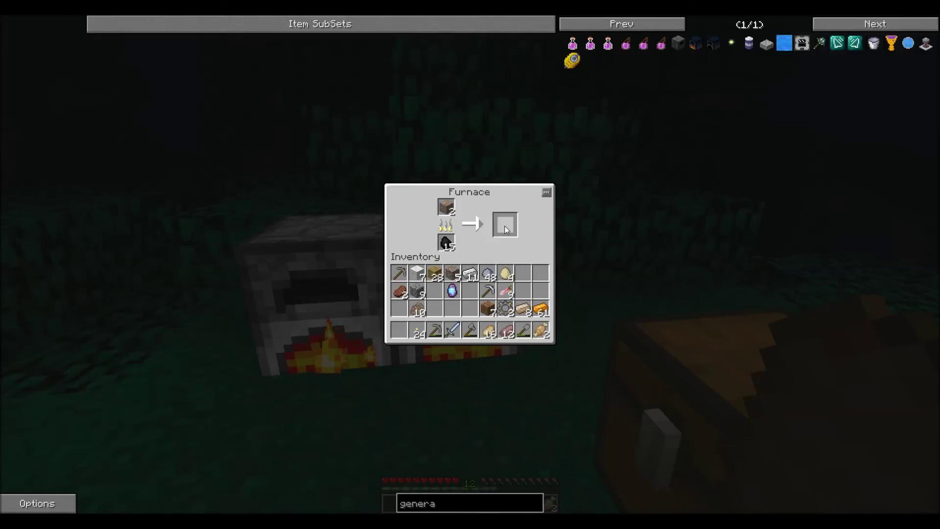
left_click(506, 332)
left_click(434, 311)
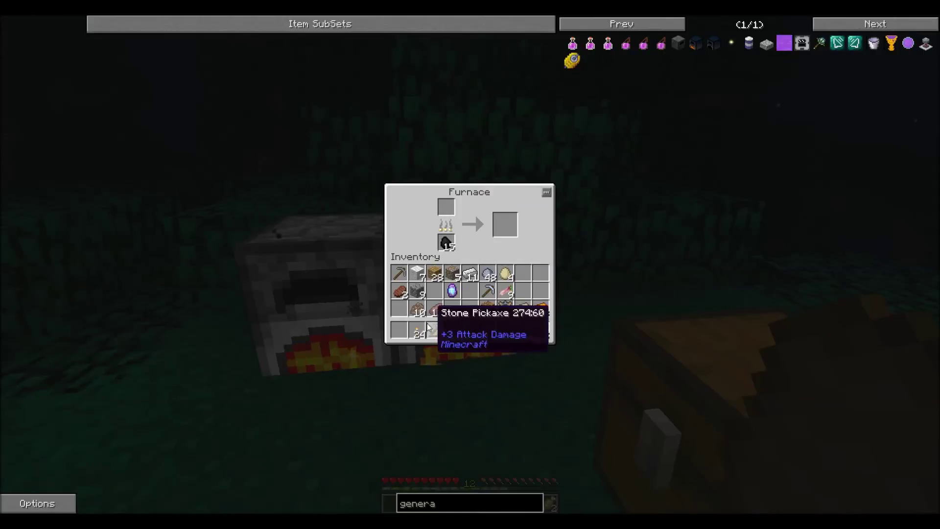
key("Escape")
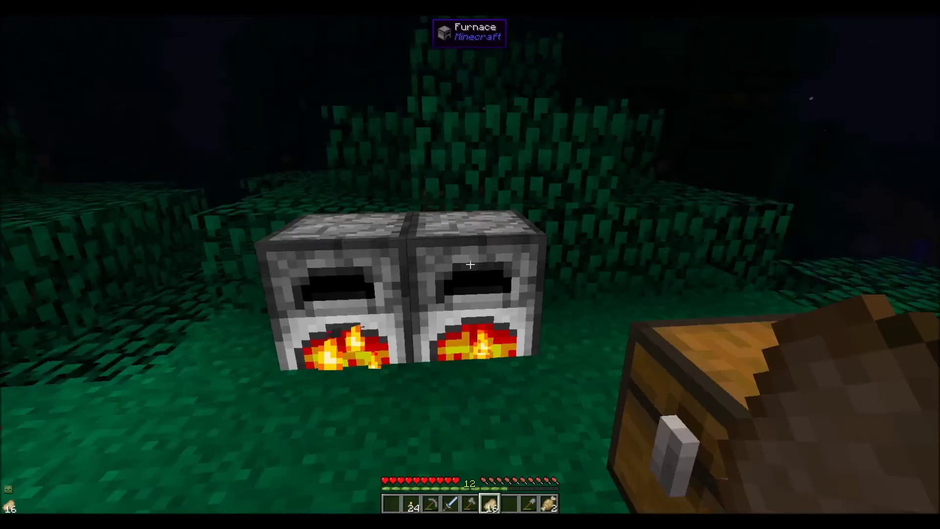
right_click(470, 265)
- In the large chest, look up Magnesium uses and view the LE TNT recipe
key("Escape")
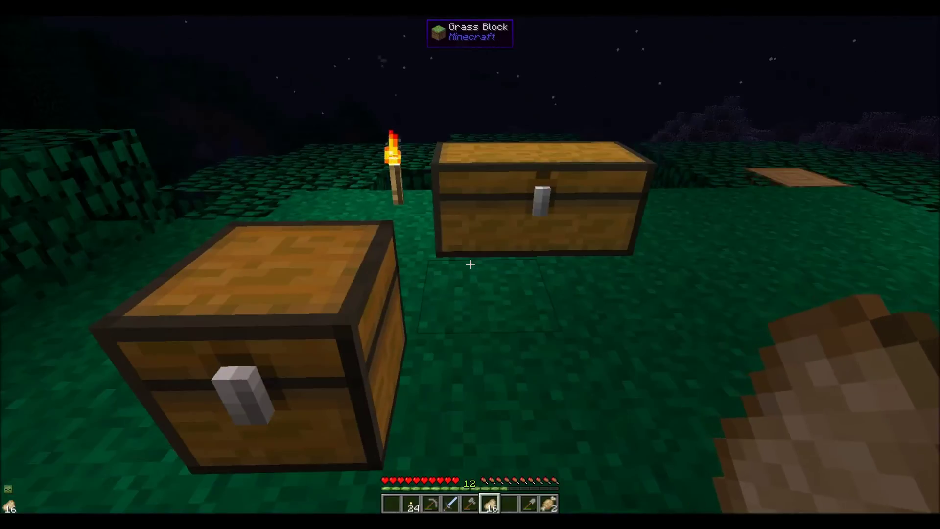
right_click(470, 265)
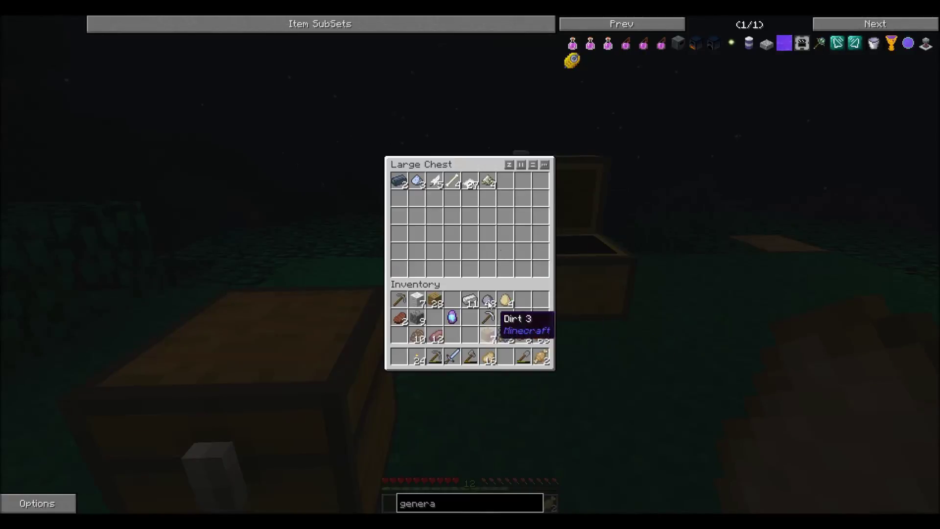
key("u")
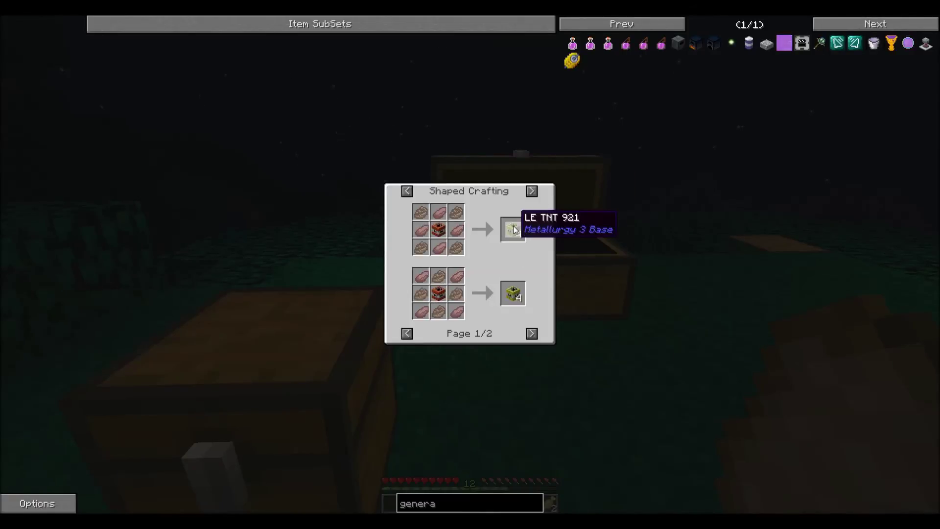
left_click(514, 230)
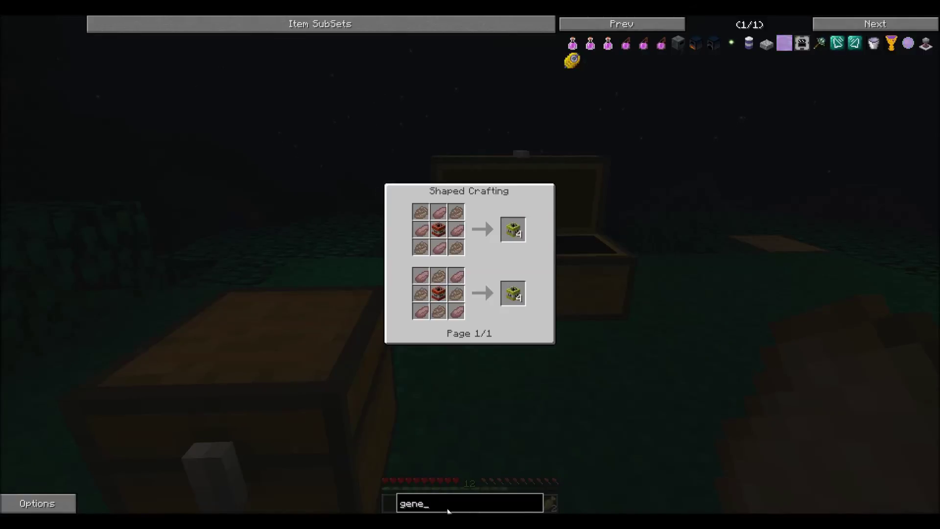
- Clear the item search and view the HE TNT crafting recipe
right_click(448, 505)
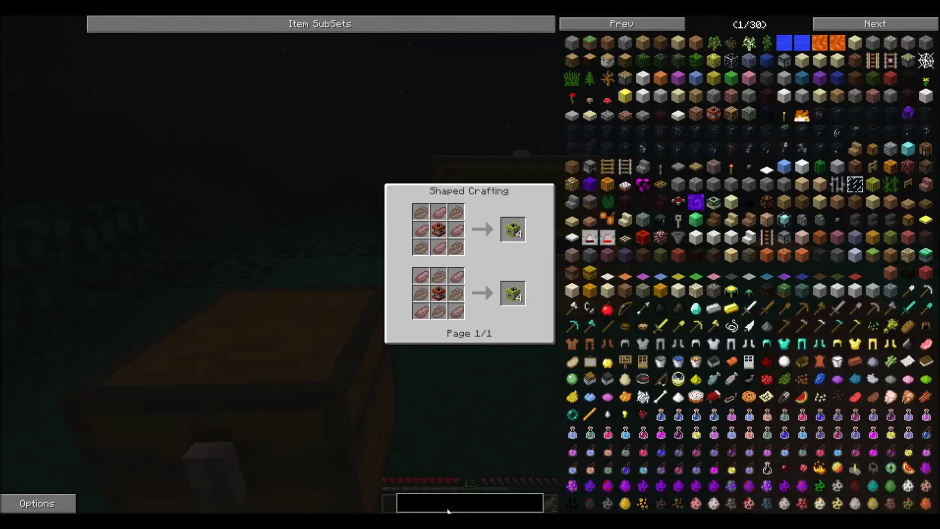
type("HEME")
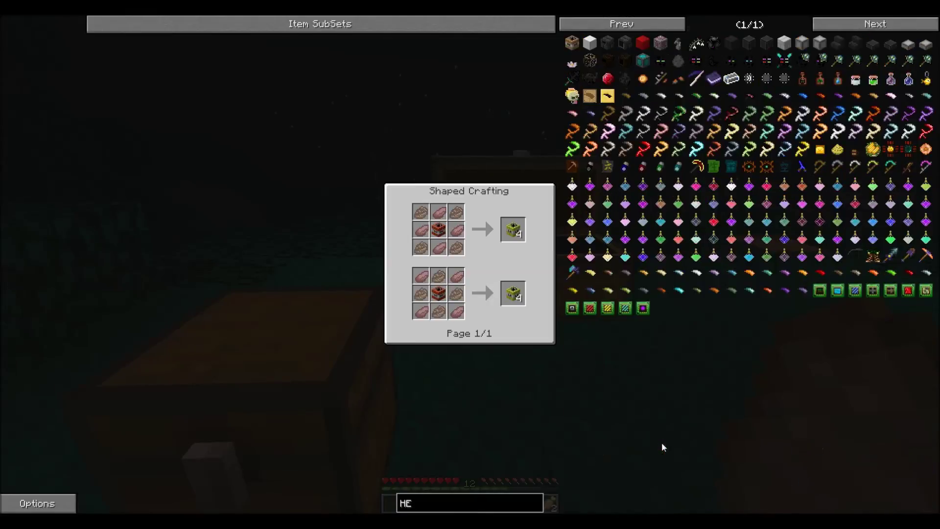
left_click(573, 45)
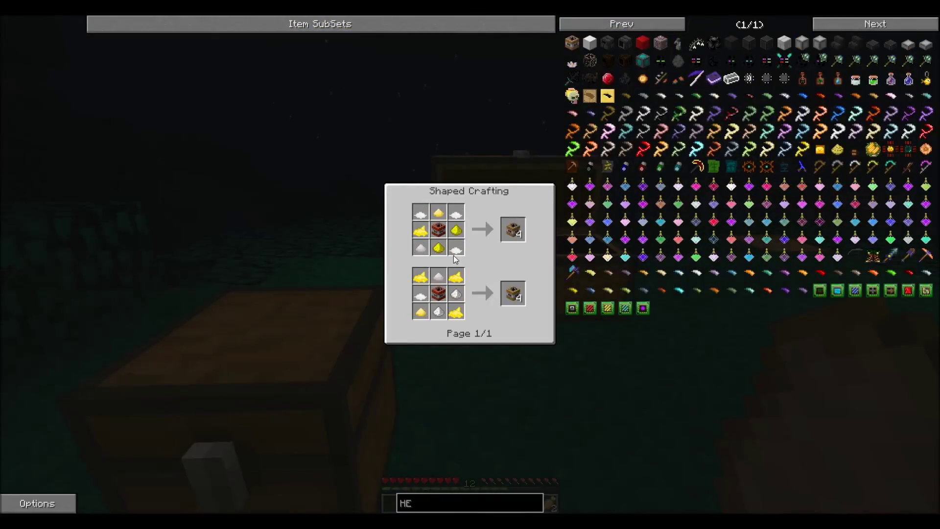
key("Escape")
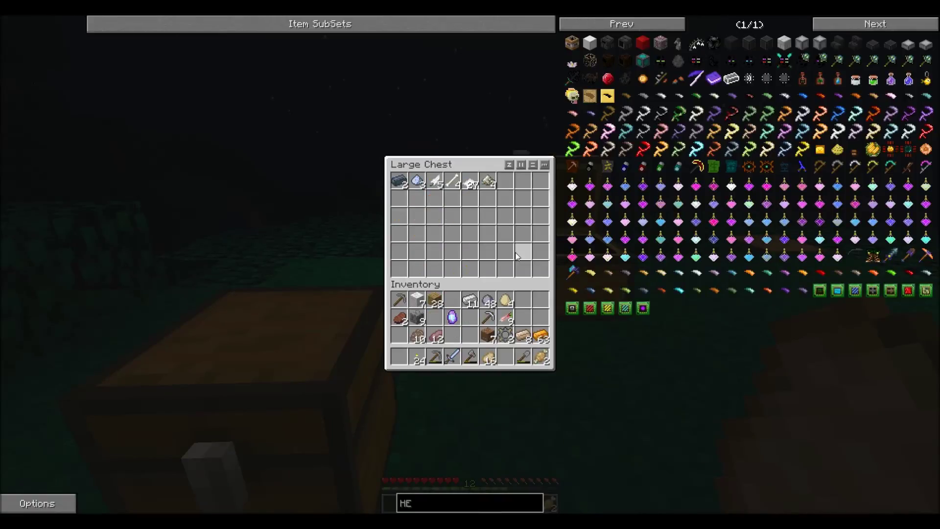
- Store the egg, clay, magnesium, gear and iron ingots in the chest, then look up Clay uses
left_click(455, 315, "shift")
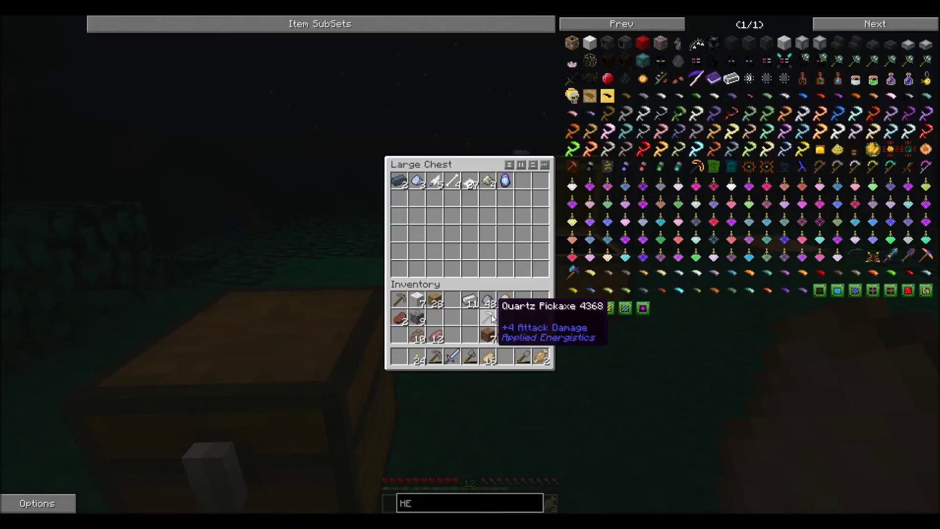
left_click(461, 338, "shift")
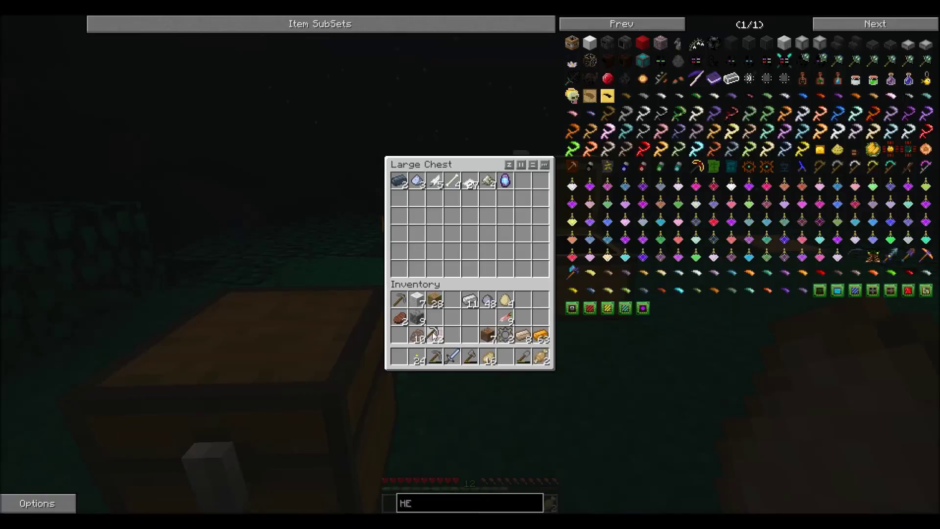
left_click(422, 339, "shift")
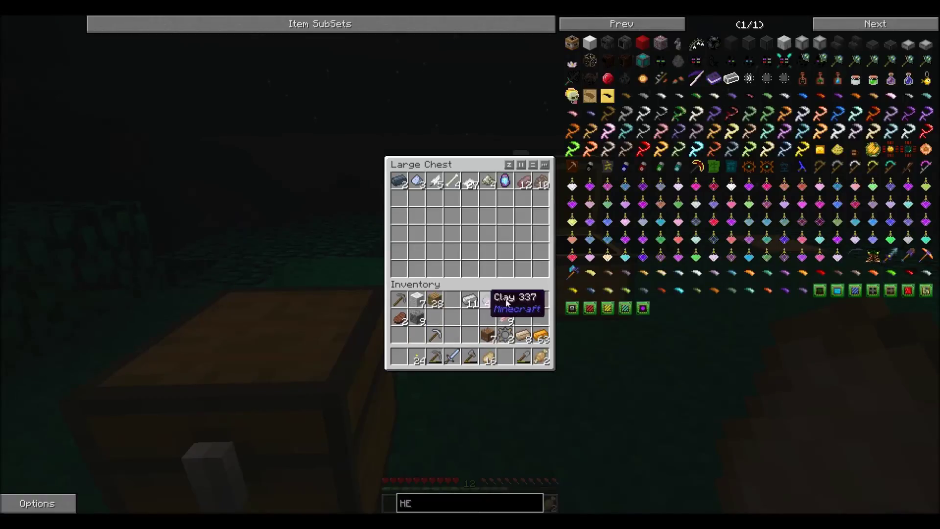
left_click(506, 301, "shift")
left_click(506, 319, "shift")
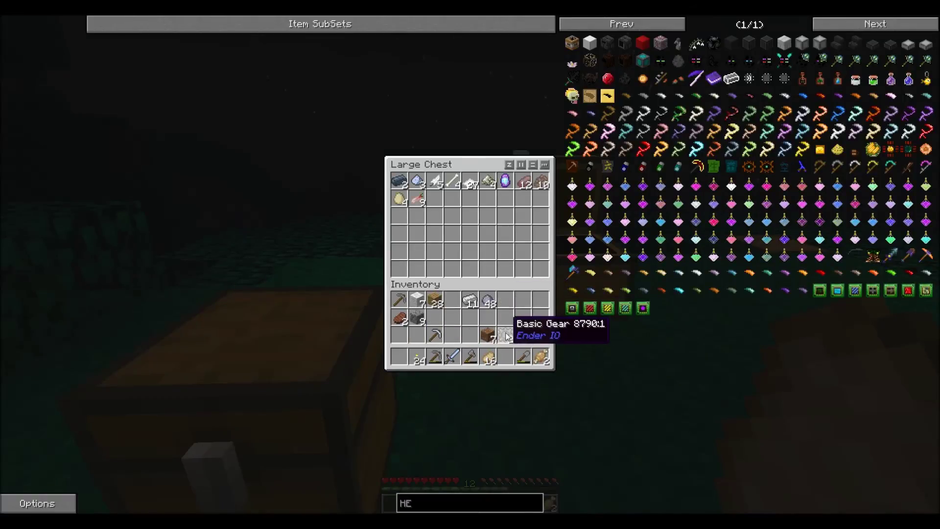
left_click(505, 338, "shift")
left_click(471, 301, "shift")
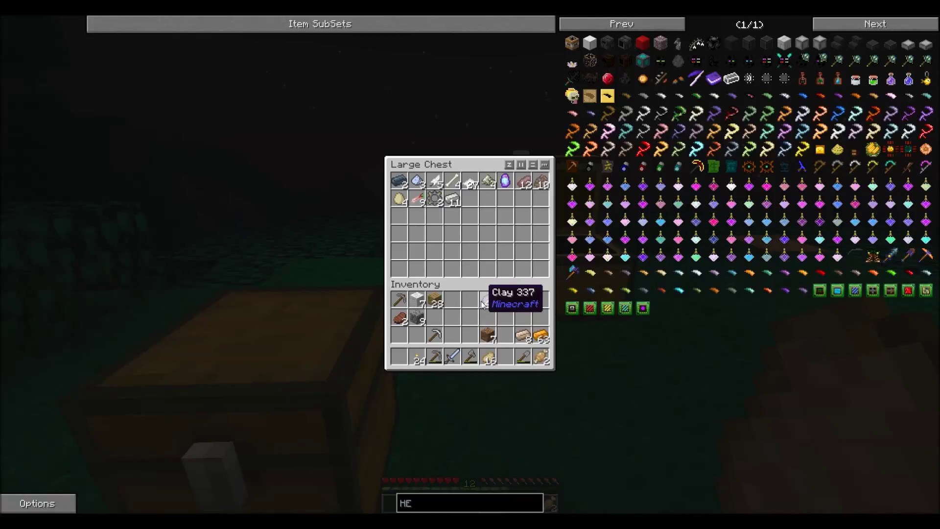
key("r")
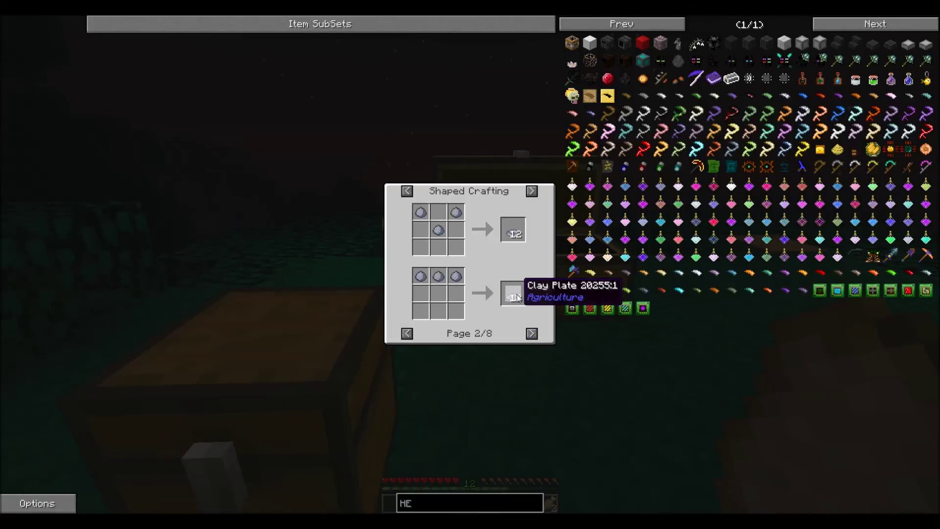
- Page through the clay recipes, including Earth Protection Poppet, smelting and shapeless uses, then close
left_click(531, 333)
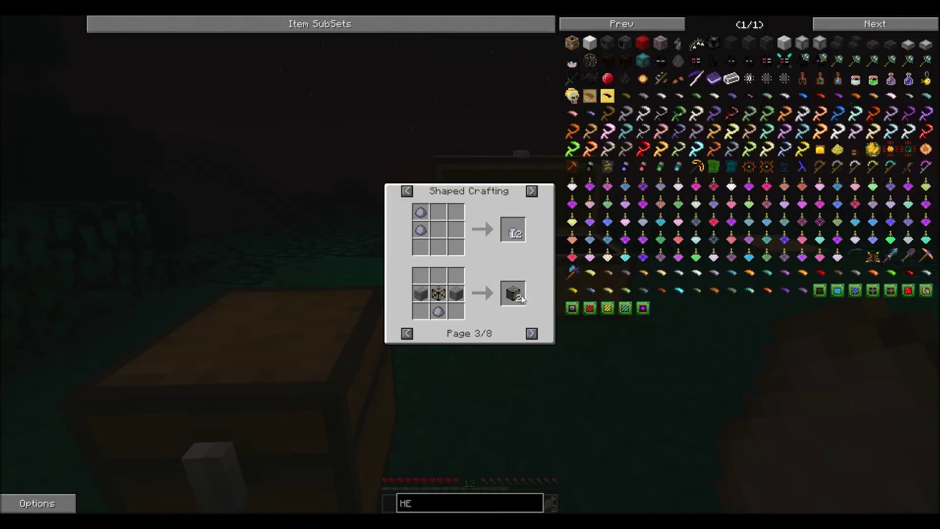
left_click(531, 334)
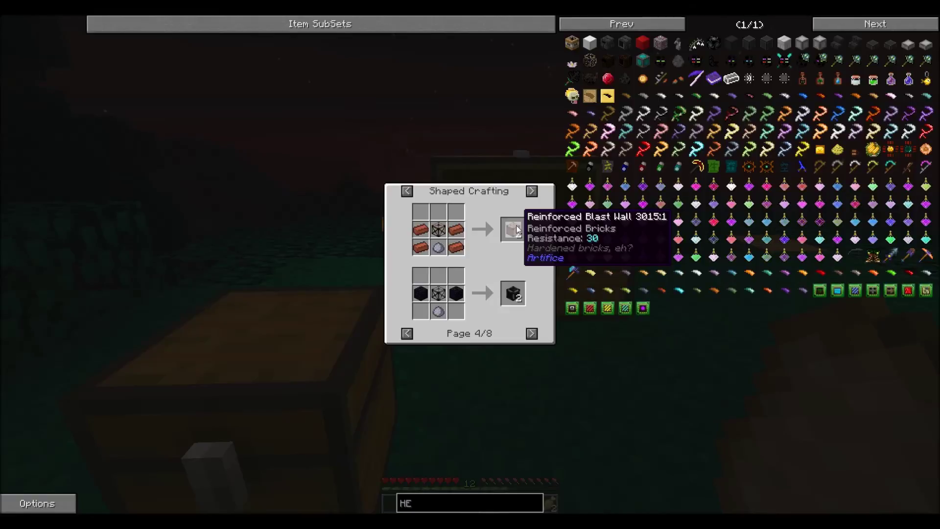
left_click(531, 334)
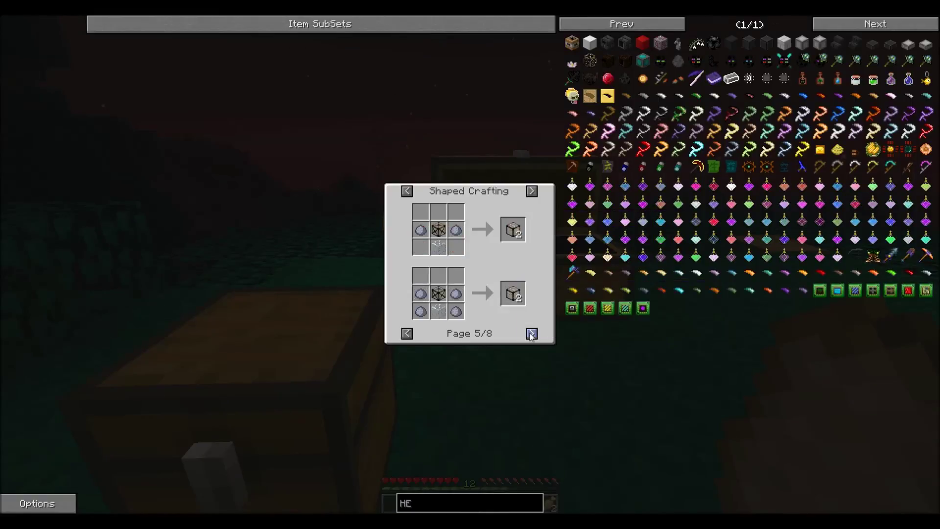
left_click(531, 334)
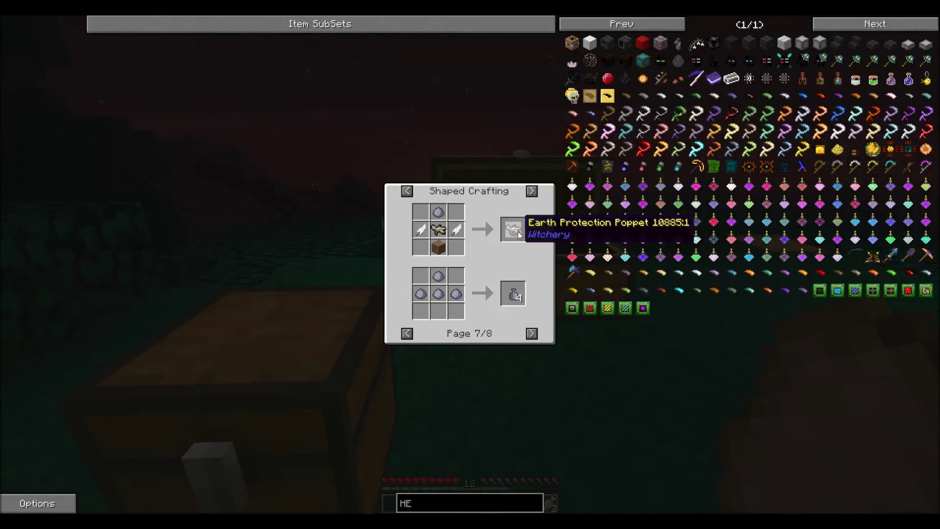
left_click(533, 333)
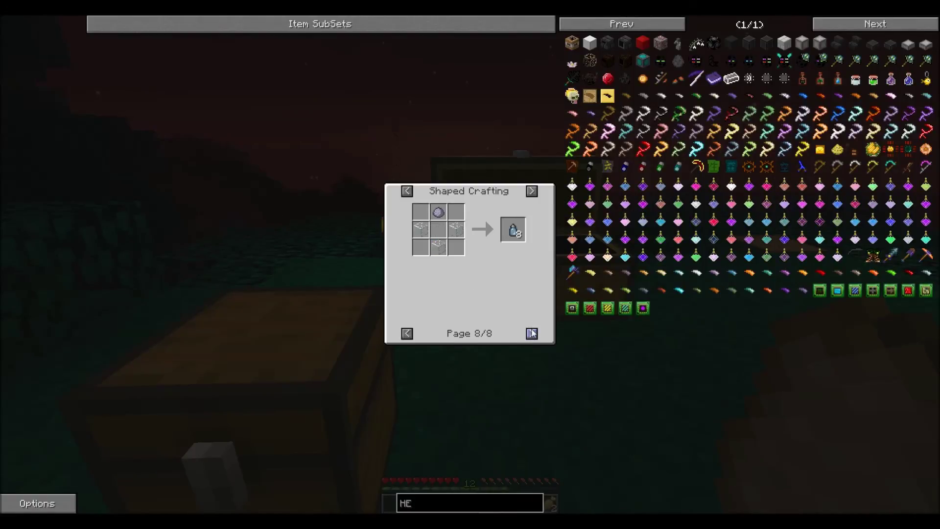
left_click(532, 190)
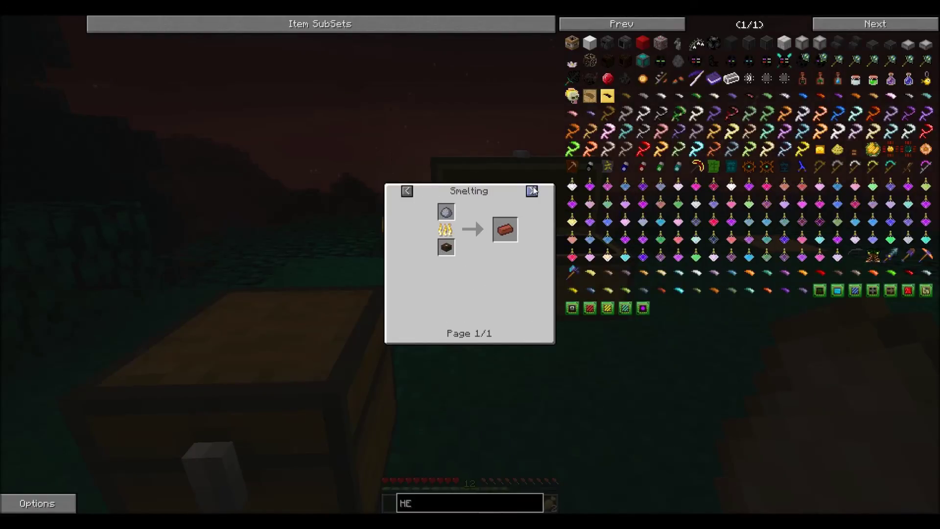
left_click(533, 192)
left_click(532, 192)
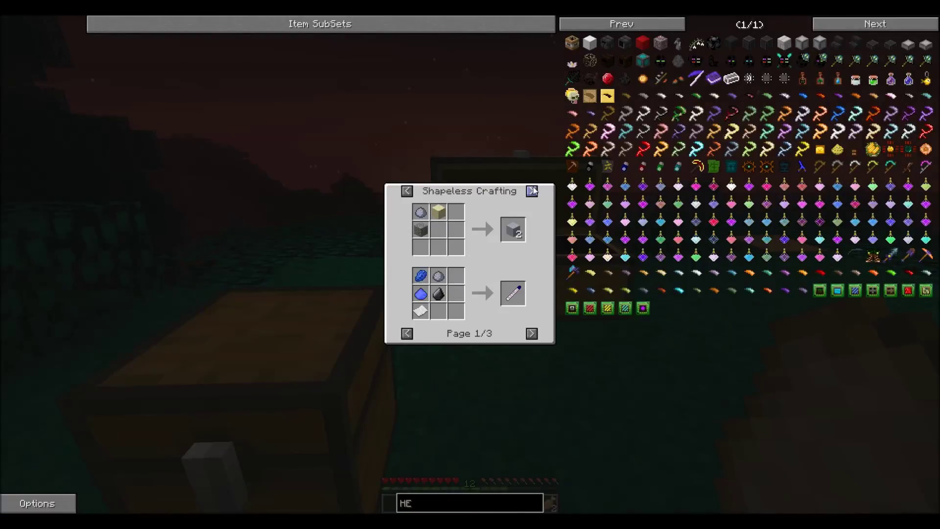
key("Escape")
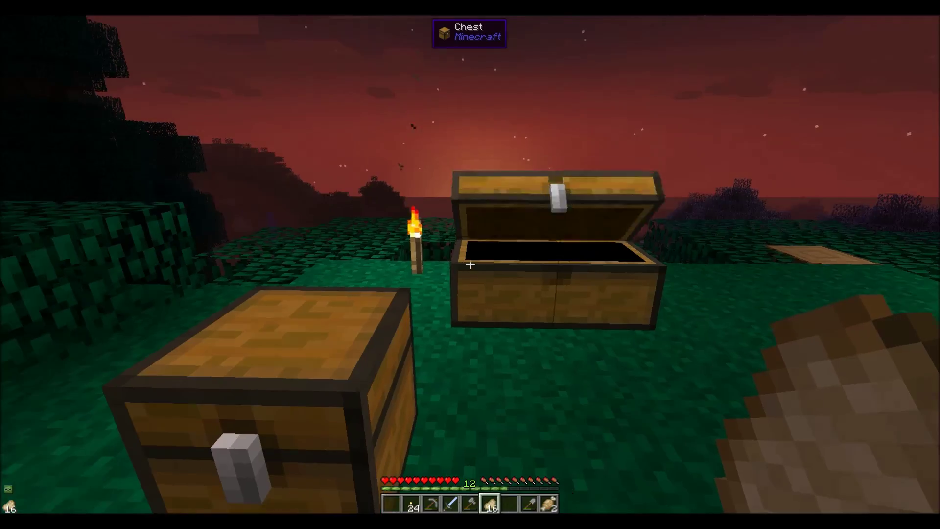
- Store bread, clay and other food stacks in the double chest, keeping the steak
key("e")
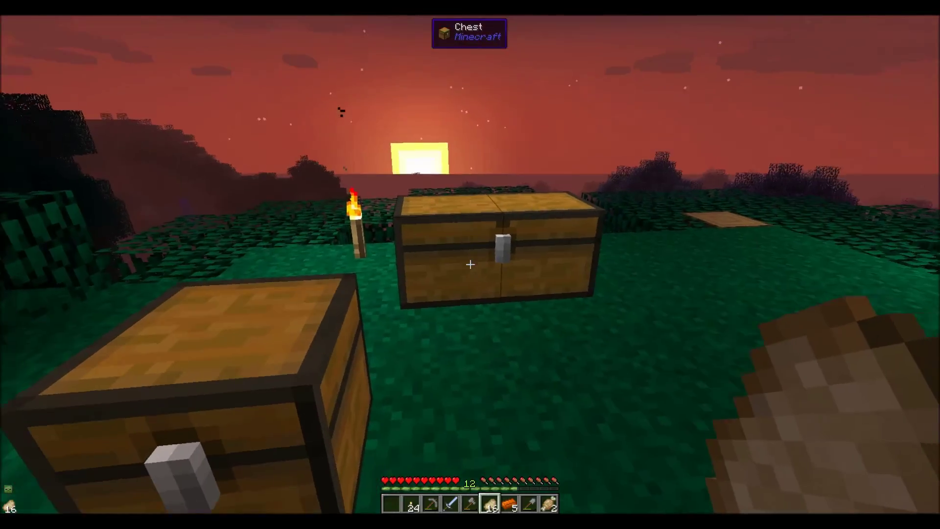
right_click(470, 264)
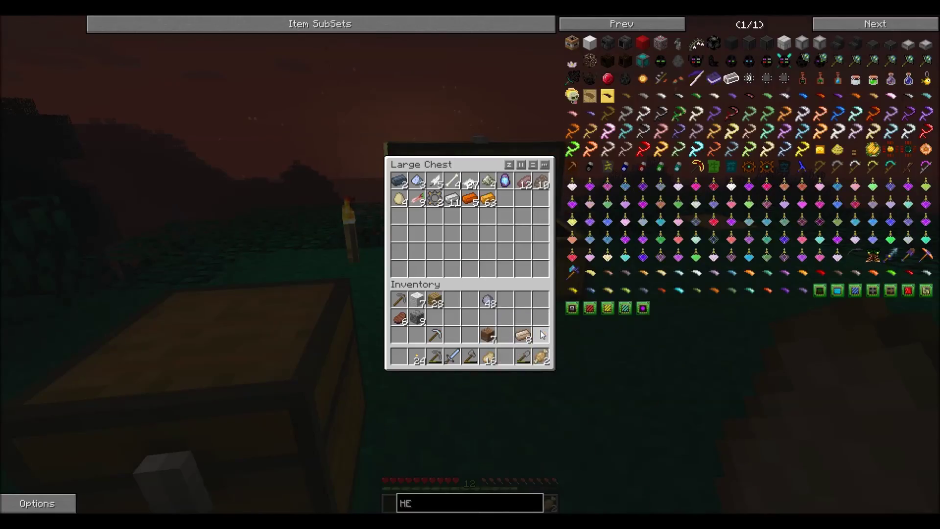
left_click(523, 335, "shift")
left_click(488, 303, "shift")
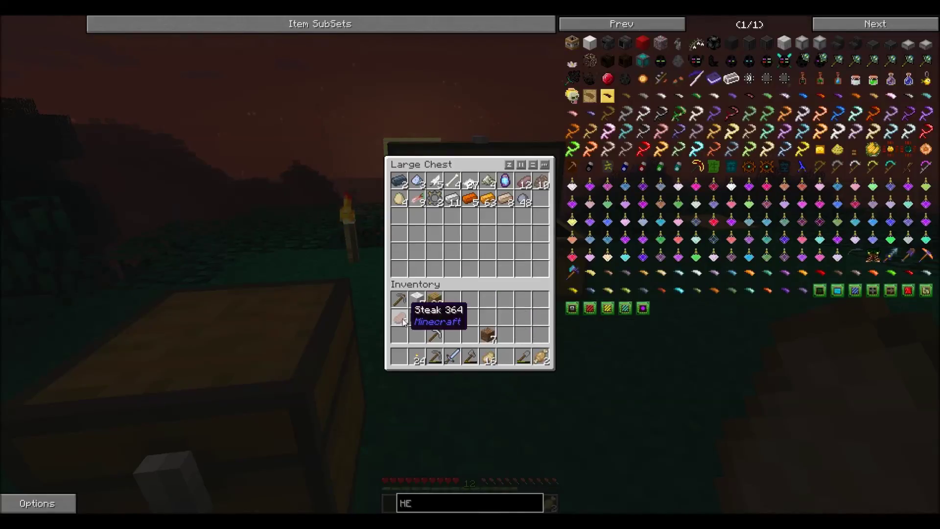
left_click(403, 320, "shift")
left_click(489, 357, "shift")
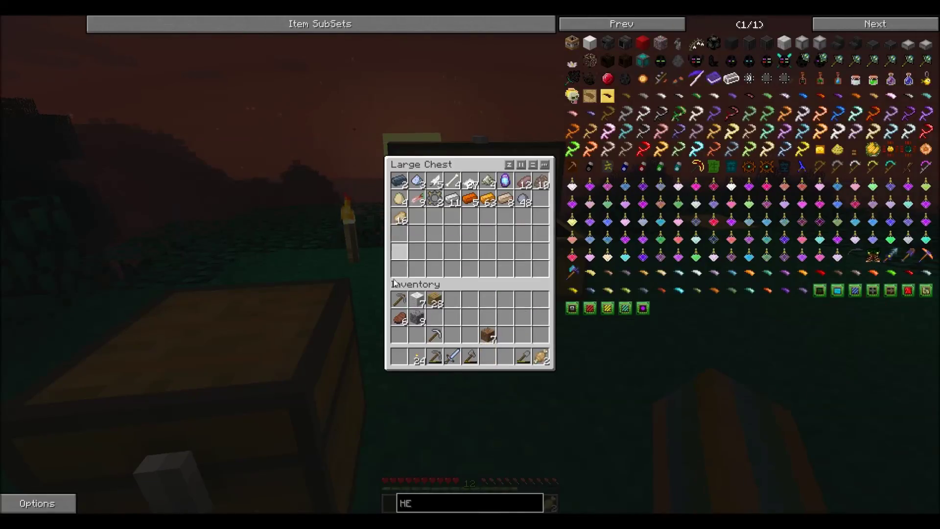
left_click(400, 317)
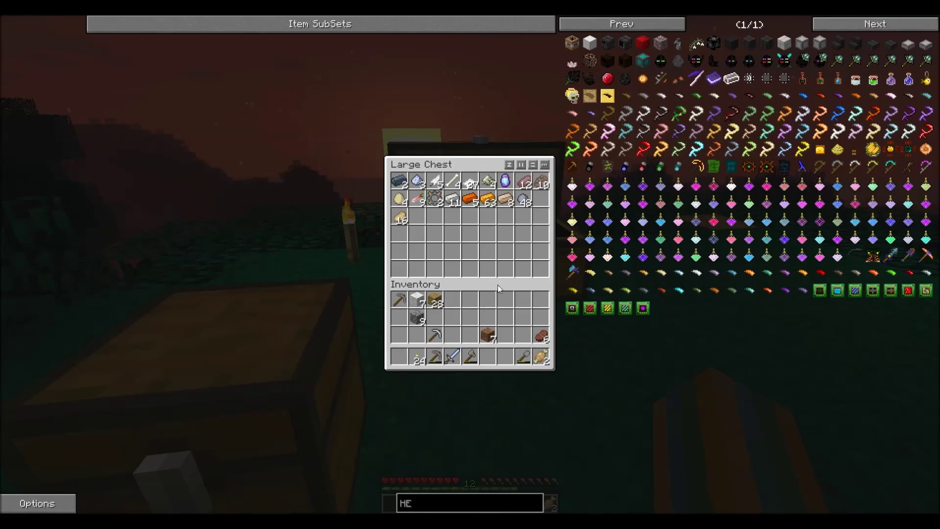
key("Escape")
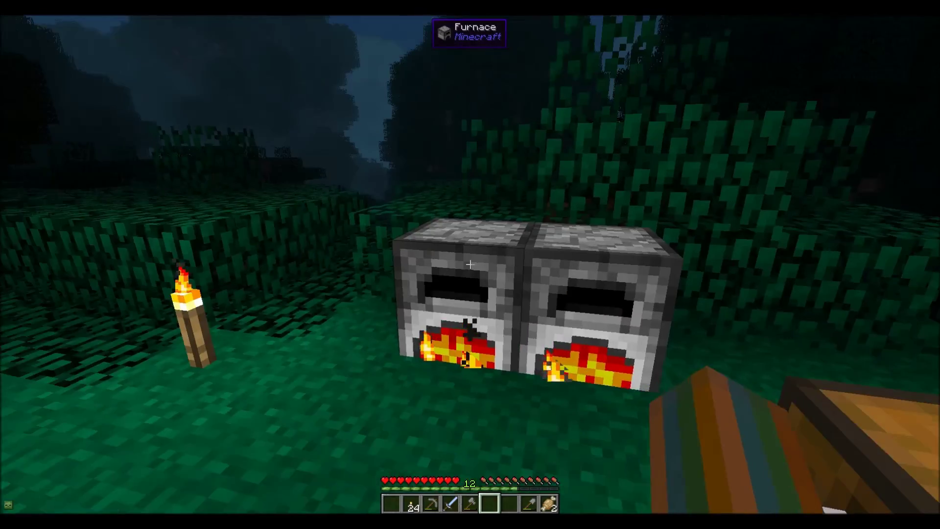
- Check the furnace, place the bed on the grass and sleep through the night
right_click(470, 263)
key("Escape")
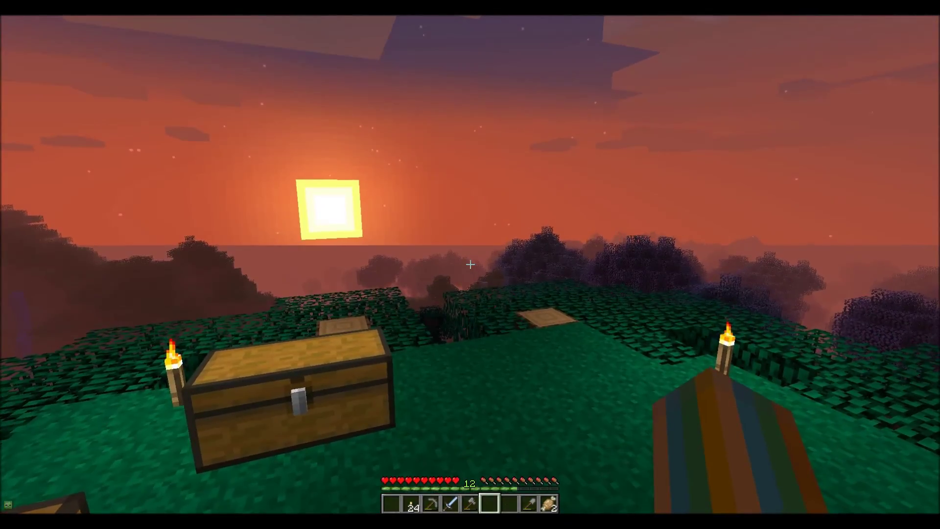
right_click(470, 263)
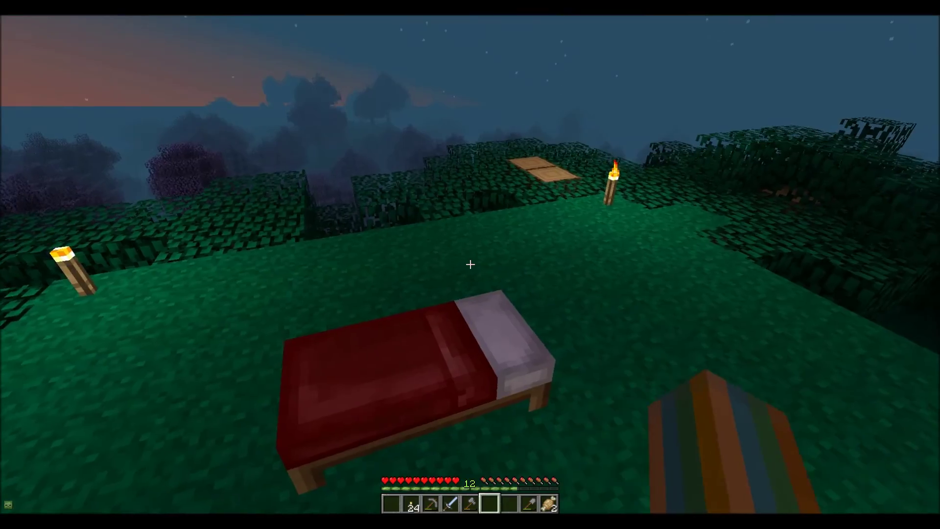
right_click(470, 264)
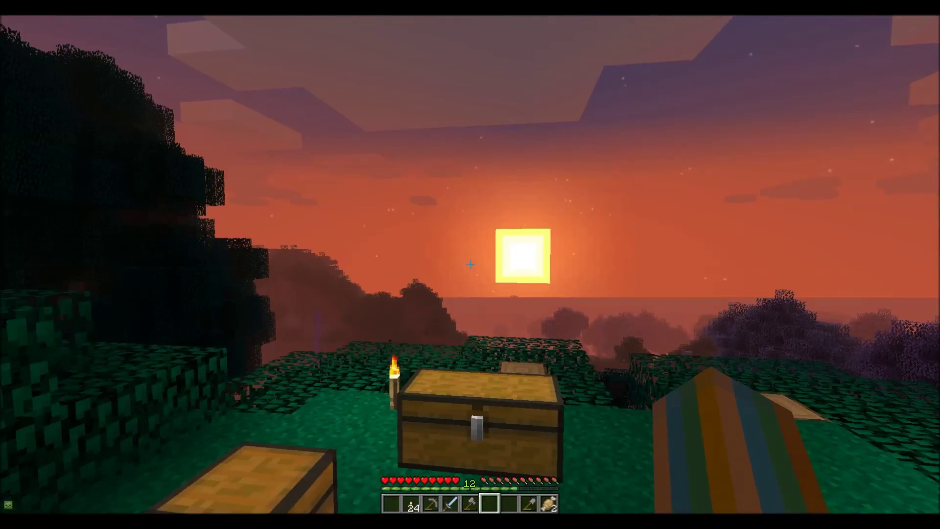